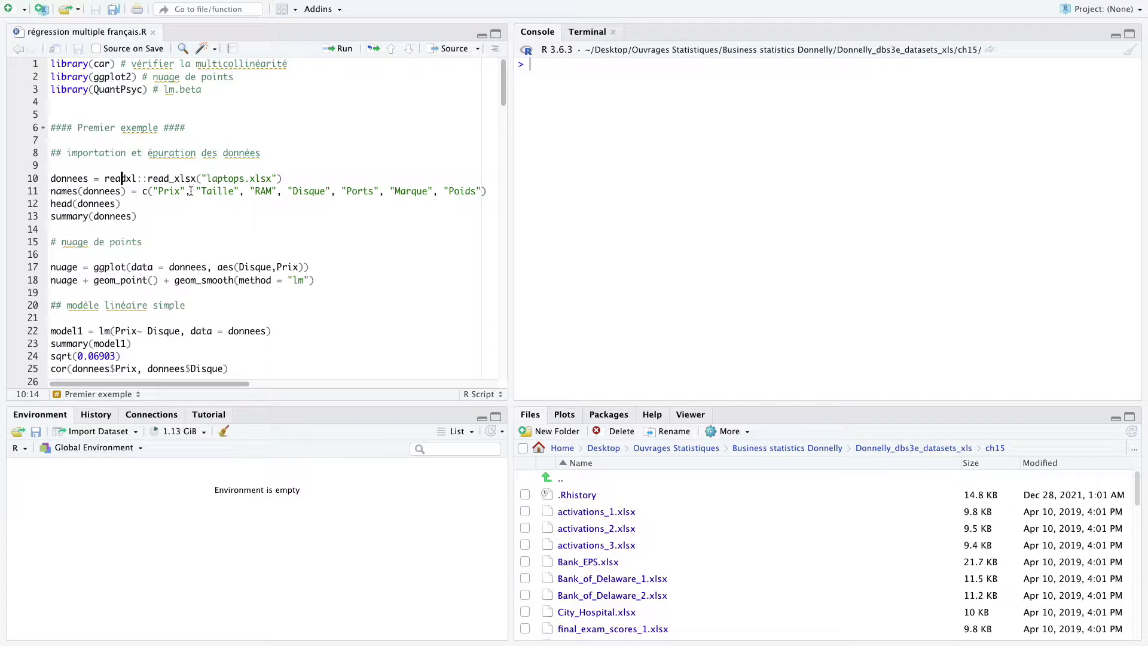
Step: Review the library lines for car, ggplot2 and QuantPsyc and their comments at the start of the script
left_click(68, 63)
left_click(95, 64)
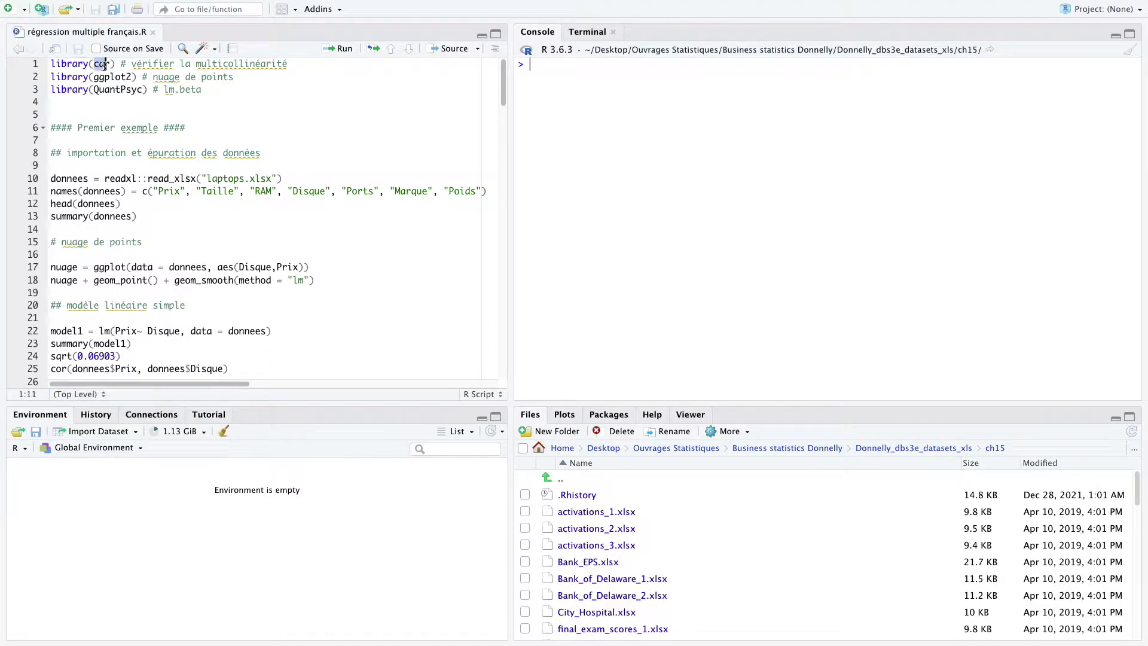
left_click_drag(136, 64, 288, 68)
left_click(287, 68)
left_click(187, 63, "shift")
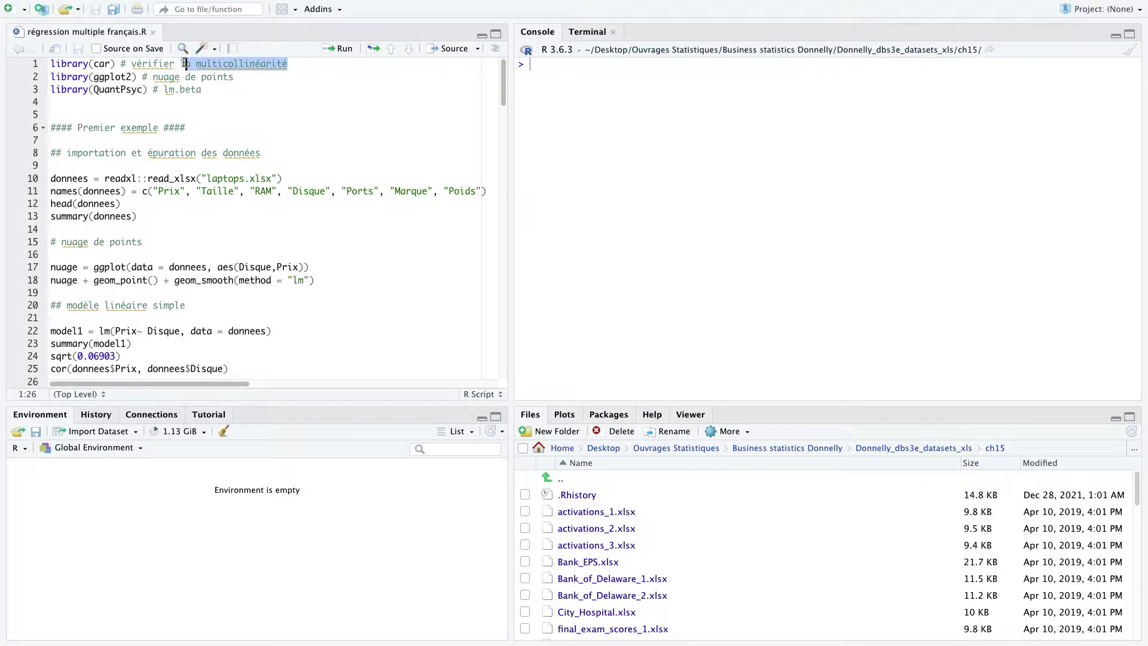
left_click(174, 63)
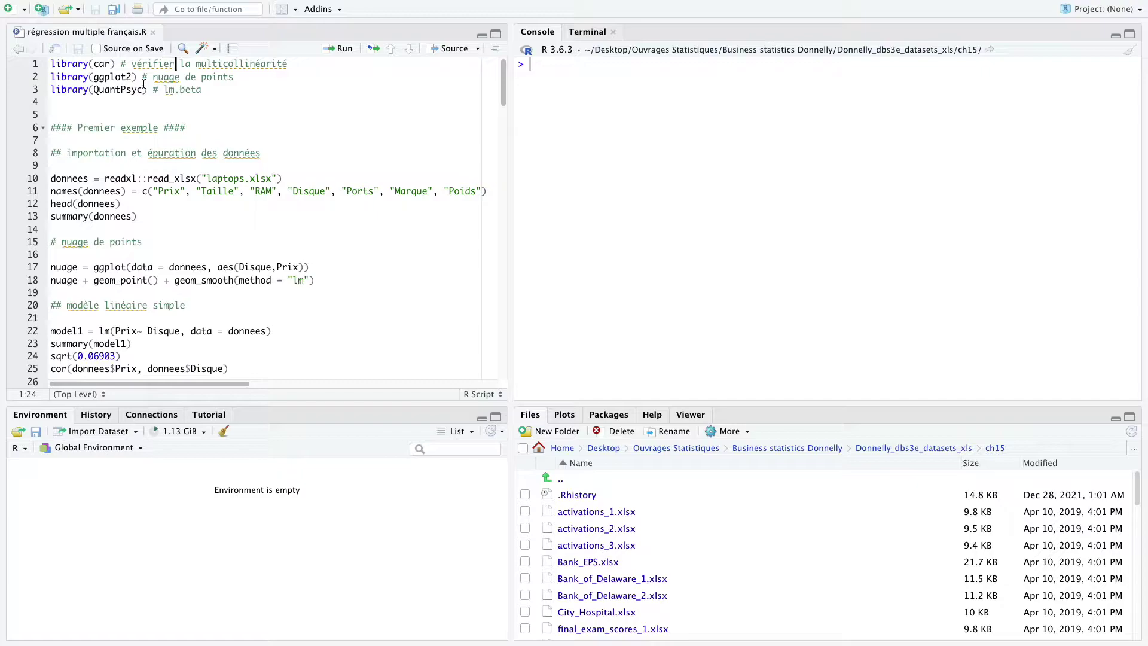
mouse_move(134, 78)
left_mouse_down()
mouse_move(94, 77)
mouse_move(148, 90)
left_mouse_up()
left_click(94, 77)
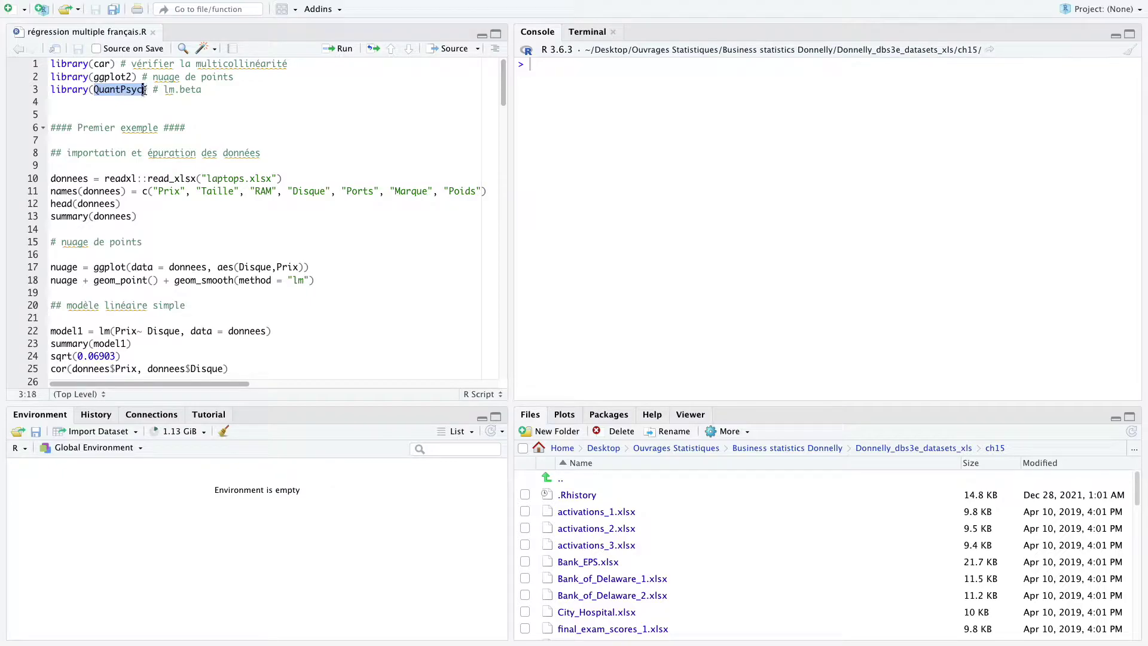
left_click(141, 90)
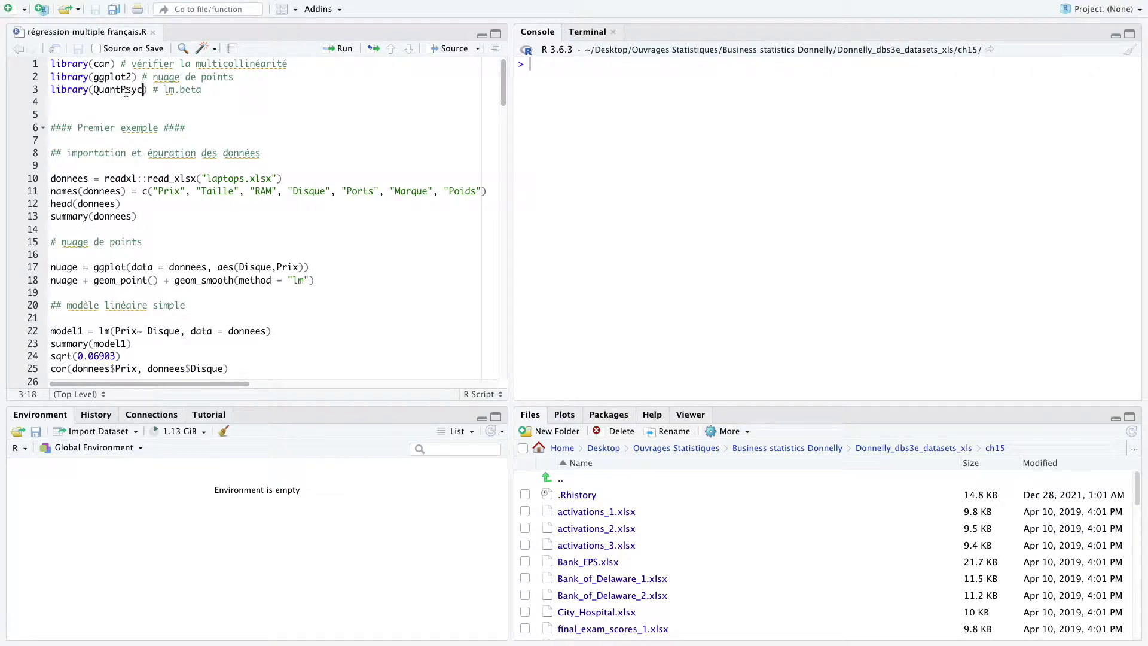
left_click_drag(99, 64, 50, 64)
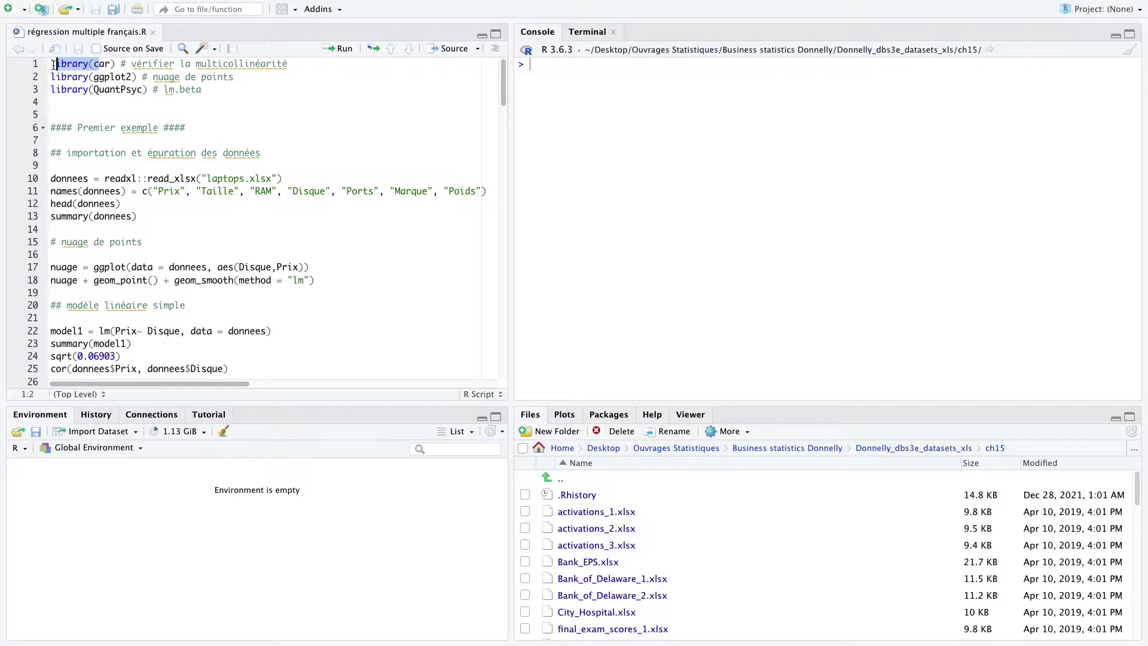
left_click(84, 90)
Step: Run the readxl line that imports laptops.xlsx into donnees
scroll(169, 175, "down", 2)
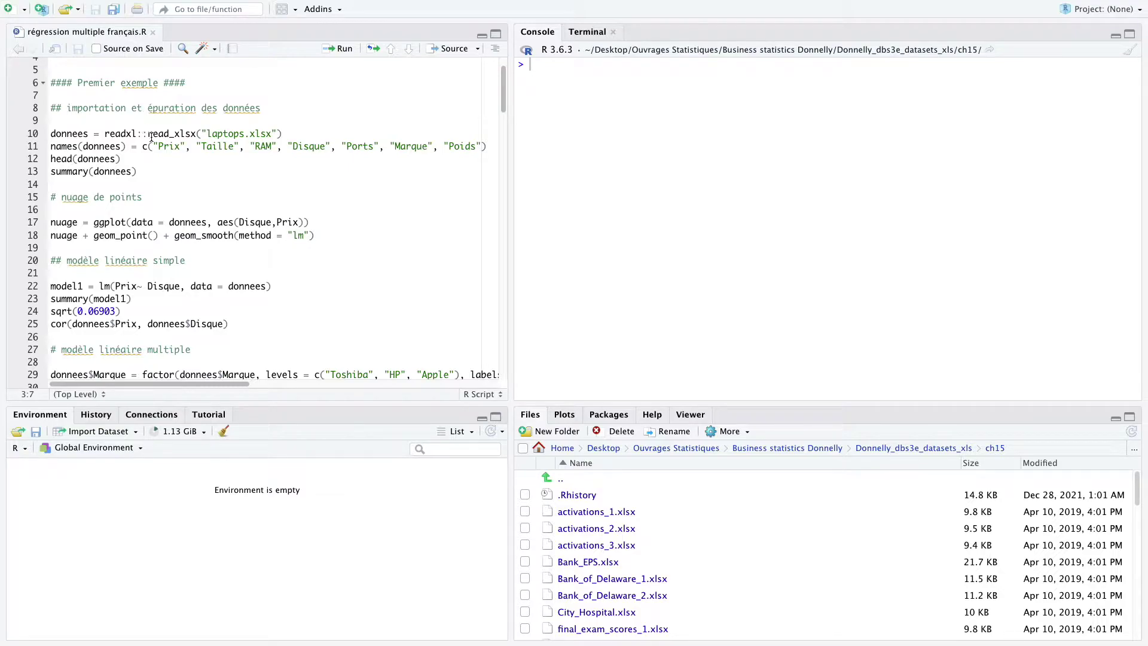
left_click(82, 134)
left_click(181, 135)
key("ctrl+Return")
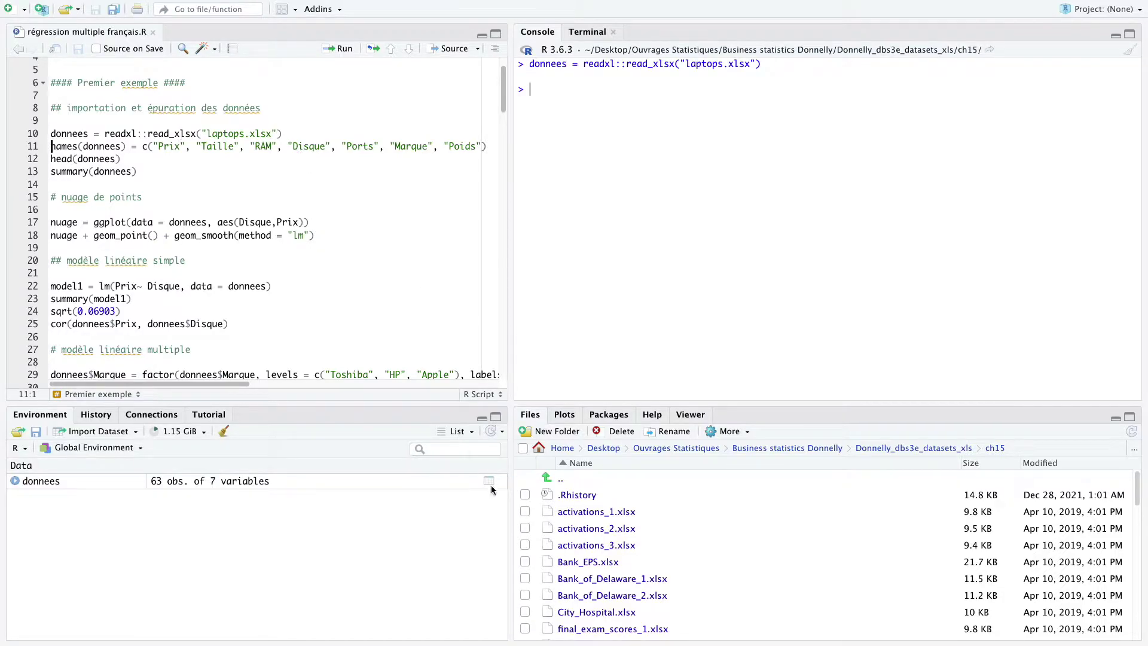
Step: Open the donnees data set as a table and look through its rows and columns
left_click(489, 482)
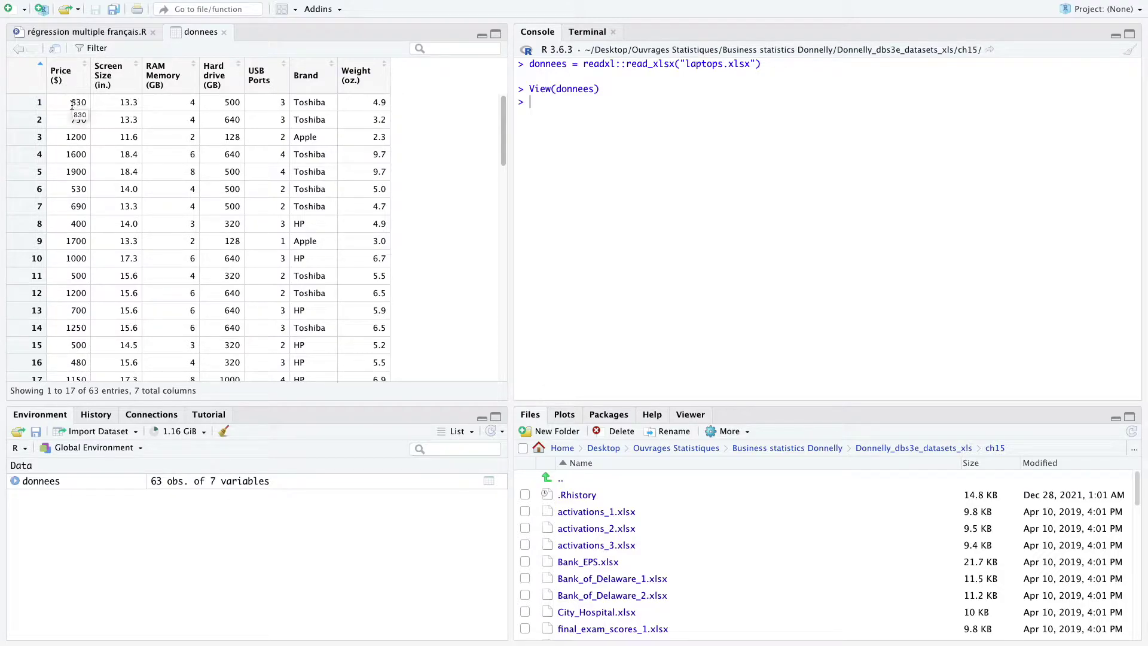
scroll(89, 233, "down", 15)
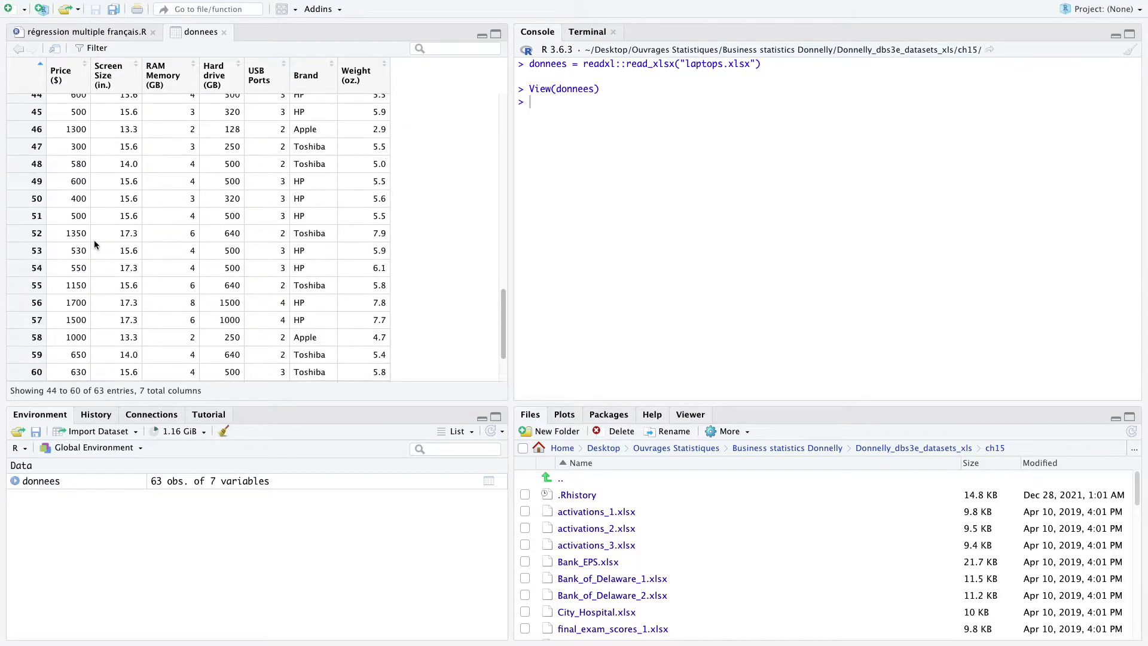
scroll(93, 242, "down", 3)
left_click_drag(504, 359, 503, 113)
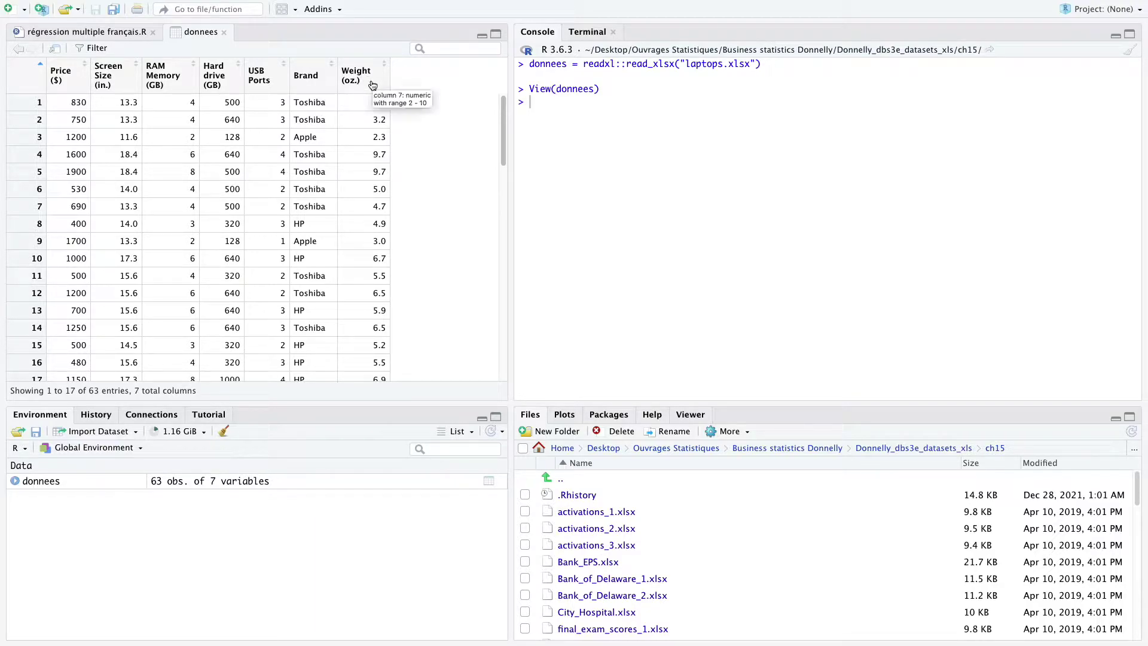
Step: Run the script line renaming the donnees columns to Prix, Taille, RAM, Disque, Ports, Marque and Poids, and check the table headers
left_click(89, 32)
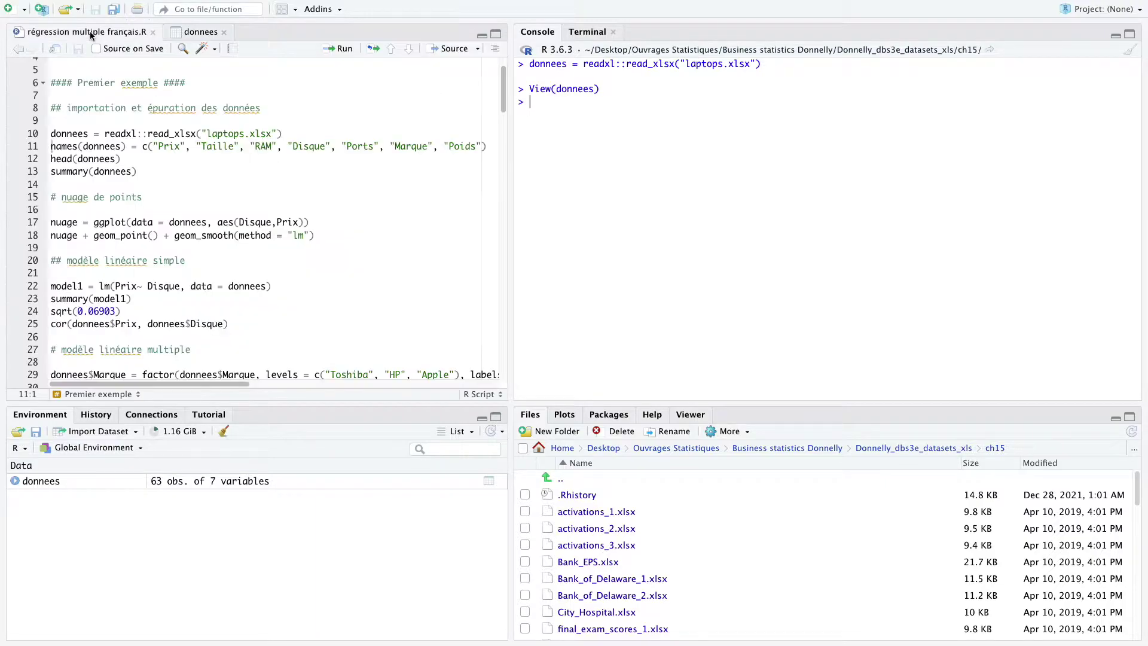
left_click(83, 146)
key("super+Return")
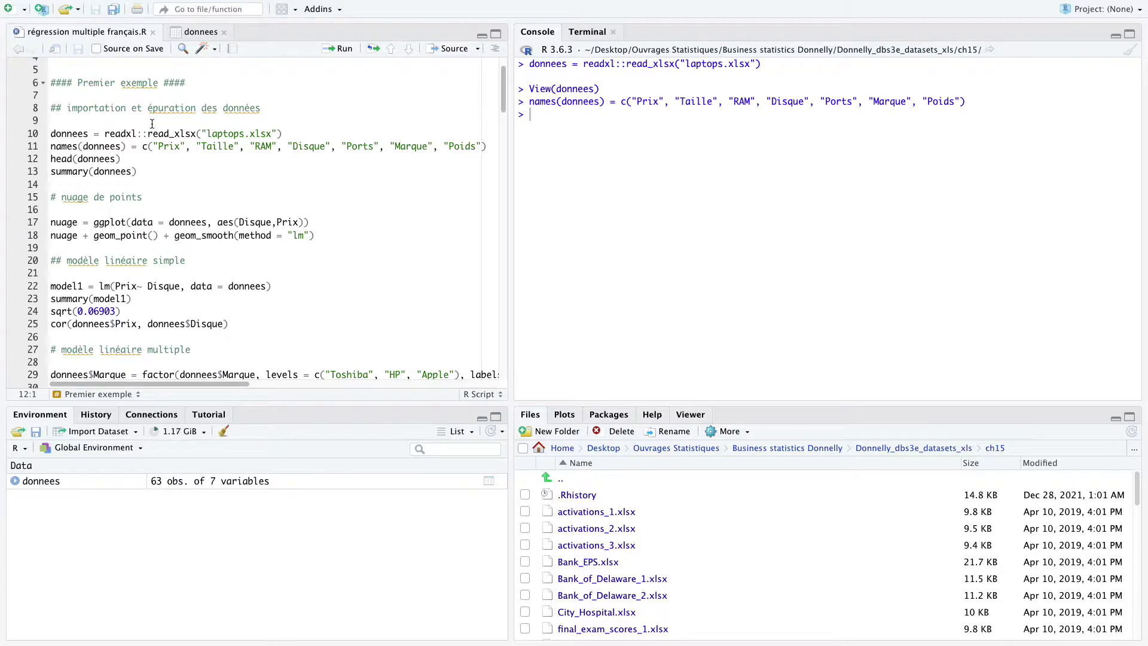
left_click(196, 33)
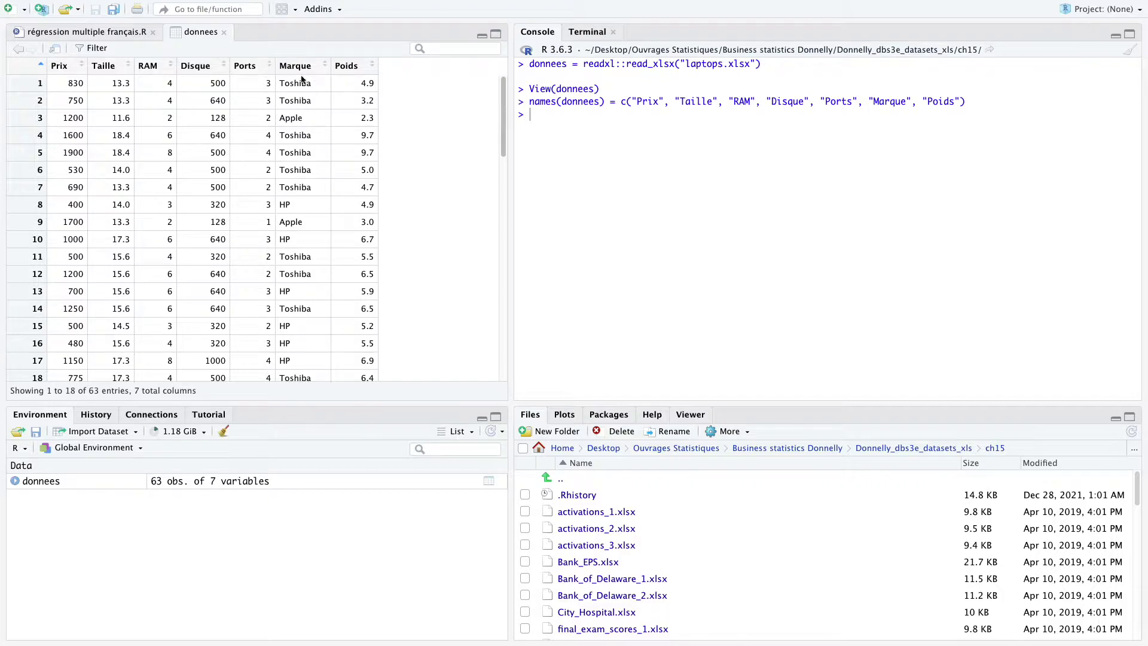
Step: Run head(donnees) and summary(donnees) from the script to output the first rows and descriptive statistics
left_click(103, 33)
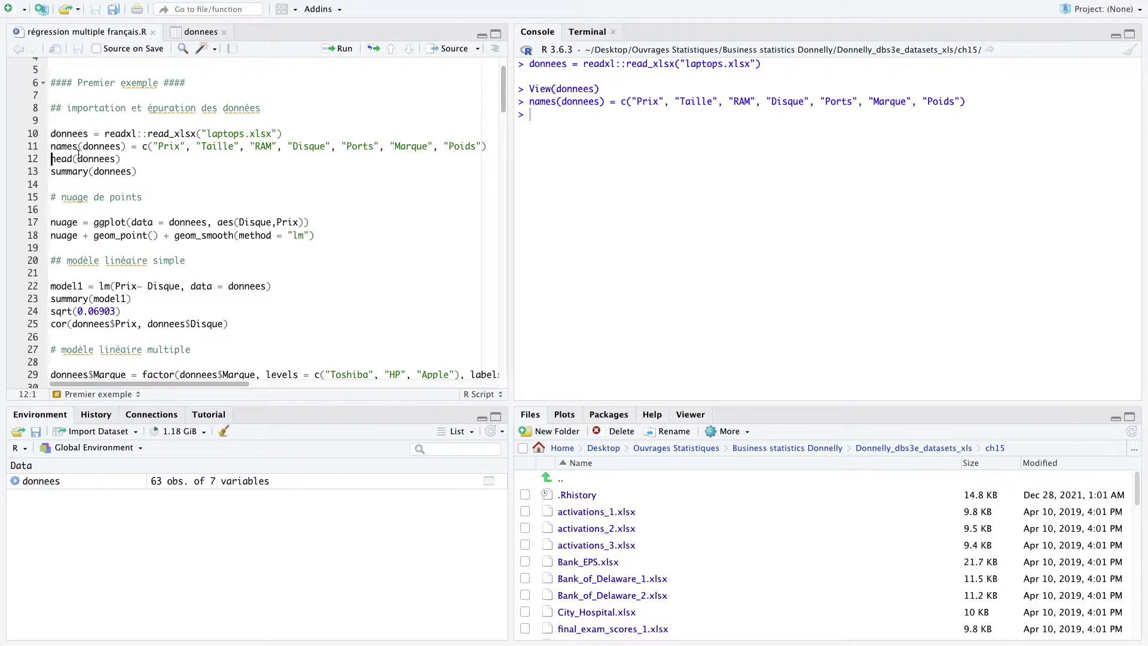
key("super+Return")
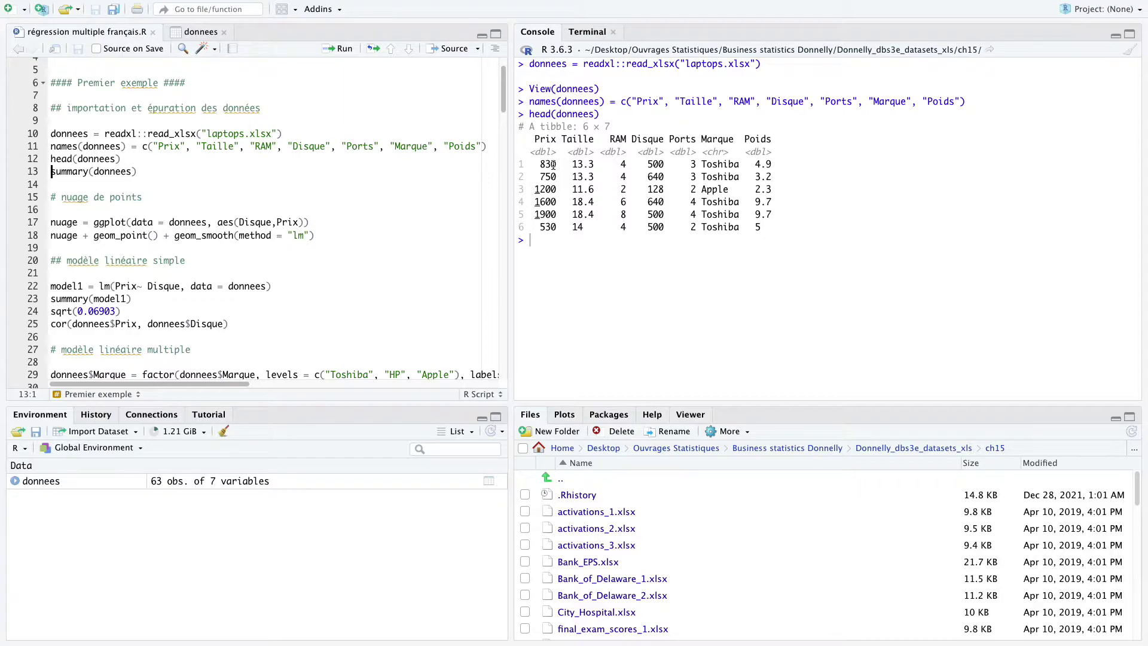
key("ctrl+Return")
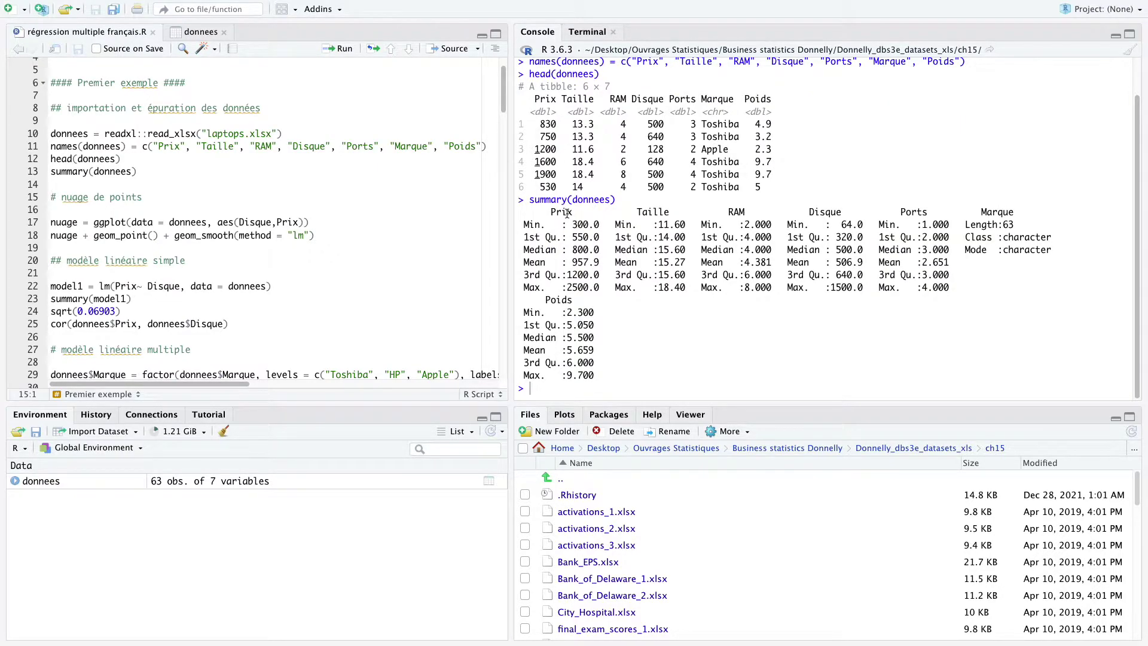
Step: Examine the summary statistics of Prix, Ports, Marque, Poids and Disque, the predictor in the simple linear model
mouse_move(567, 224)
left_mouse_down()
mouse_move(602, 227)
mouse_move(561, 223)
left_mouse_up()
left_click(562, 223)
left_click_drag(561, 288, 604, 287)
left_click_drag(596, 224, 563, 226)
left_click(563, 226)
left_click_drag(901, 212, 922, 226)
left_click(918, 227)
left_click_drag(918, 226, 950, 225)
left_click_drag(920, 288, 947, 289)
left_click_drag(991, 217, 1076, 242)
left_click(1006, 224)
left_click(1059, 242)
left_click_drag(560, 312, 597, 312)
left_click(596, 312)
left_click_drag(563, 314, 609, 312)
left_click(164, 235)
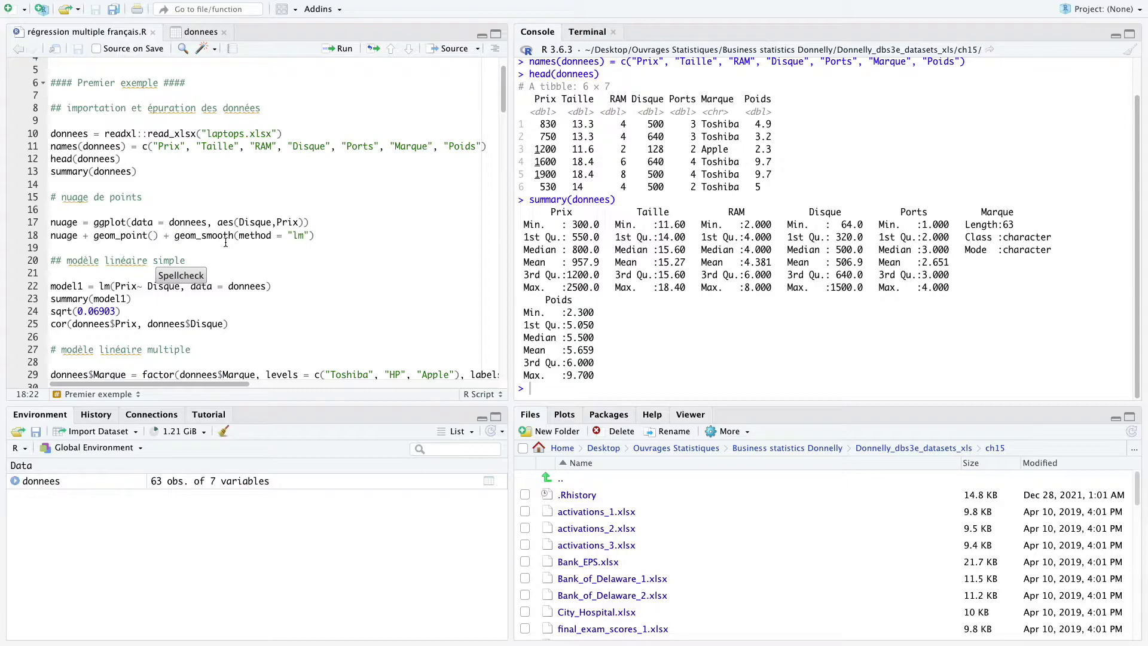
left_click(208, 286)
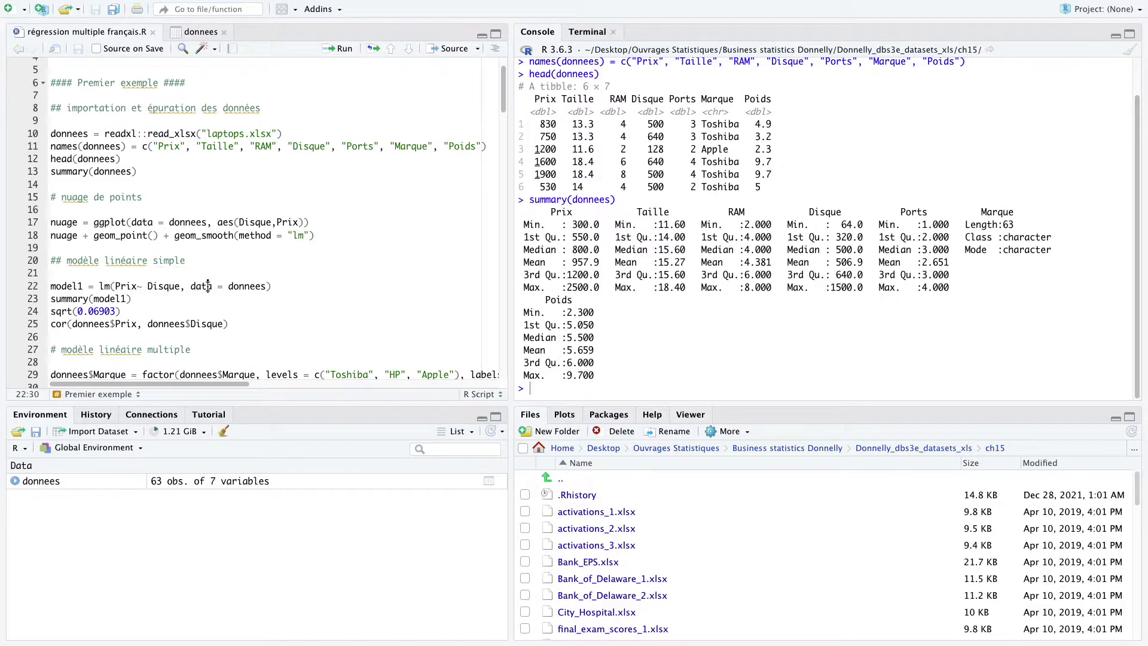
double_click(149, 287)
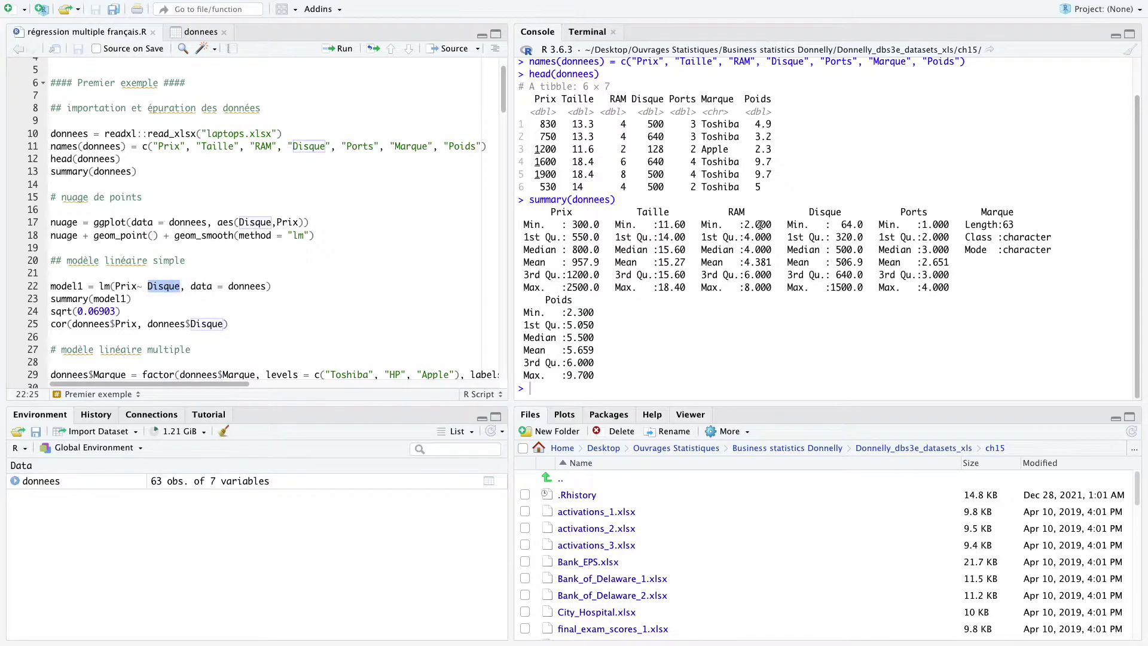
left_click_drag(837, 225, 835, 275)
left_click(834, 285)
Step: Run the two nuage lines to plot Prix against Disque as a scatter plot with an lm regression line
left_click(132, 222)
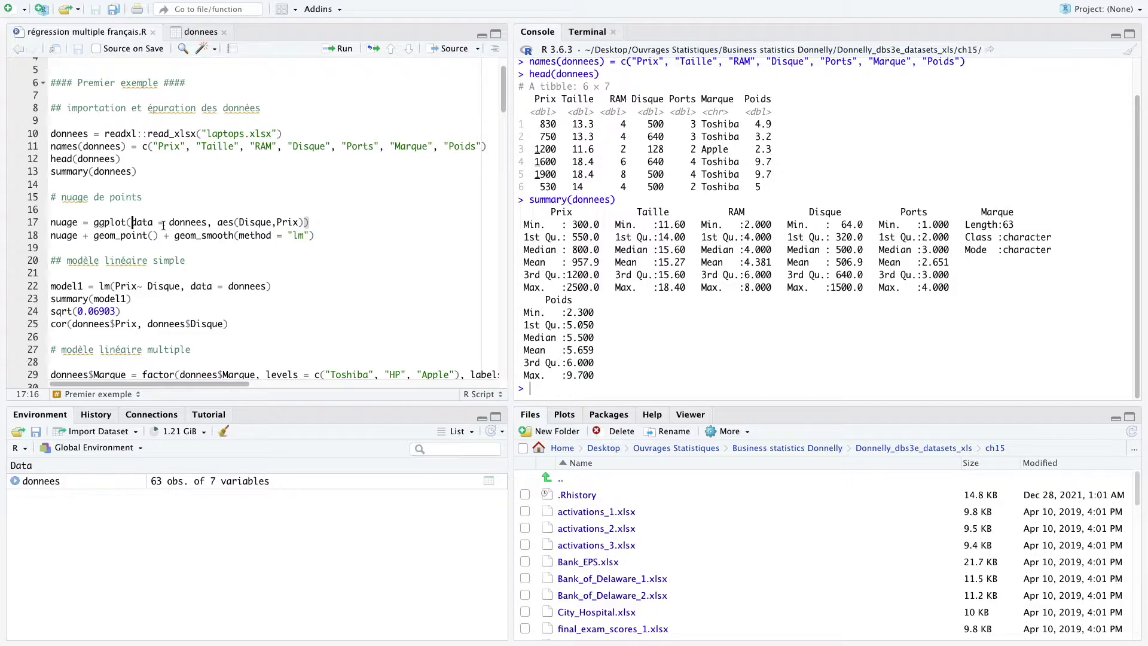
key("ctrl+Return")
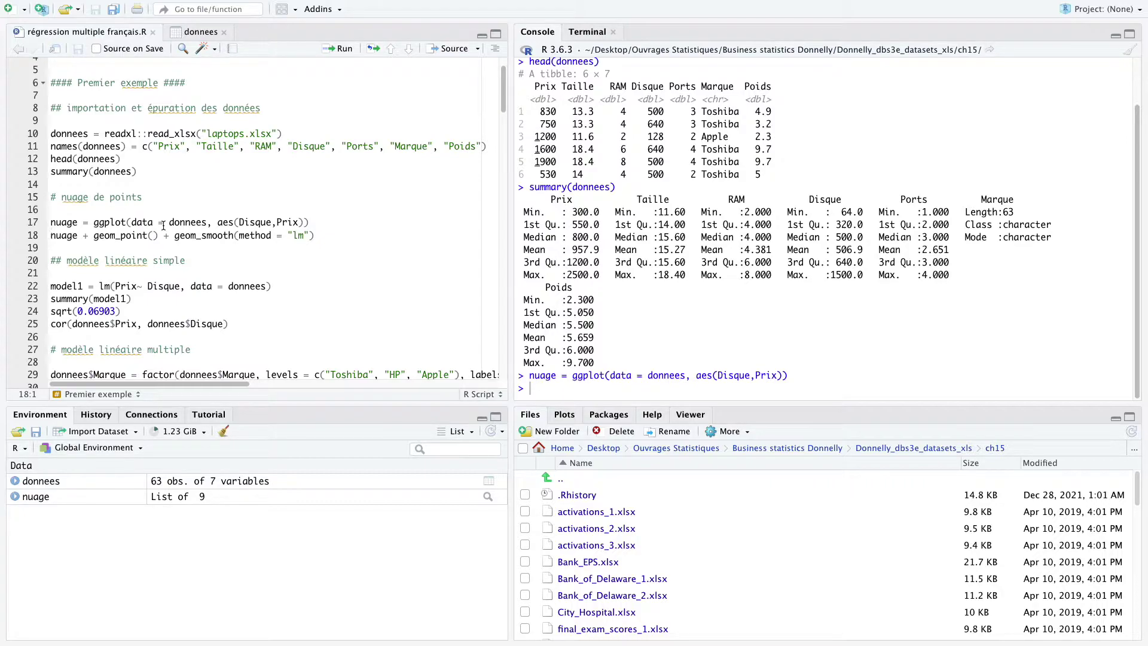
key("ctrl+Return")
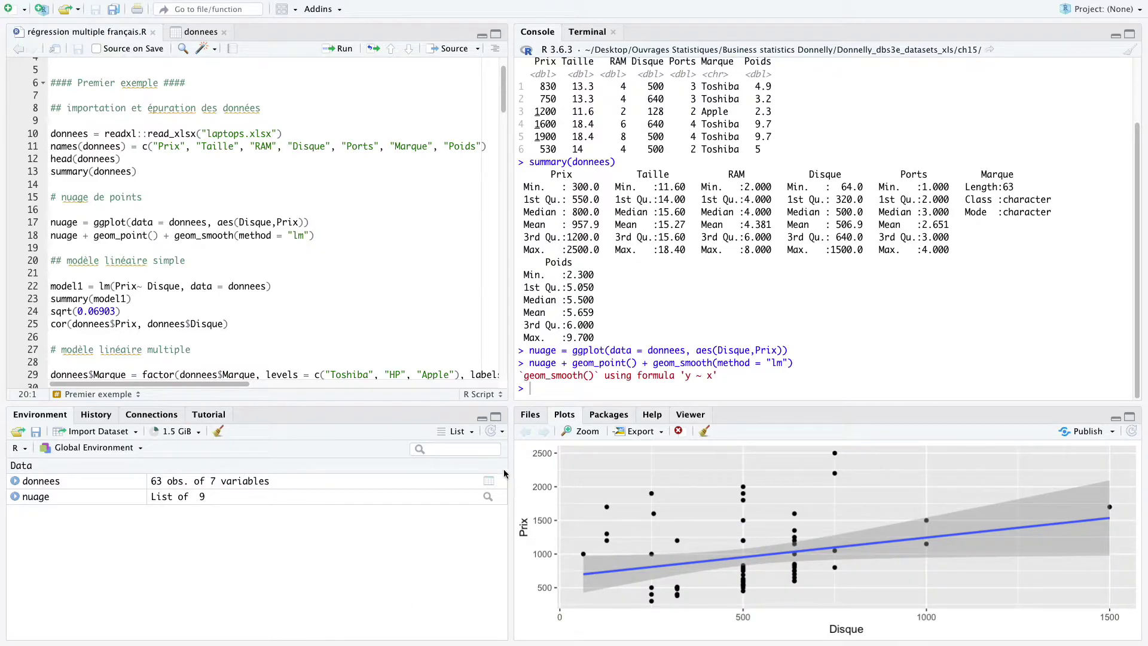
left_click_drag(174, 235, 245, 235)
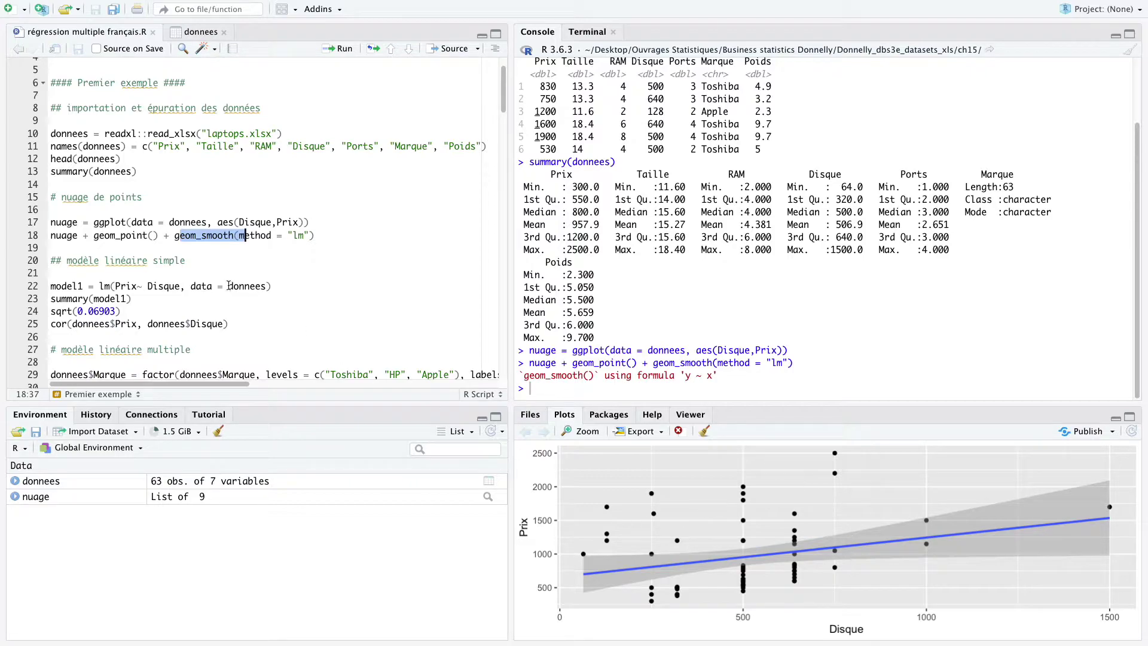
Step: Fit the simple linear model model1 of Prix on Disque using donnees and output its summary
left_click(117, 269)
scroll(63, 308, "down", 3)
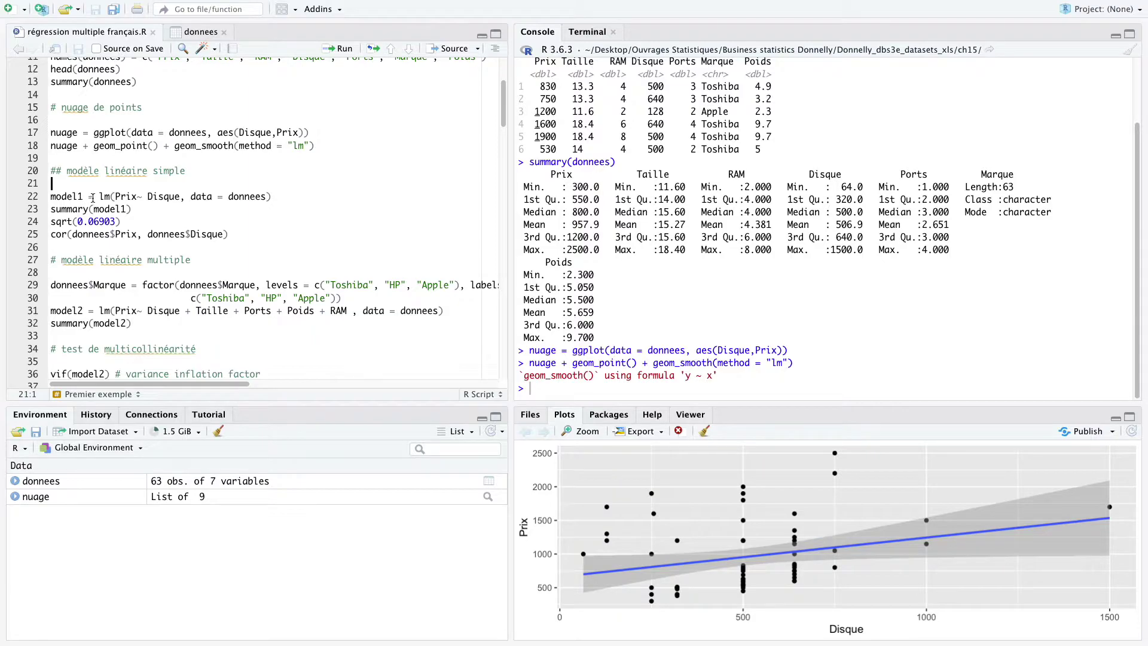
left_click(170, 196)
left_click_drag(163, 198, 116, 197)
left_click(116, 198)
left_click(79, 197)
left_click(106, 198)
key("ctrl+Return")
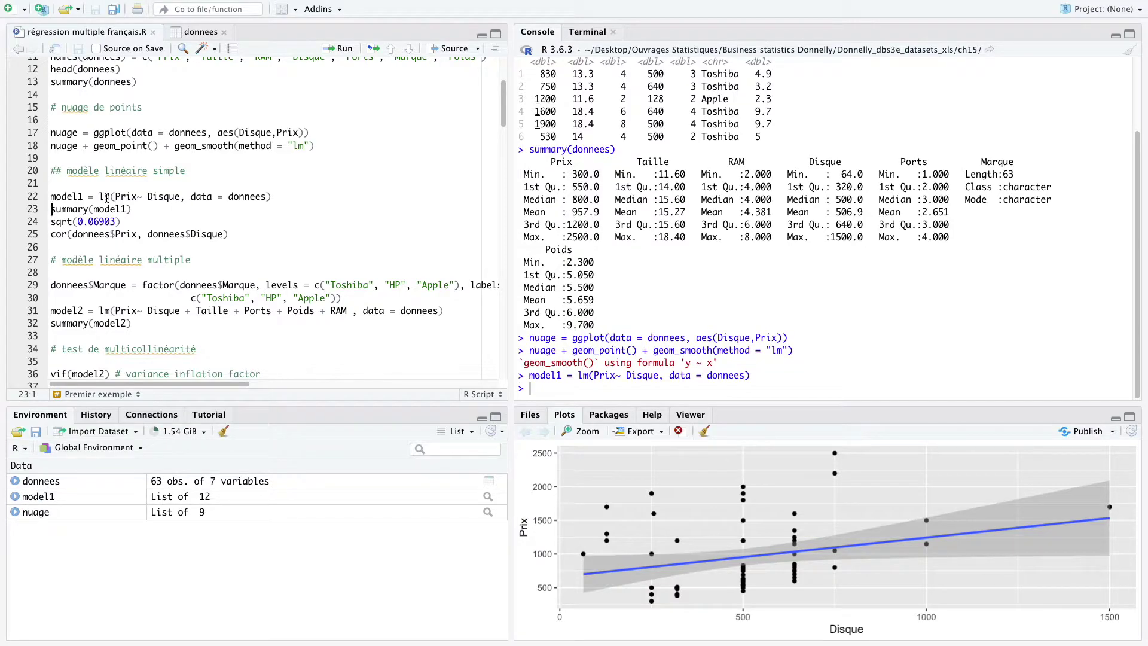
key("ctrl+Return")
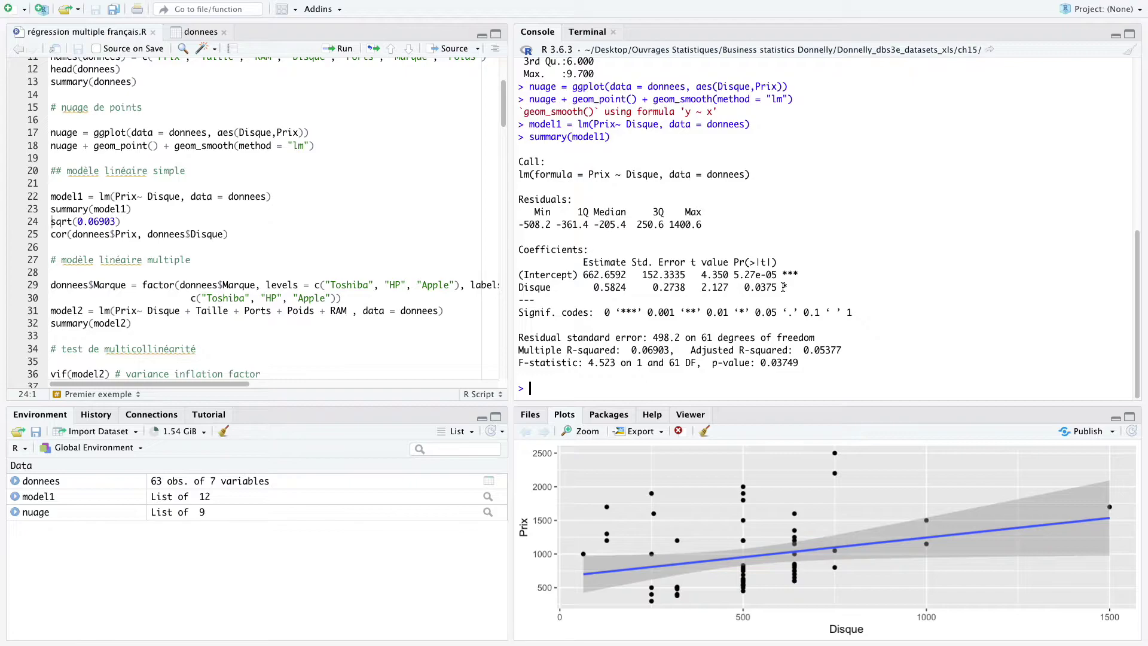
Step: Examine the overall p-value of model1 and the Disque row of its coefficient table
mouse_move(804, 367)
left_mouse_down()
mouse_move(712, 364)
mouse_move(804, 361)
left_mouse_up()
left_click(749, 364)
left_click(804, 359)
left_click_drag(801, 363, 712, 364)
left_click(711, 364)
mouse_move(793, 287)
left_mouse_down()
mouse_move(760, 288)
mouse_move(778, 287)
left_mouse_up()
left_click(759, 287)
left_click(649, 288)
left_click_drag(557, 287, 521, 290)
left_click(520, 289)
left_click_drag(550, 287, 518, 288)
left_click(518, 288)
left_click_drag(149, 196, 180, 196)
left_click(180, 196)
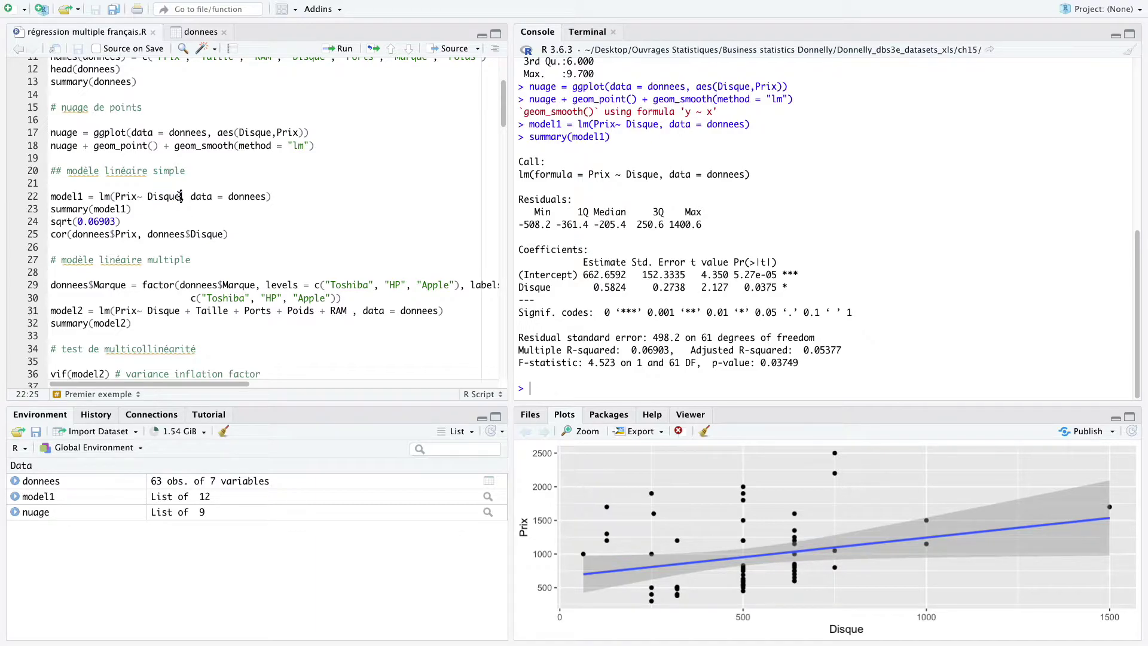
Step: Compare the p-value of the Disque coefficient with the 0.05 level in the significance codes
left_click_drag(777, 288, 745, 287)
left_click(744, 287)
left_click_drag(780, 287, 785, 287)
left_click_drag(755, 311, 778, 311)
left_click(771, 289)
left_click_drag(550, 289, 518, 288)
mouse_move(740, 313)
left_mouse_down()
mouse_move(777, 312)
mouse_move(738, 312)
left_mouse_up()
left_click(777, 312)
left_click(738, 313)
left_click_drag(737, 312, 777, 312)
left_click(520, 288)
mouse_move(592, 289)
left_mouse_down()
mouse_move(626, 286)
mouse_move(588, 291)
left_mouse_up()
double_click(765, 312)
left_click_drag(746, 287, 781, 285)
Step: Examine the estimated Disque coefficient in the model1 summary together with its significance
left_click_drag(578, 287, 630, 287)
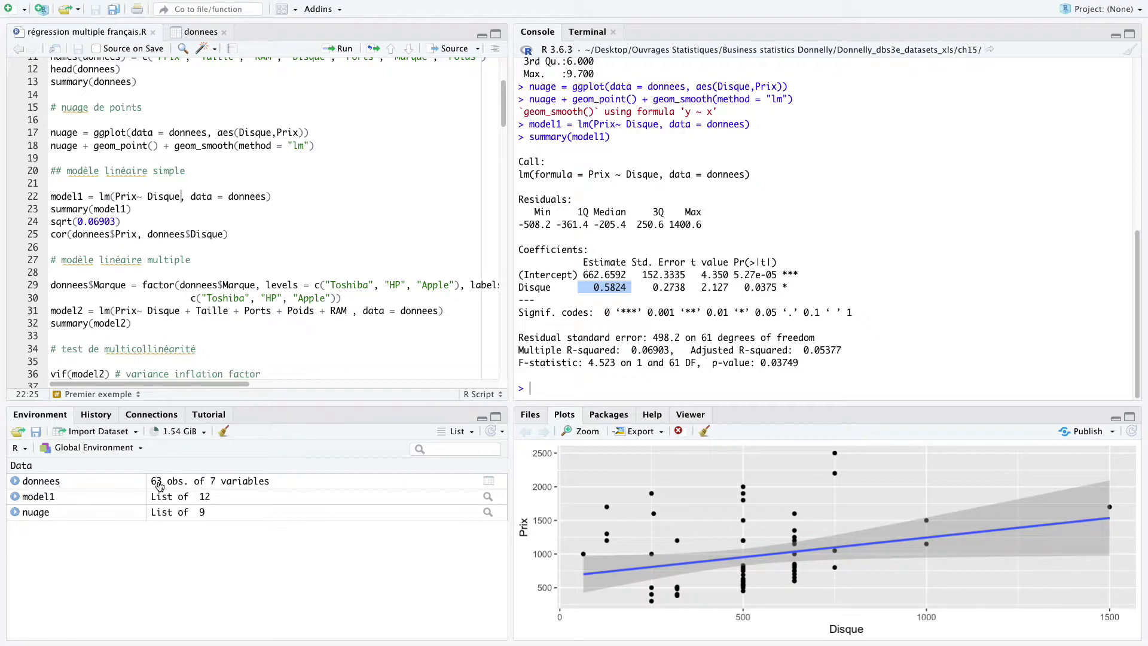
left_click(611, 286)
left_click_drag(589, 287, 632, 288)
left_click_drag(783, 312, 749, 312)
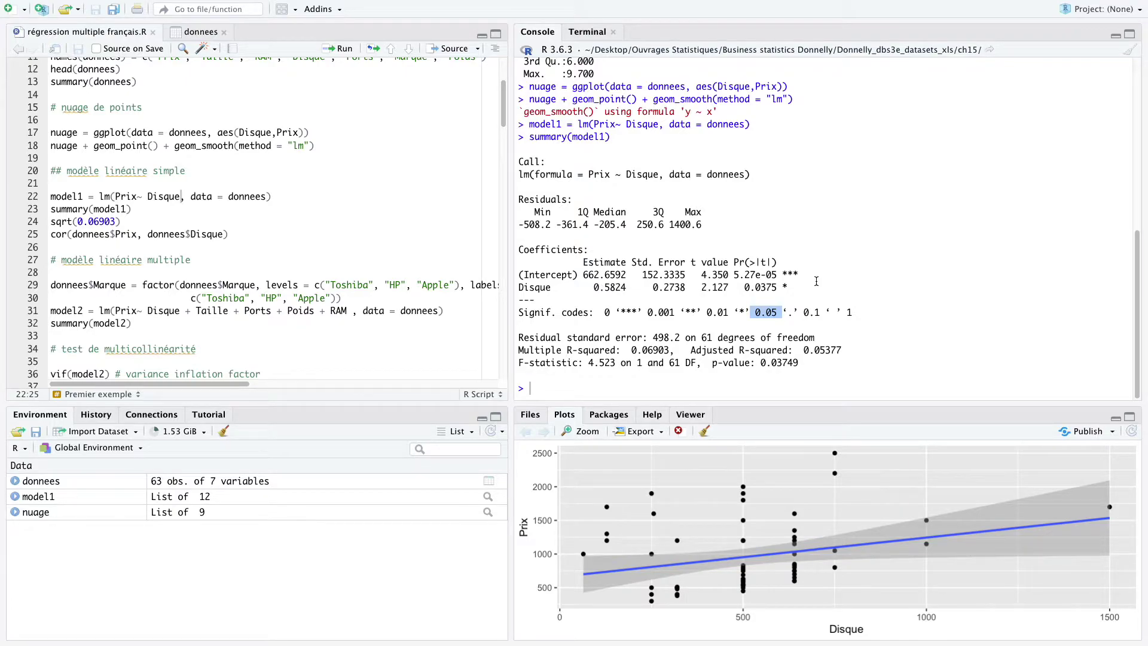
left_click_drag(793, 287, 744, 288)
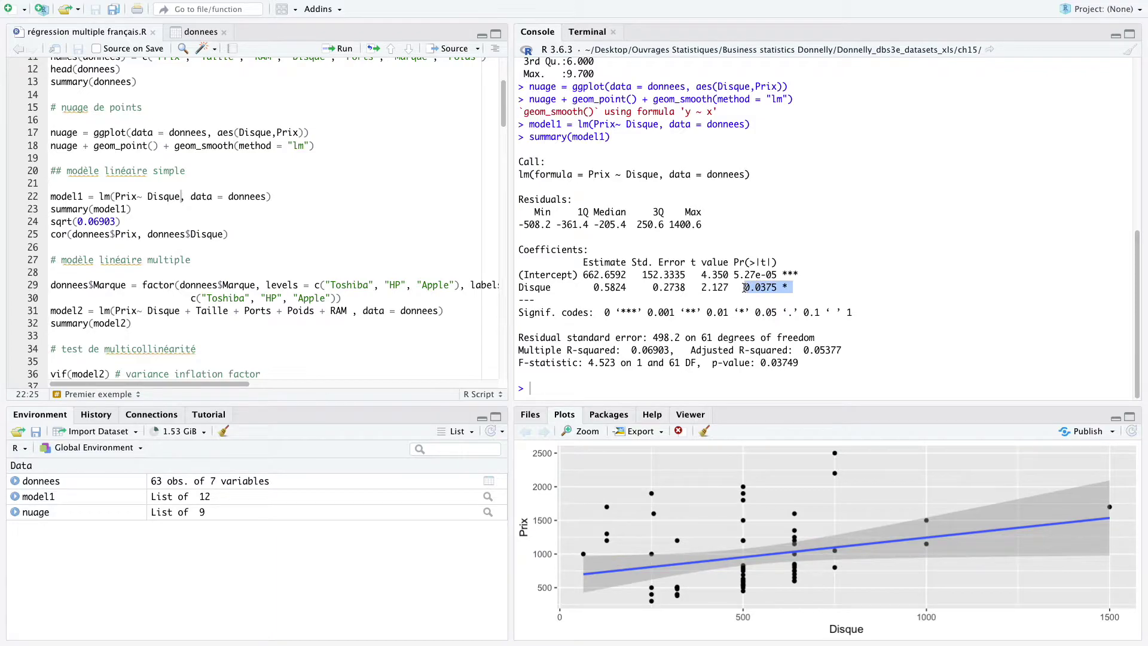
left_click(591, 289)
left_click_drag(591, 289, 630, 288)
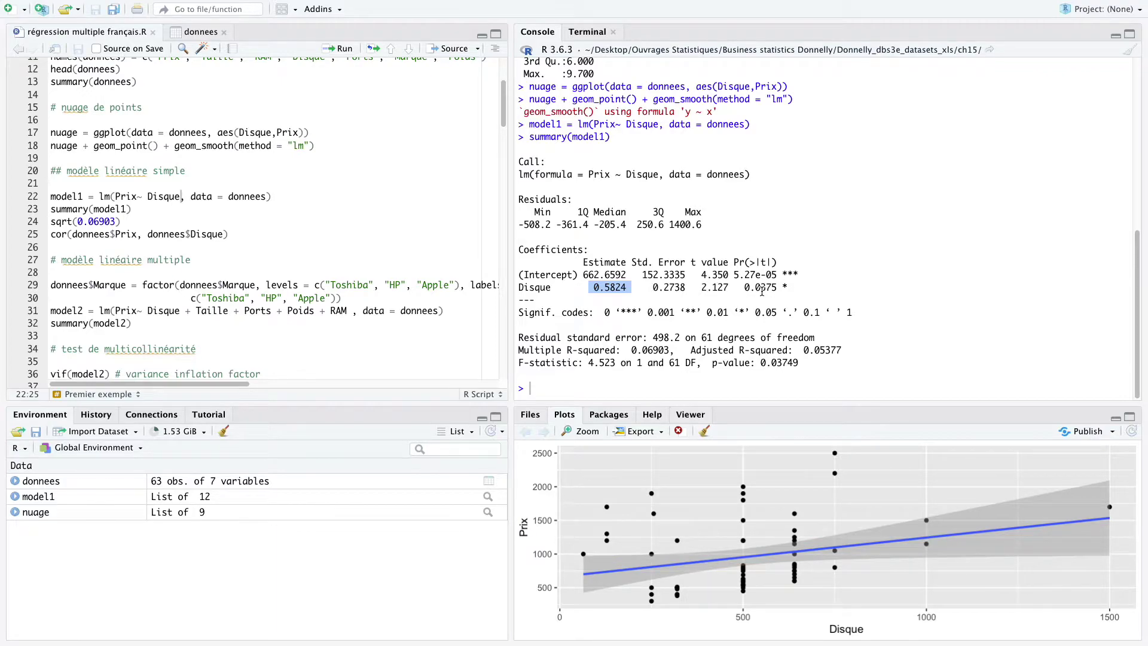
left_click(619, 287)
mouse_move(591, 287)
left_mouse_down()
mouse_move(628, 287)
mouse_move(595, 287)
left_mouse_up()
left_click_drag(788, 288, 739, 288)
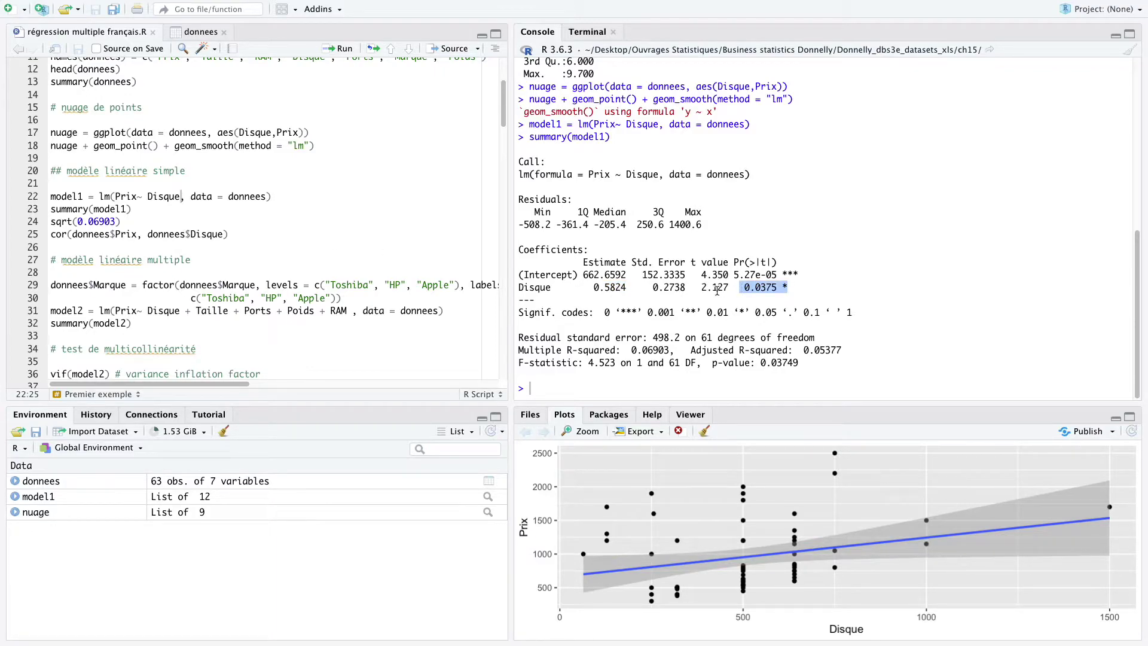
Step: Examine the multiple R-squared of model1 as the share of Prix variation explained by Disque
left_click(117, 210)
key("Down")
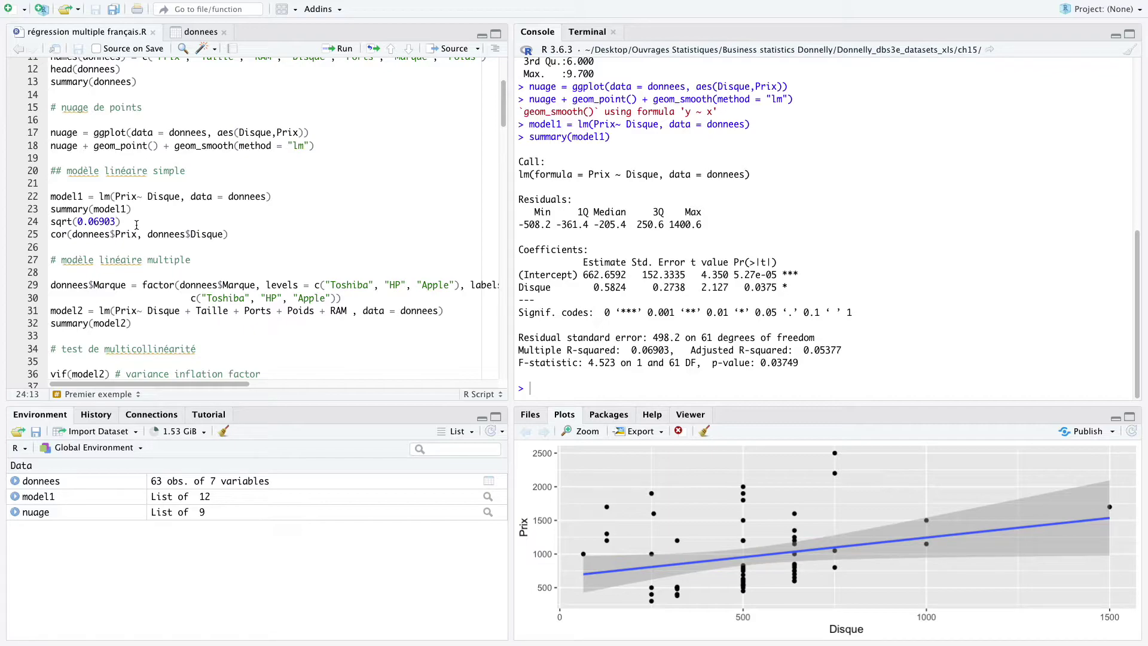
scroll(134, 223, "down", 2)
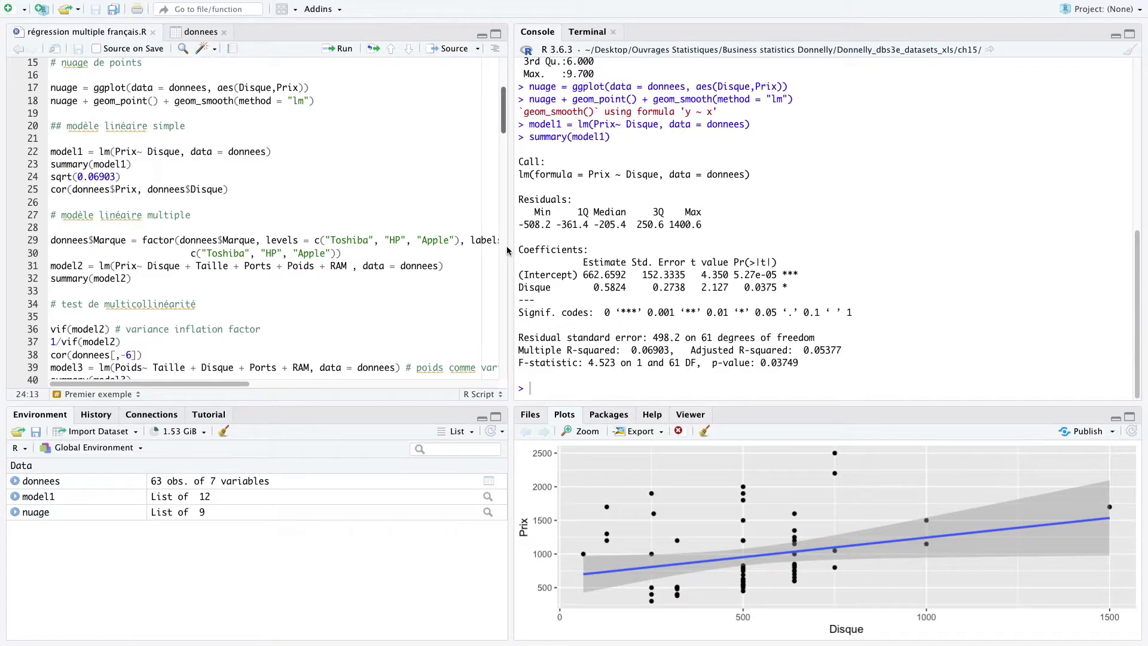
mouse_move(667, 350)
left_mouse_down()
mouse_move(630, 350)
mouse_move(670, 350)
left_mouse_up()
left_click(656, 352)
left_click(148, 153)
double_click(165, 152)
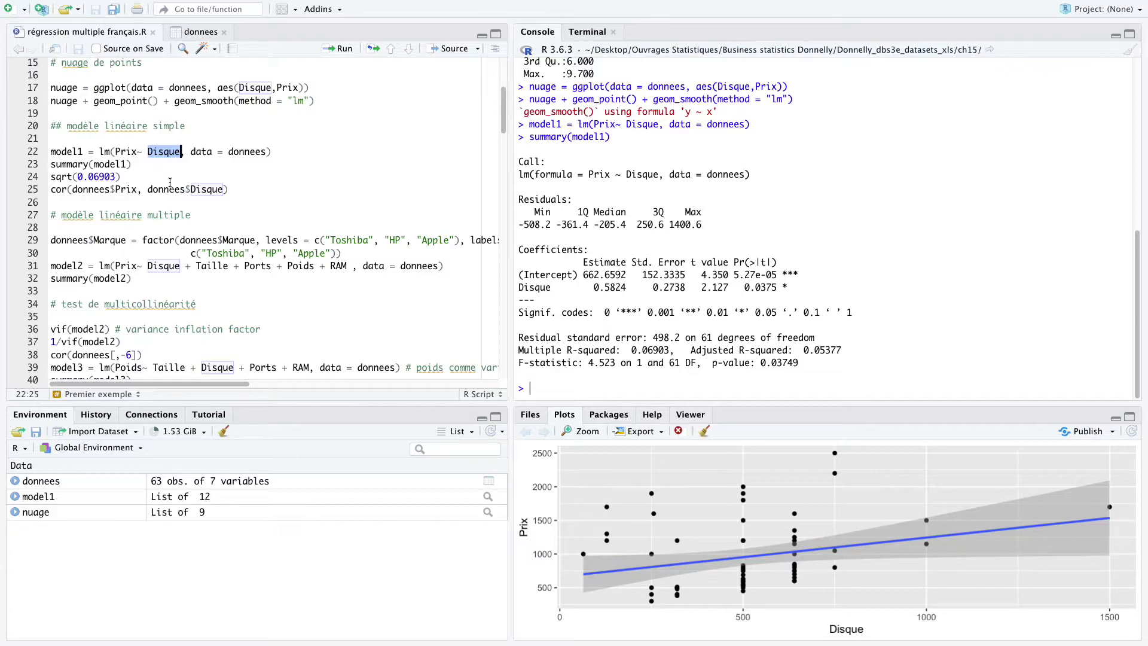
mouse_move(669, 352)
left_mouse_down()
mouse_move(632, 353)
mouse_move(669, 348)
left_mouse_up()
left_click(632, 354)
mouse_move(669, 351)
left_mouse_down()
mouse_move(632, 352)
mouse_move(670, 351)
left_mouse_up()
Step: Compute the square root of the model1 R-squared with sqrt(0.06903) and check the result
left_click(63, 175)
double_click(66, 177)
left_click(100, 176)
key("ctrl+Return")
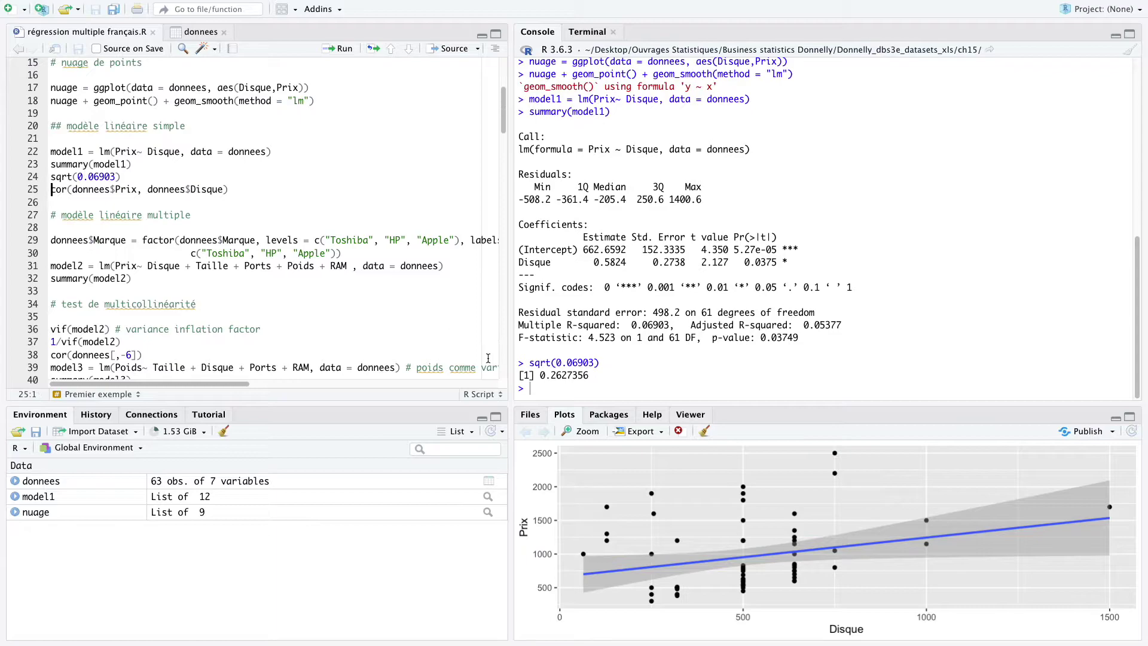
left_click_drag(593, 377, 551, 377)
left_click(539, 377)
left_click(552, 377)
Step: Compute the correlation between Prix and Disque in donnees and compare it with the square root of the R-squared
key("Down")
left_click(129, 190)
left_click(208, 190)
key("ctrl+Return")
left_click_drag(593, 375, 585, 349)
left_click(582, 349)
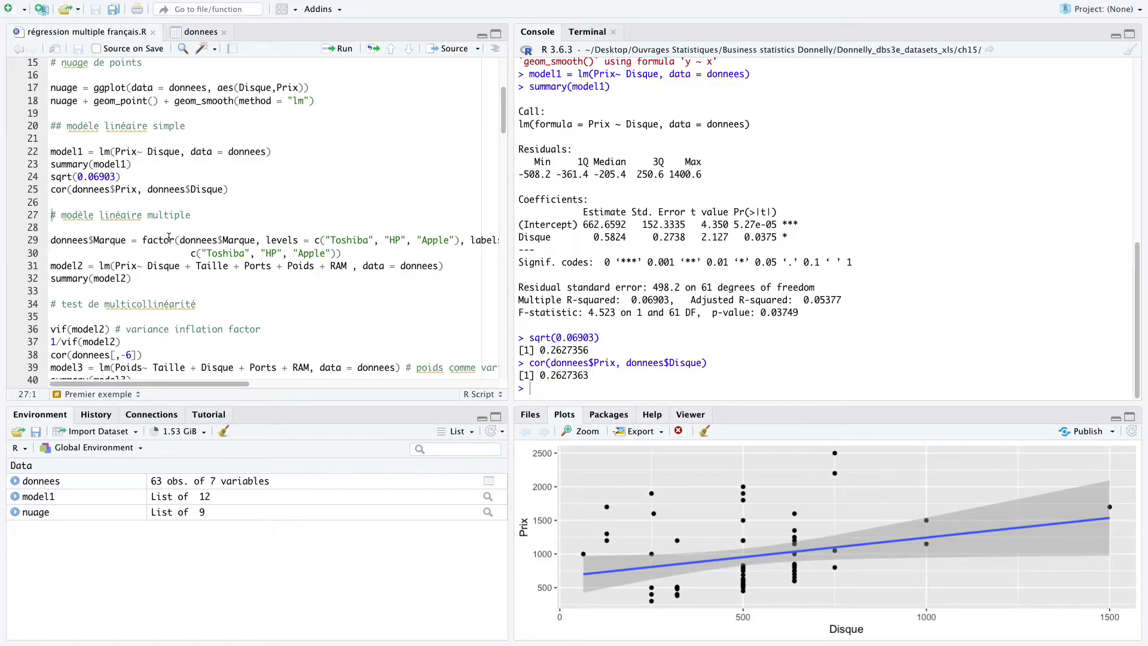
left_click_drag(72, 190, 224, 190)
left_click(229, 190)
left_click(170, 190)
Step: Delete the two-line donnees$Marque factor conversion from the multiple linear model section of the script
scroll(171, 190, "down", 5)
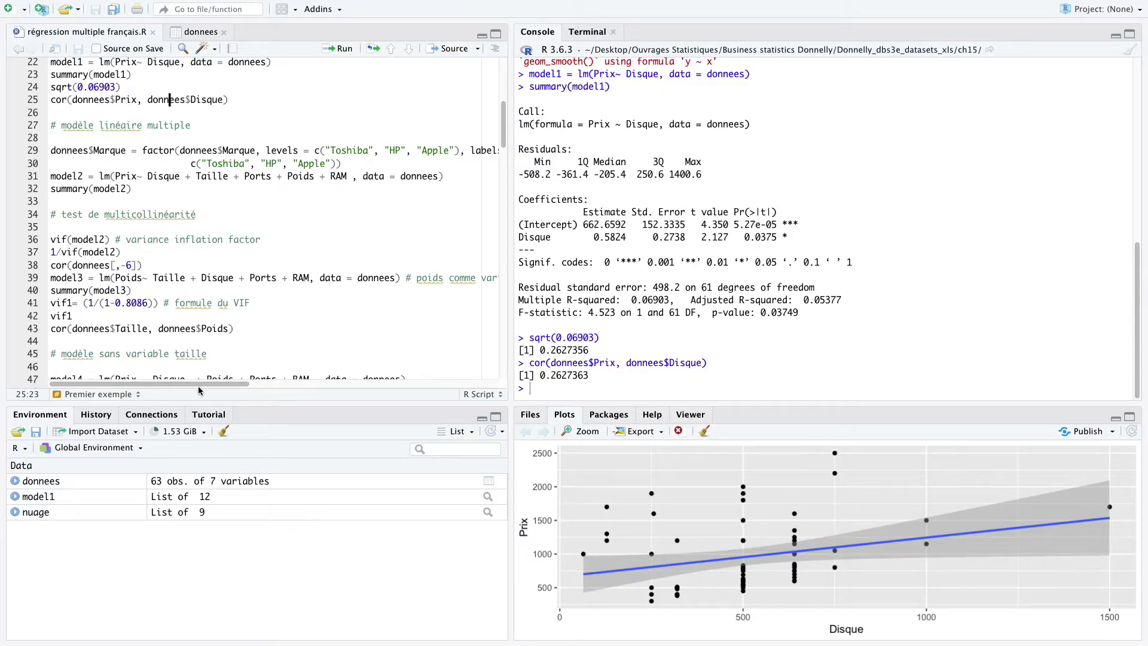
scroll(200, 383, "right", 1)
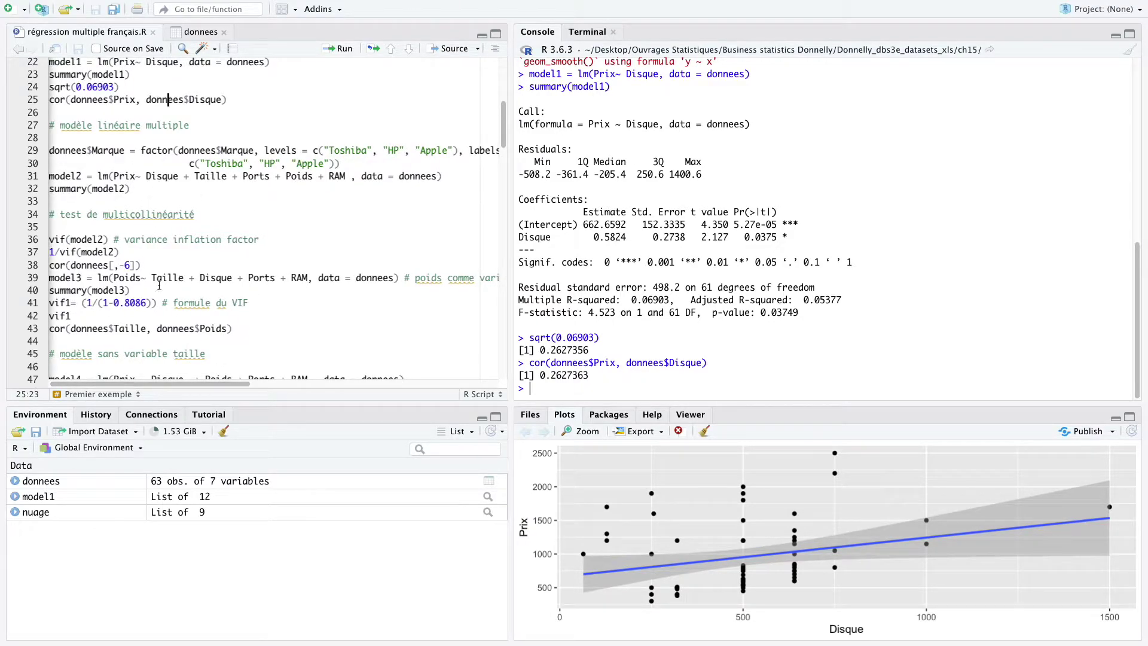
scroll(191, 381, "left", 1)
left_click_drag(50, 150, 346, 159)
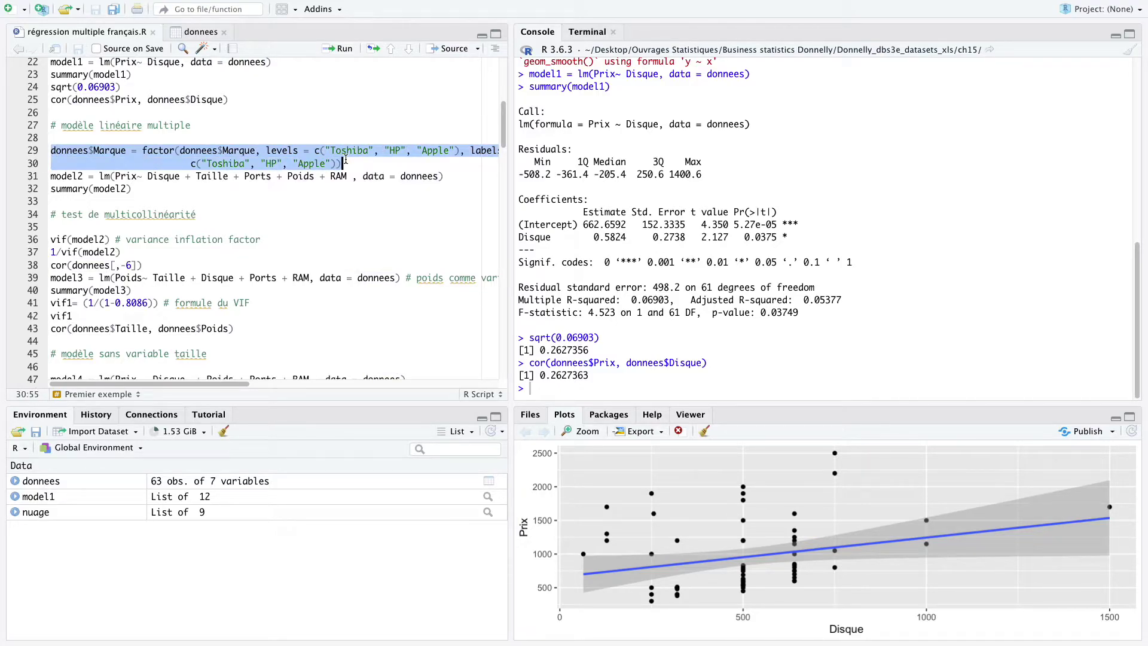
key("BackSpace")
key("BackSpace")
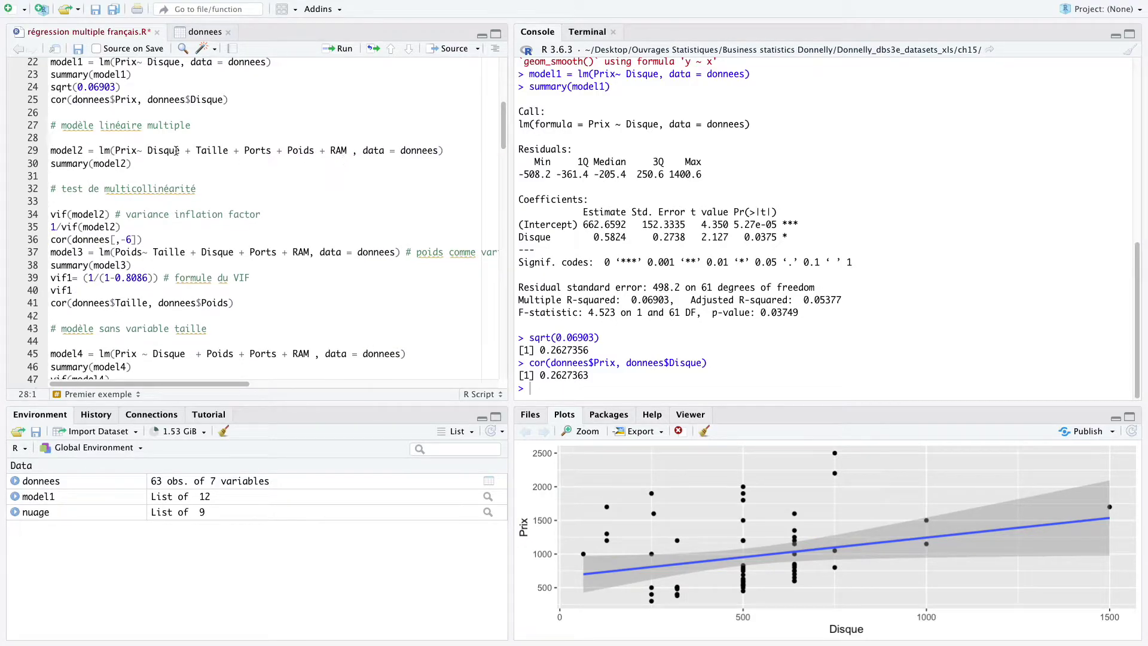
Step: Review the model2 formula and its predictors against the model1 Disque result and the expanded variable list of donnees
left_click_drag(115, 151, 181, 150)
left_click(139, 151)
left_click(183, 151)
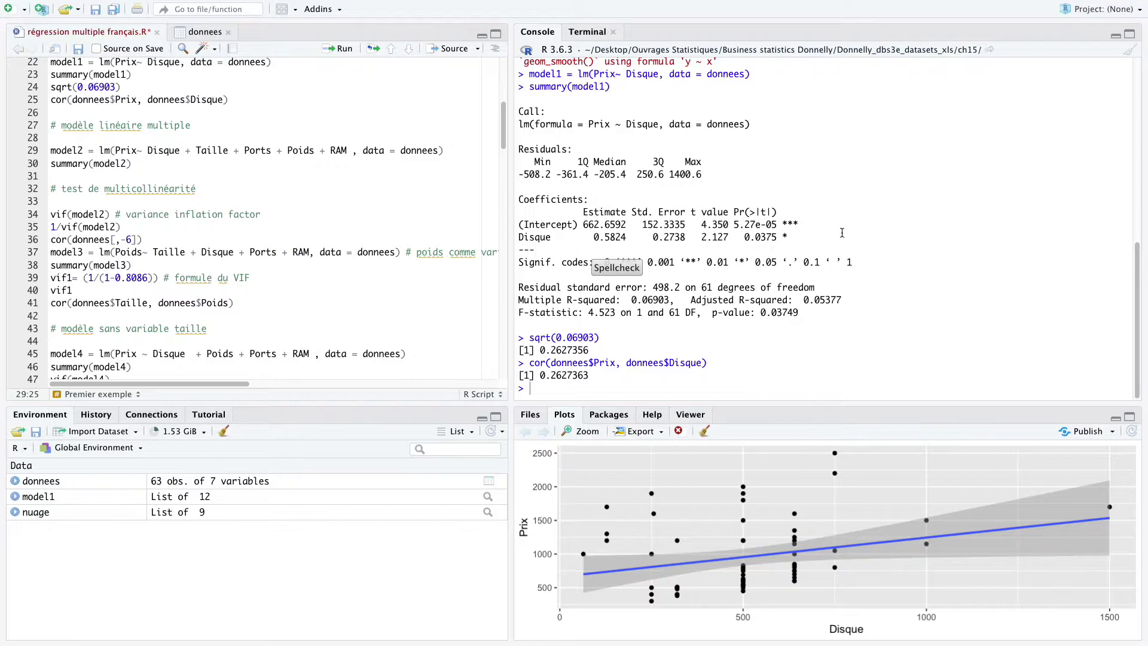
left_click_drag(801, 238, 740, 238)
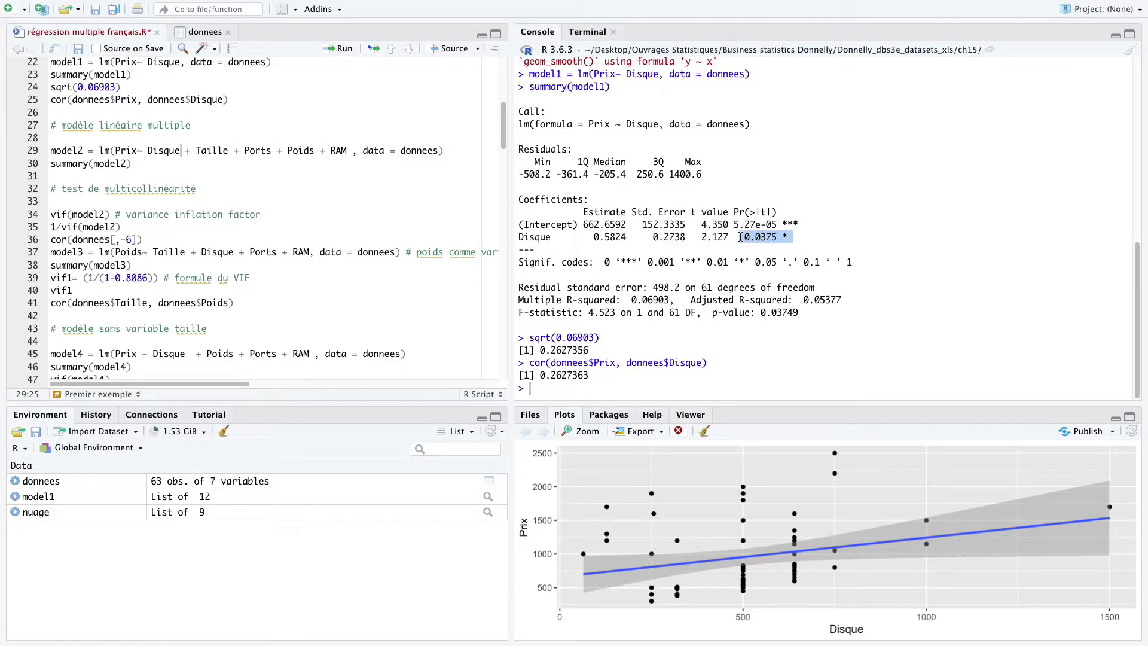
left_click(175, 150)
left_click(214, 151)
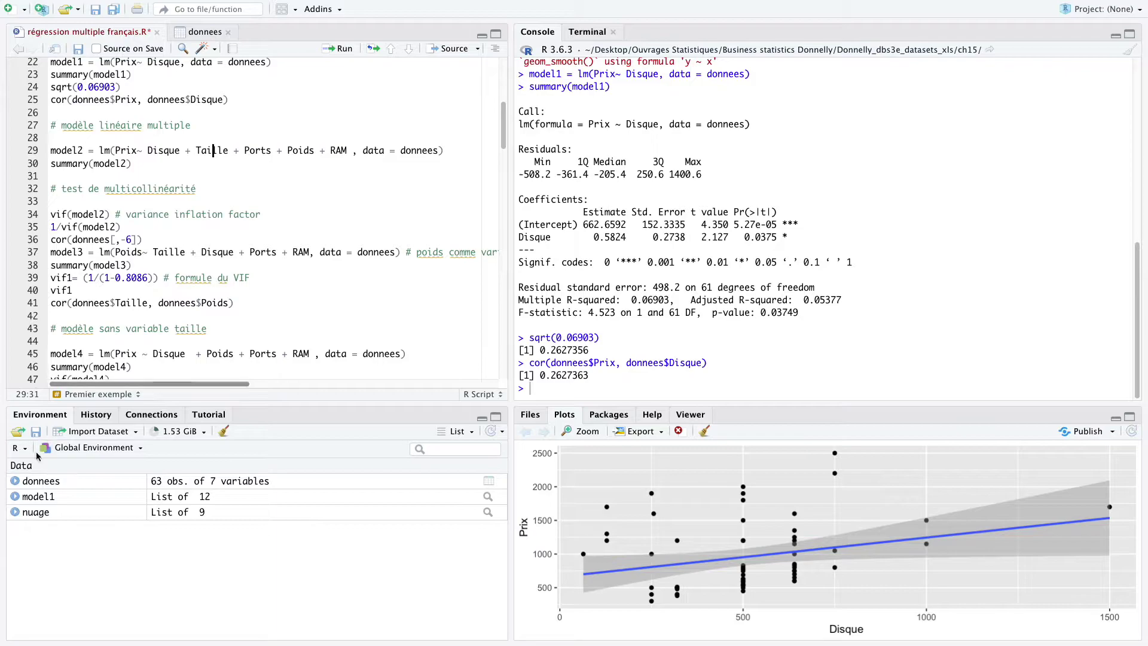
left_click(15, 482)
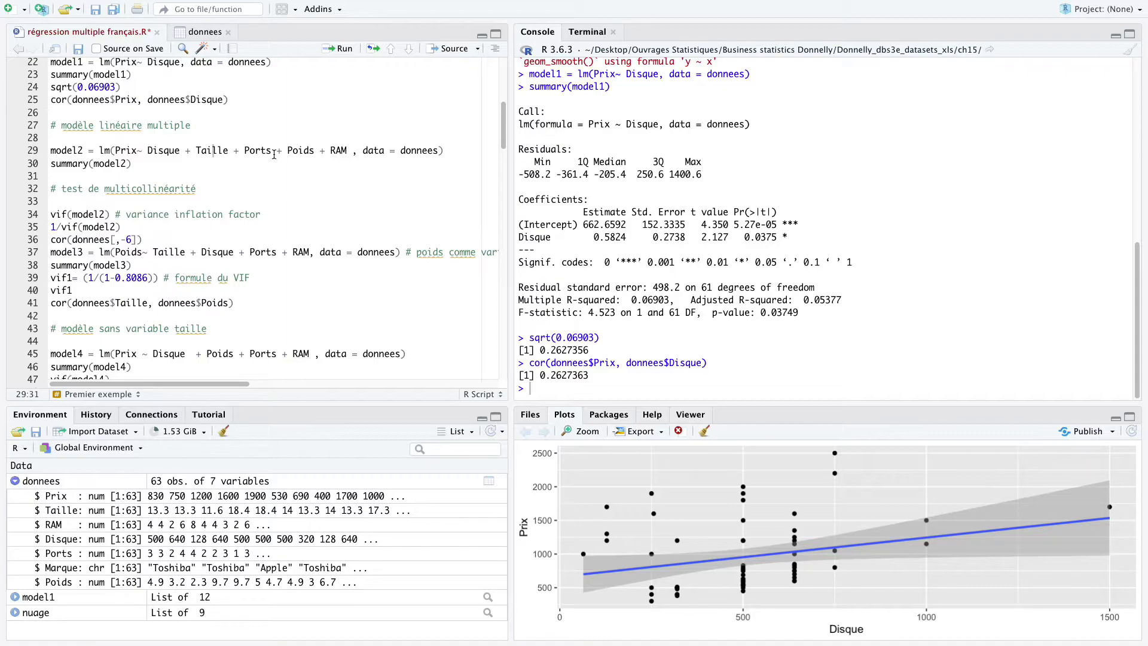
left_click(248, 151)
left_click_drag(347, 151, 185, 151)
left_click(186, 152)
left_click_drag(363, 150, 434, 151)
Step: Fit the multiple linear model model2 of Prix on Disque, Taille, Ports, Poids and RAM, and output its summary
left_click(78, 164)
left_click(74, 151)
left_click_drag(153, 151, 189, 152)
left_click(354, 151)
left_click(187, 151)
left_click(72, 150)
key("ctrl+Return")
key("ctrl+Return")
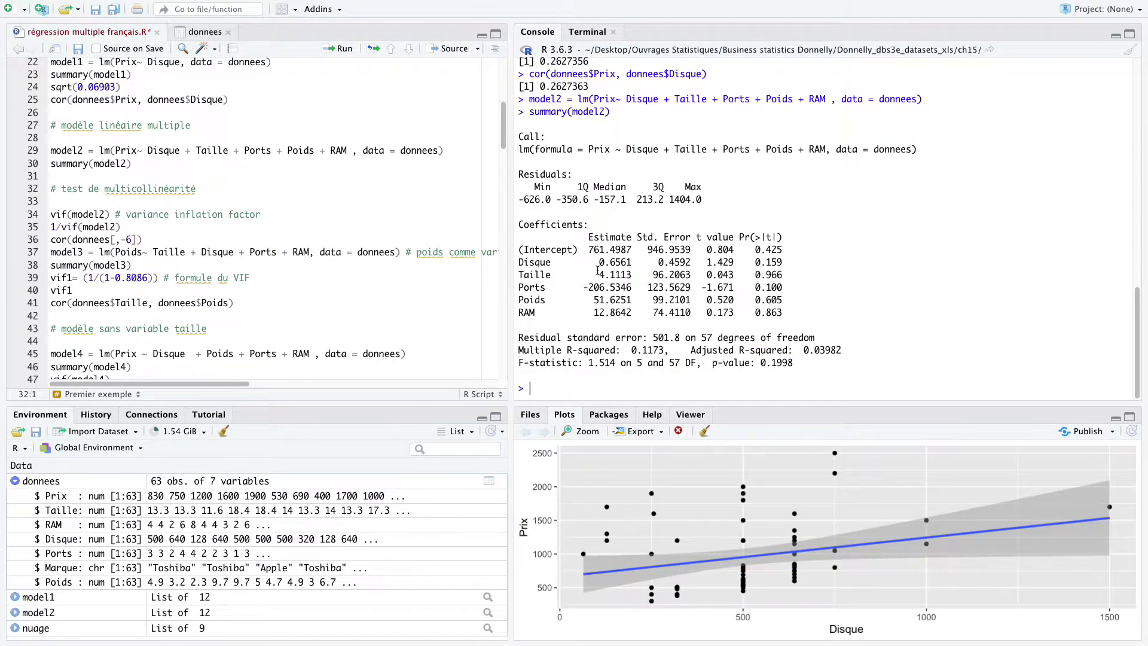
Step: Examine the coefficient p-values, overall p-value and R-squared in the model2 summary
left_click_drag(598, 262, 764, 261)
left_click(764, 262)
left_click_drag(798, 362, 710, 364)
left_click(762, 361)
left_click_drag(669, 352, 632, 352)
left_click_drag(799, 363, 723, 363)
left_click(726, 363)
left_click_drag(783, 288, 777, 278)
Step: Examine the standard errors of the Disque and Taille coefficients in the model2 summary
left_click(528, 264)
left_click_drag(529, 275, 536, 276)
left_click(537, 283)
mouse_move(638, 237)
left_mouse_down()
mouse_move(692, 237)
mouse_move(648, 237)
left_mouse_up()
left_click(530, 267)
left_click_drag(534, 274, 551, 275)
left_click_drag(652, 274, 664, 275)
left_click(650, 290)
left_click_drag(652, 274, 667, 300)
left_click(662, 311)
left_click_drag(656, 262, 693, 262)
left_click_drag(653, 275, 672, 275)
left_click(643, 287)
Step: Relate the script's variance inflation factor comment to the Ports standard error in the model2 summary
left_click(84, 189)
left_click_drag(126, 214, 263, 216)
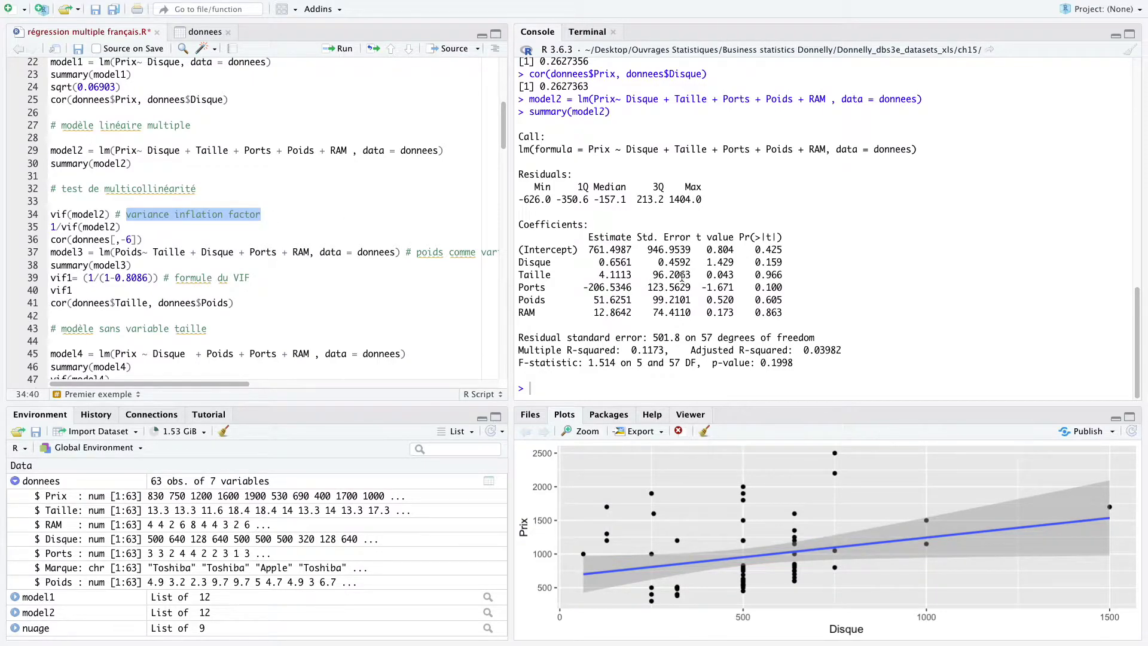
left_click(186, 221)
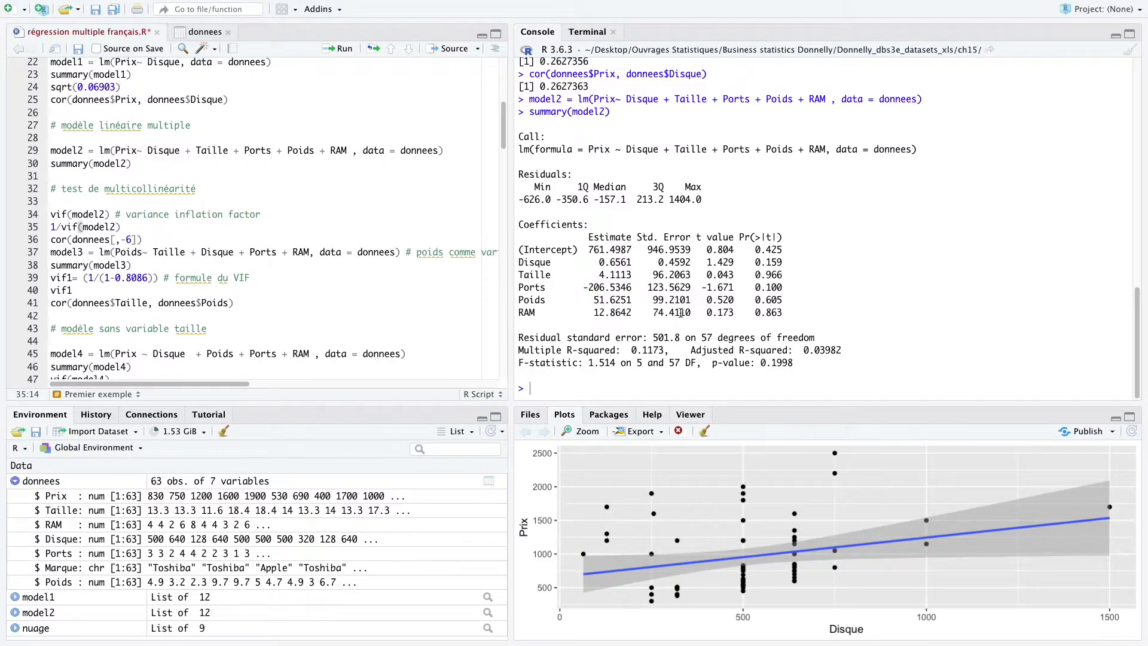
left_click_drag(645, 287, 662, 289)
left_click_drag(641, 236, 678, 235)
left_click(676, 237)
left_click_drag(648, 288, 667, 286)
left_click_drag(126, 214, 279, 216)
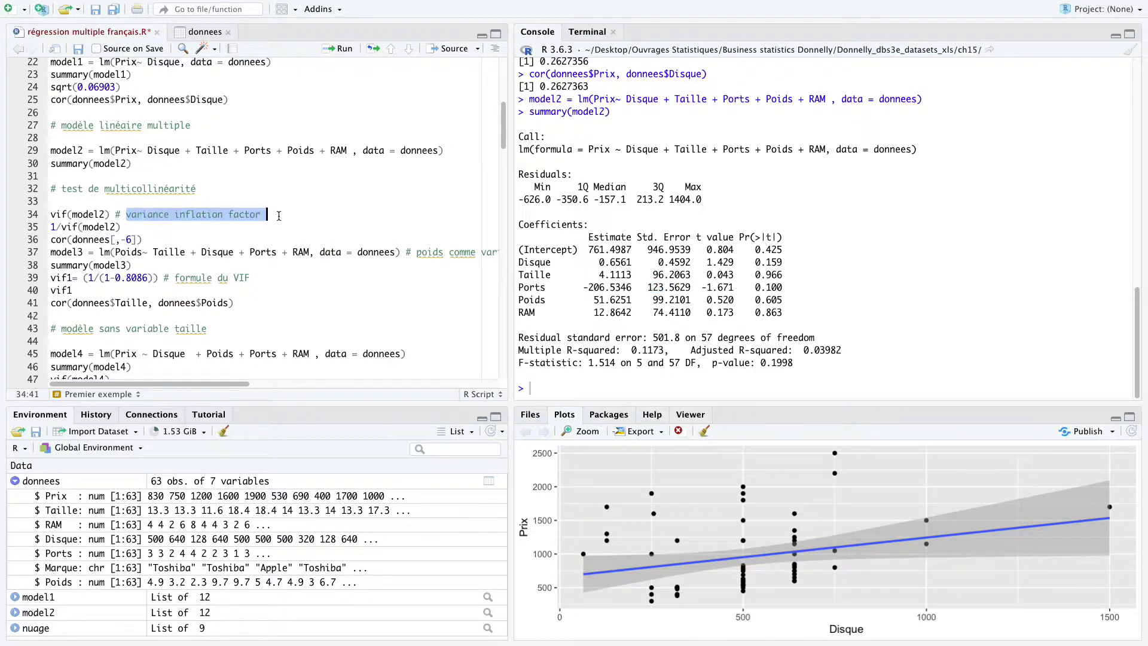
Step: Review the vif(model2) and 1/vif(model2) lines against the model2 coefficient table and its standard errors
left_click(49, 214)
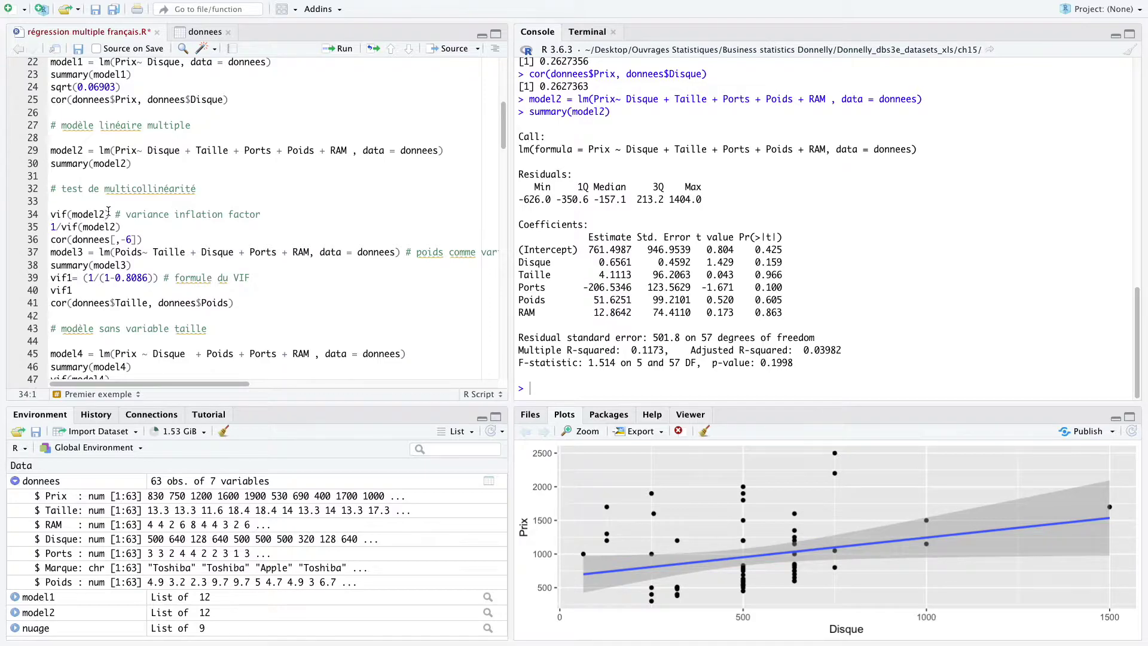
left_click_drag(67, 214, 51, 217)
left_click_drag(127, 215, 261, 215)
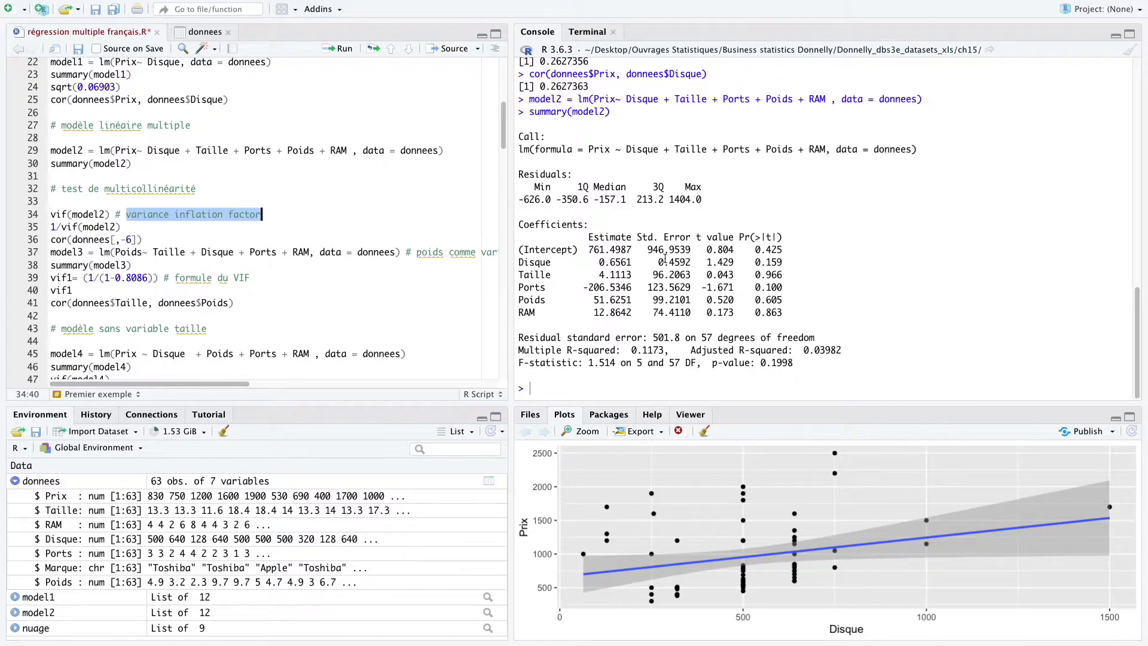
left_click_drag(653, 275, 672, 287)
left_click(91, 228)
left_click(84, 240)
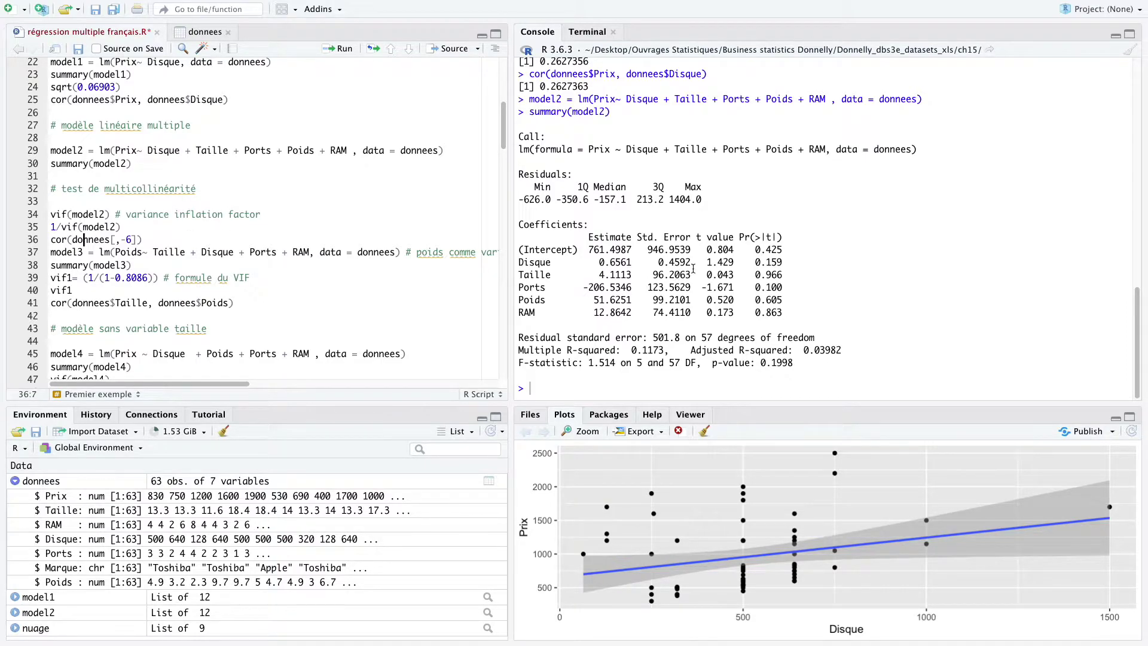
left_click_drag(519, 261, 779, 313)
left_click(779, 313)
Step: Check the library(car) line at the start of the script that supports the multicollinearity test
scroll(178, 164, "up", 3)
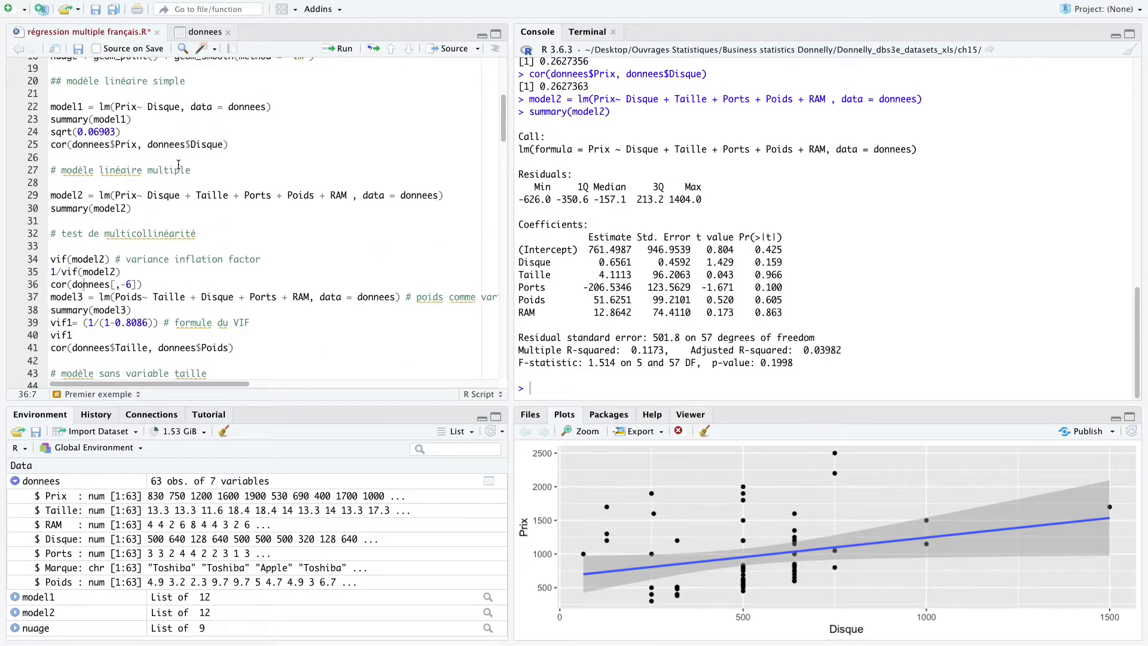
scroll(178, 164, "up", 3)
scroll(169, 234, "down", 3)
left_click(71, 260)
scroll(149, 206, "up", 15)
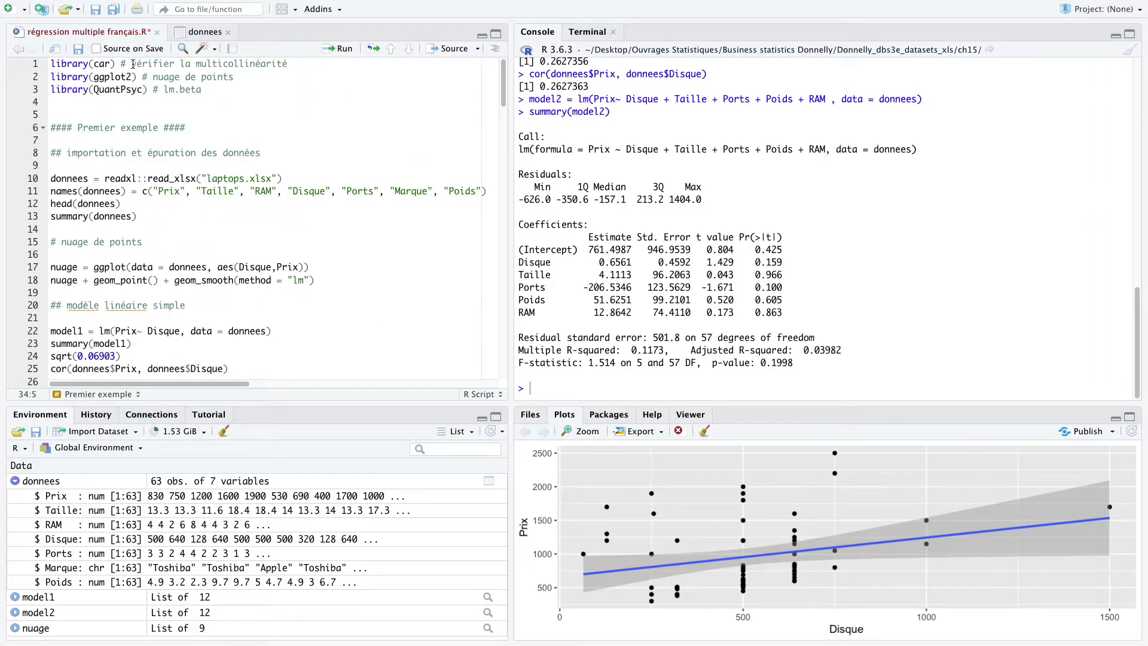
left_click(101, 64)
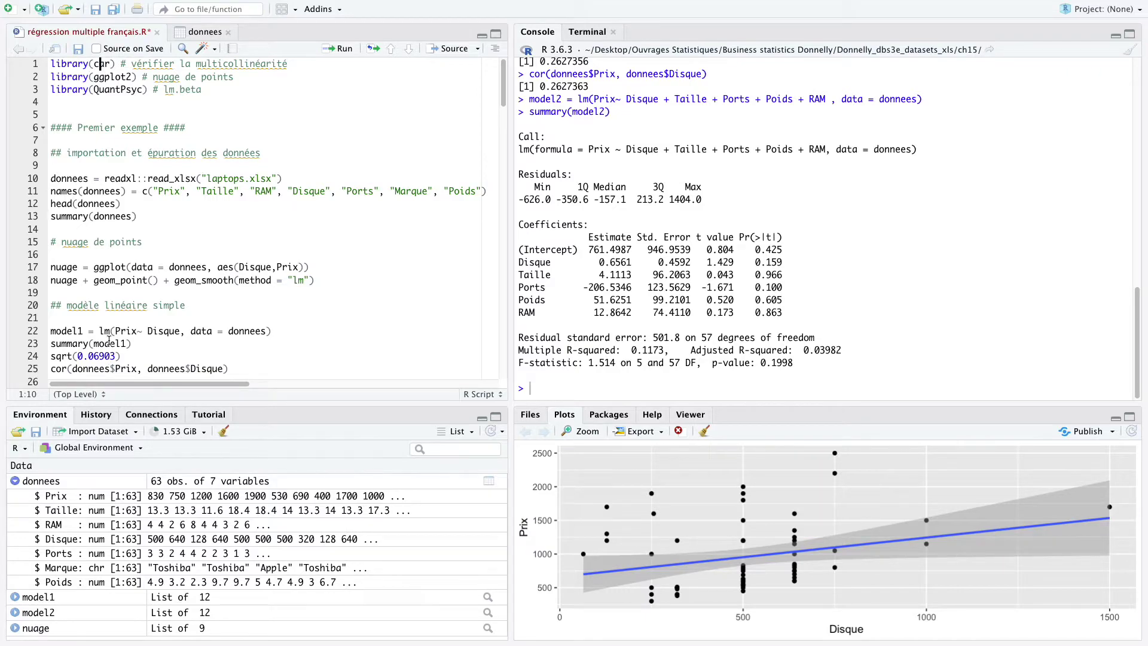
Step: Compute the variance inflation factors of model2 and inspect the predictors' values, especially RAM and Taille
scroll(70, 281, "down", 5)
scroll(69, 281, "down", 2)
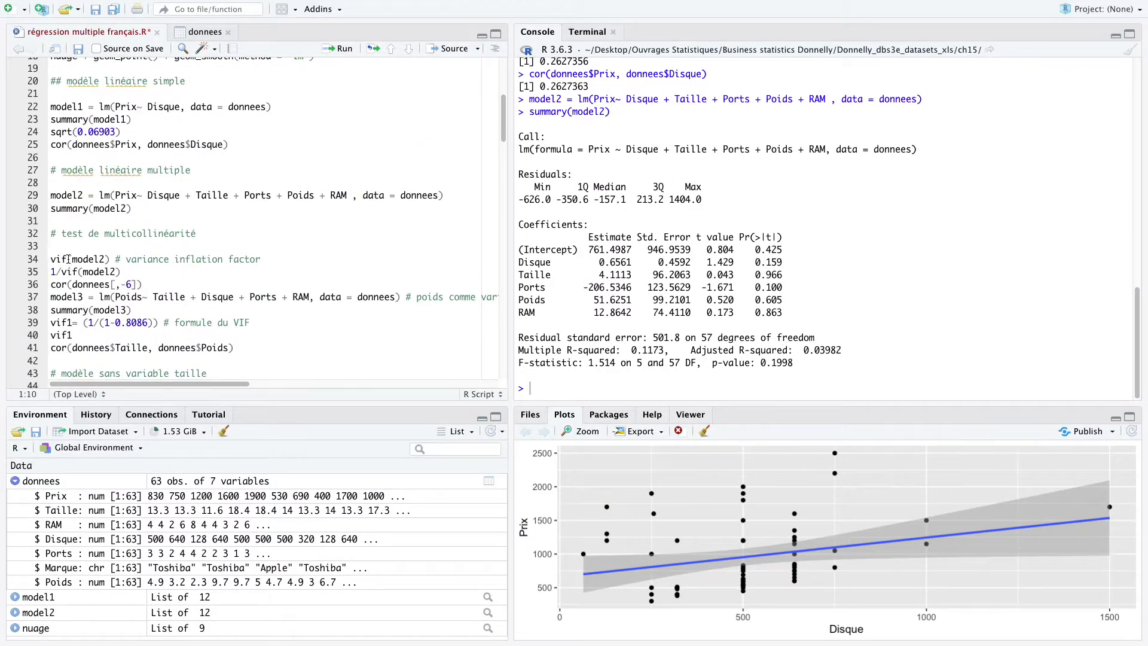
left_click(83, 258)
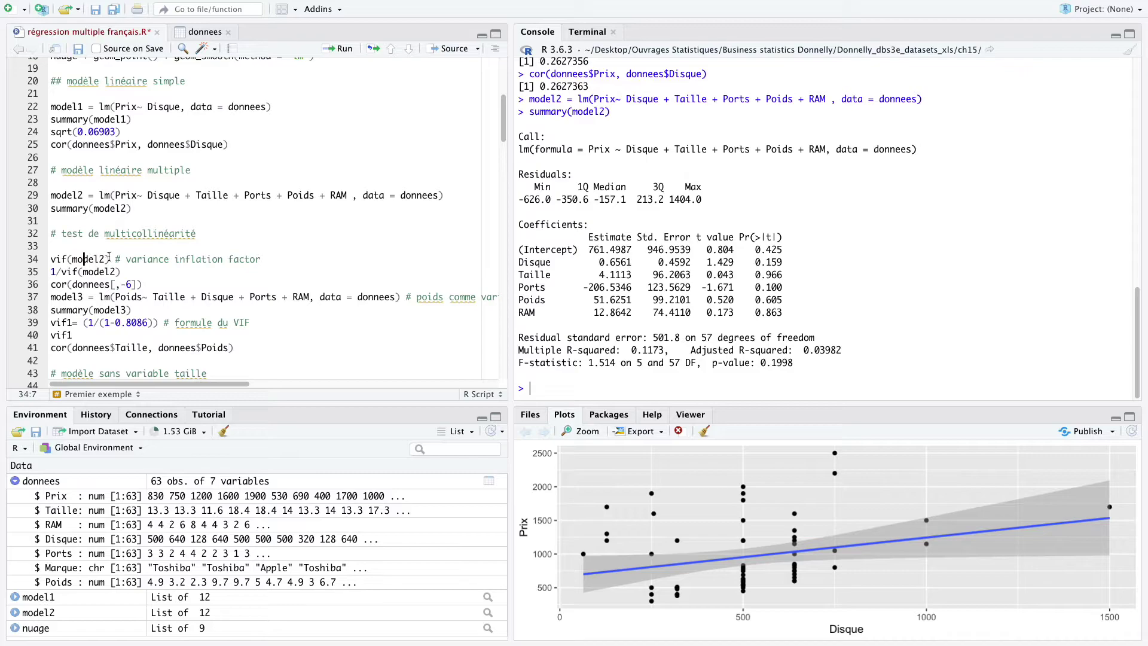
key("ctrl+Return")
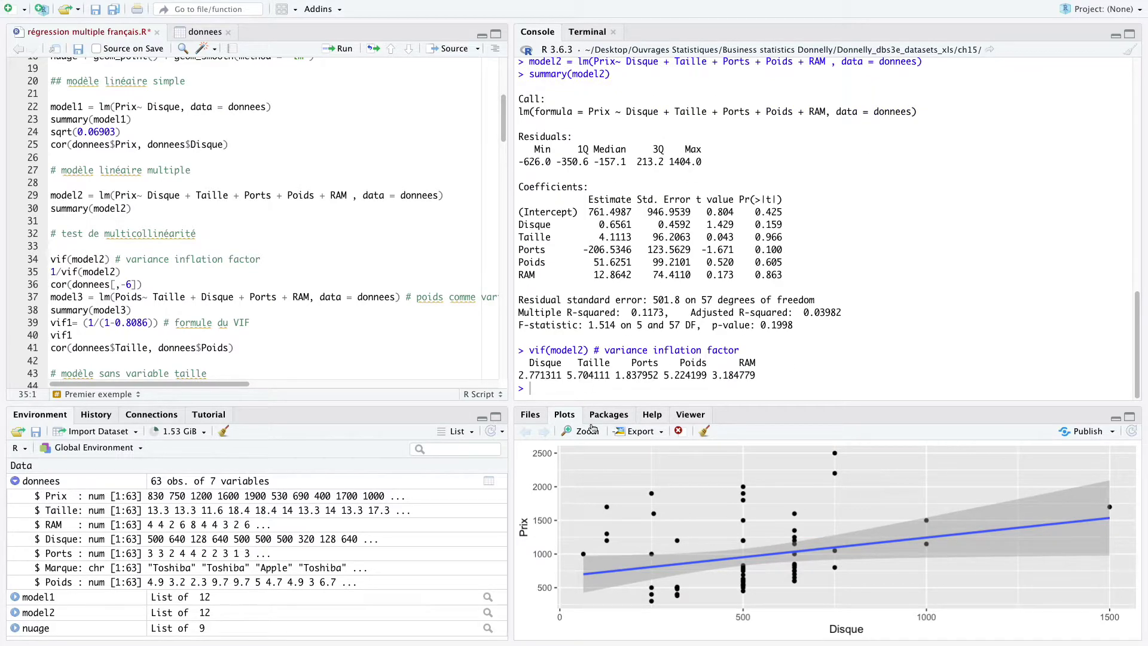
left_click_drag(518, 375, 753, 373)
left_click(712, 376)
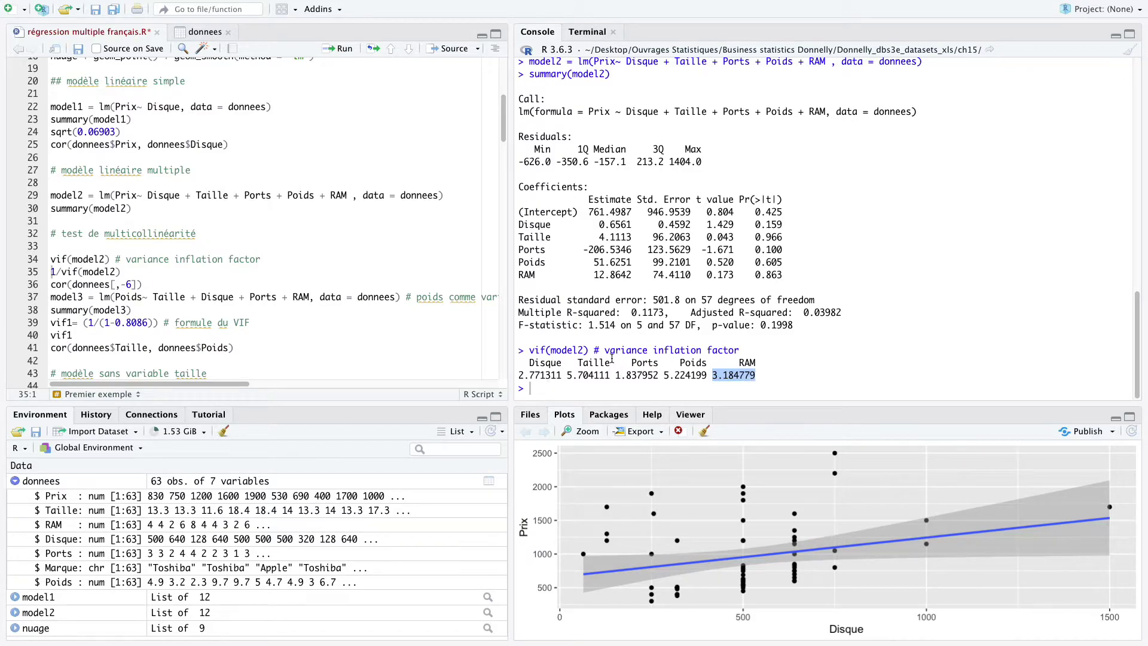
left_click_drag(566, 375, 581, 374)
left_click(581, 374)
Step: Compute the tolerances with 1/vif(model2) and inspect those of Taille and Poids
left_click(71, 271)
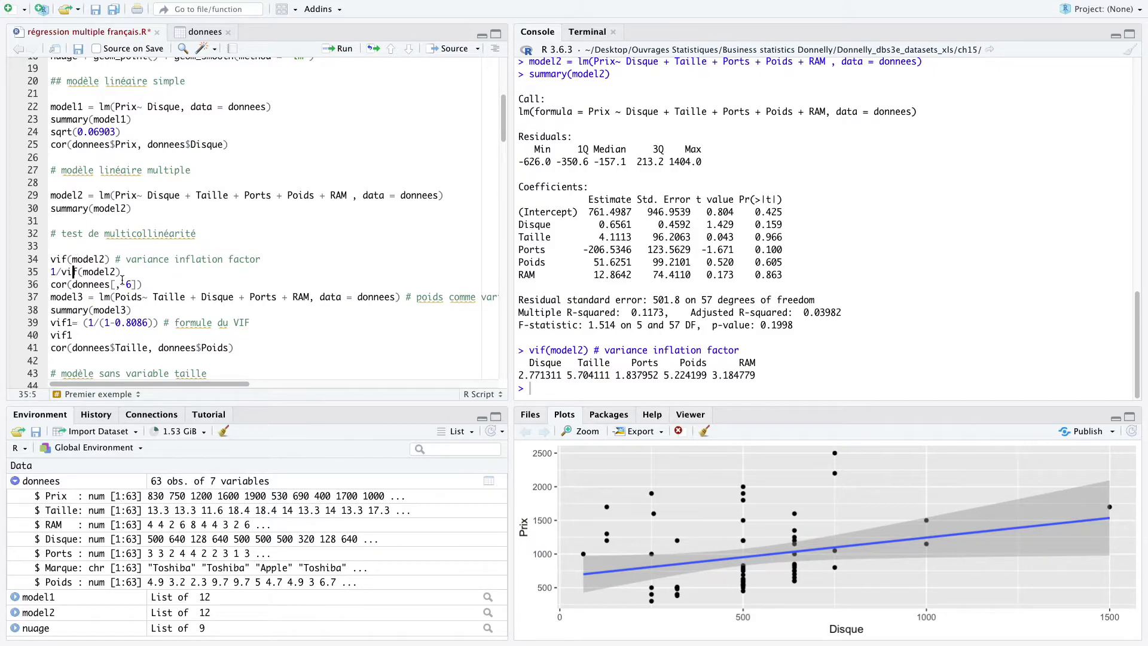
key("ctrl+Return")
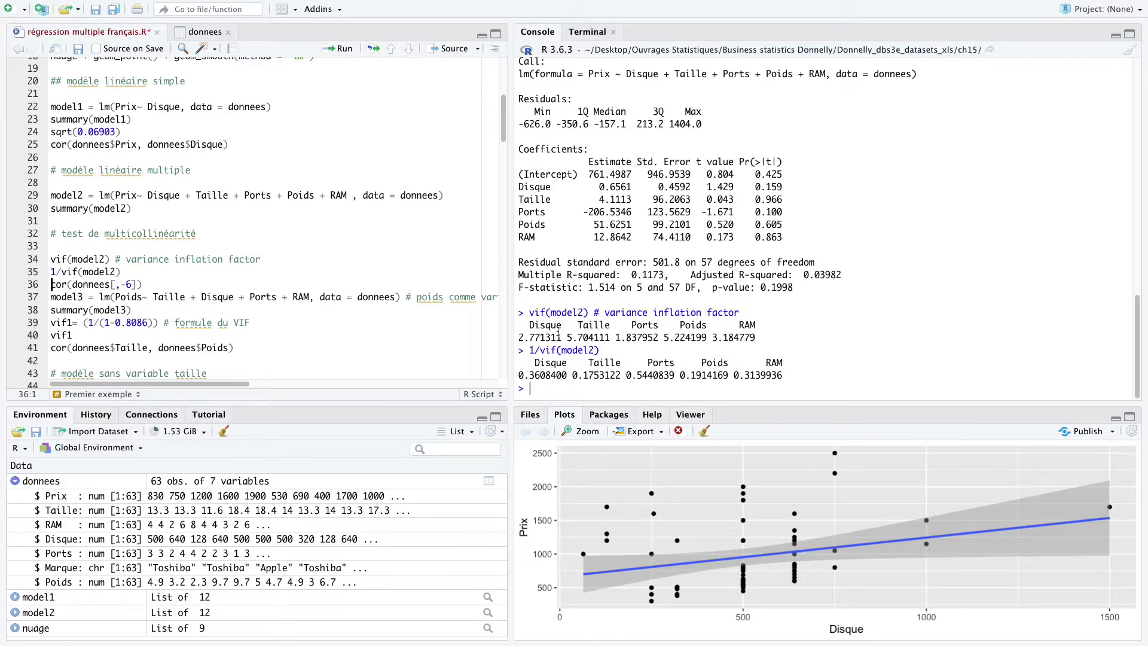
left_click_drag(572, 375, 598, 375)
left_click_drag(686, 375, 707, 374)
left_click_drag(570, 375, 588, 374)
left_click(590, 375)
Step: Compute the correlation matrix of donnees without its sixth column
left_click(57, 284)
left_click_drag(676, 324, 694, 324)
left_click(694, 323)
left_click_drag(71, 284, 131, 285)
left_click(131, 285)
left_click(95, 283)
key("ctrl+Return")
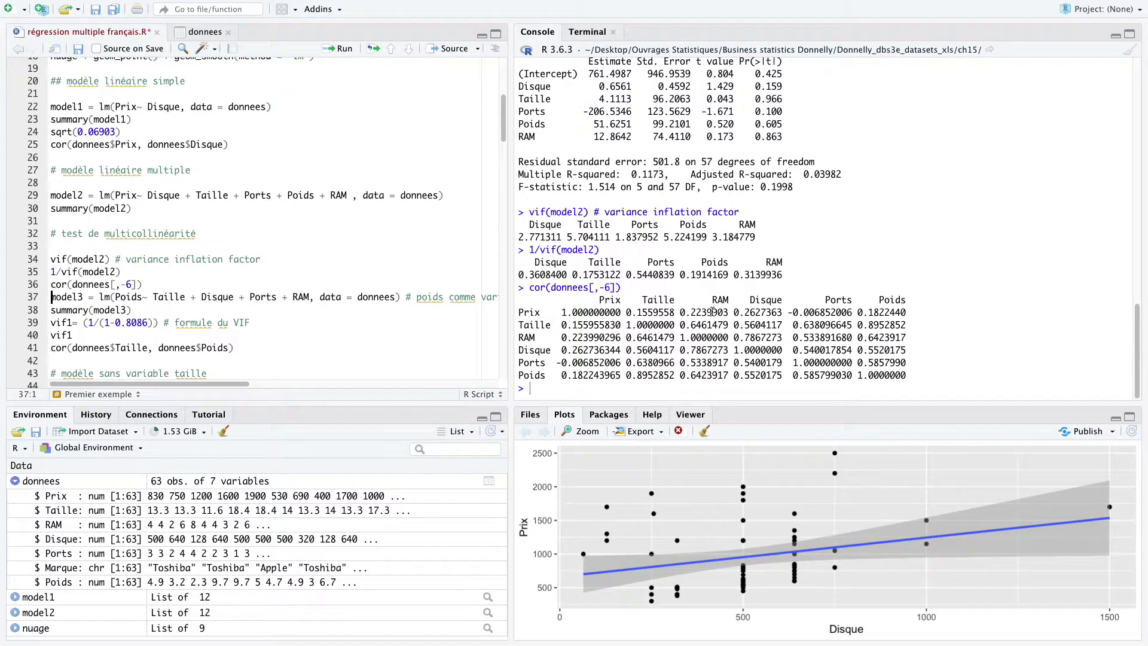
Step: Compare the Taille and Poids variance inflation factors with the correlation between these two variables
left_click_drag(677, 225, 708, 225)
left_click_drag(577, 225, 614, 225)
left_click_drag(907, 325, 859, 324)
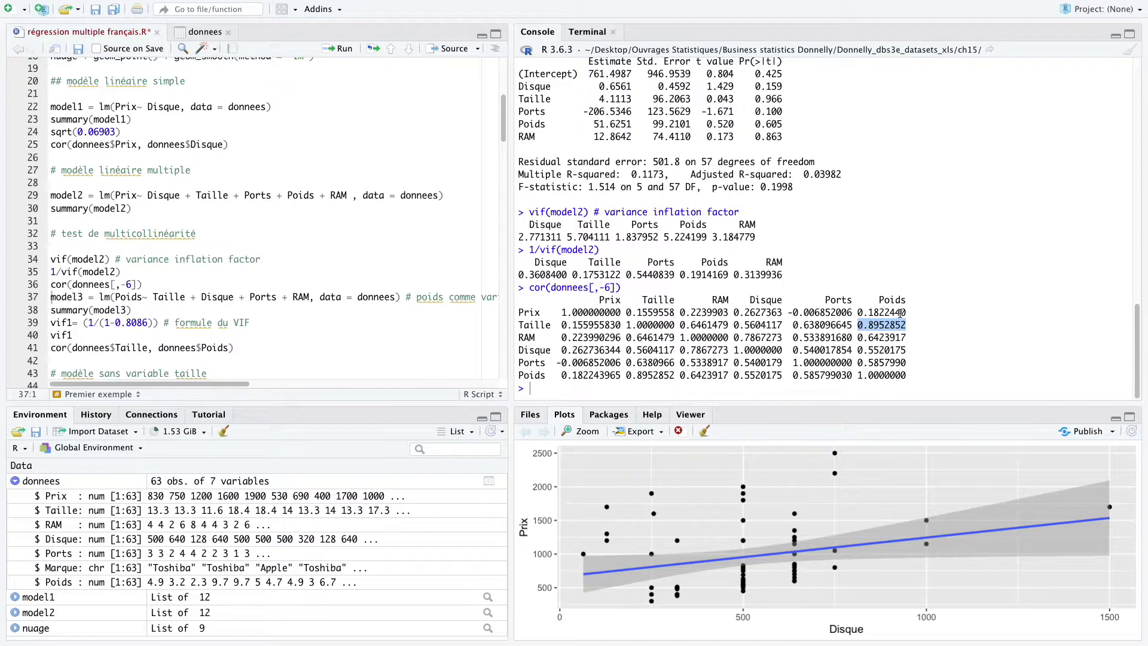
mouse_move(631, 377)
left_mouse_down()
mouse_move(672, 376)
mouse_move(625, 377)
left_mouse_up()
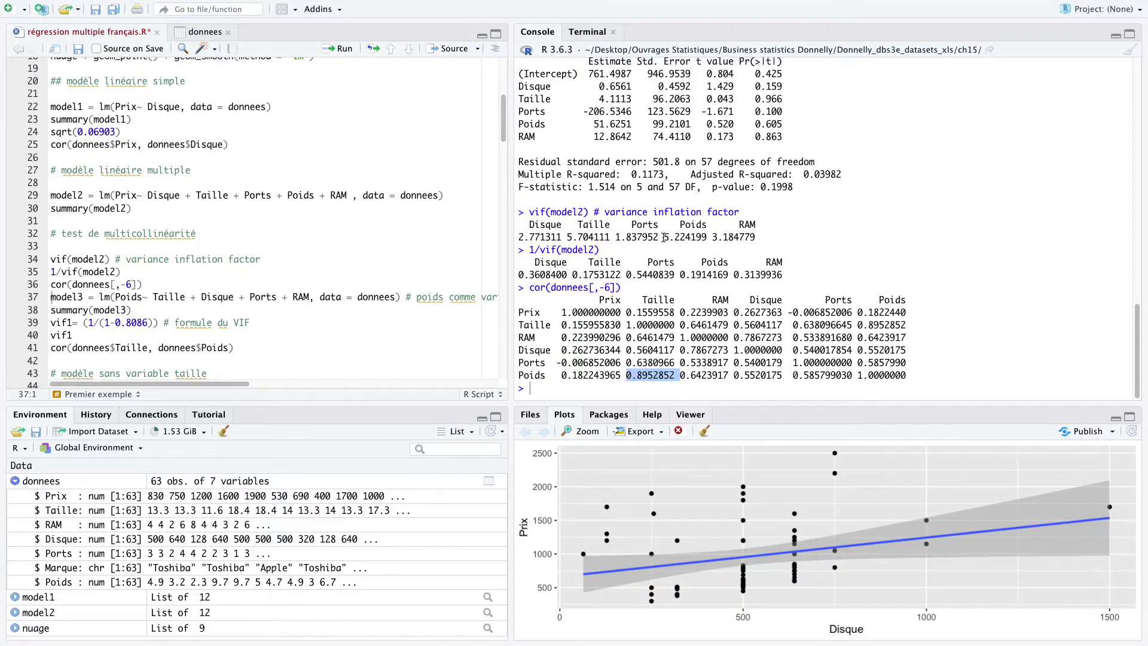
left_click_drag(663, 237, 670, 238)
left_click_drag(625, 375, 674, 374)
left_click_drag(568, 237, 699, 237)
left_click(633, 237)
left_click_drag(577, 224, 609, 224)
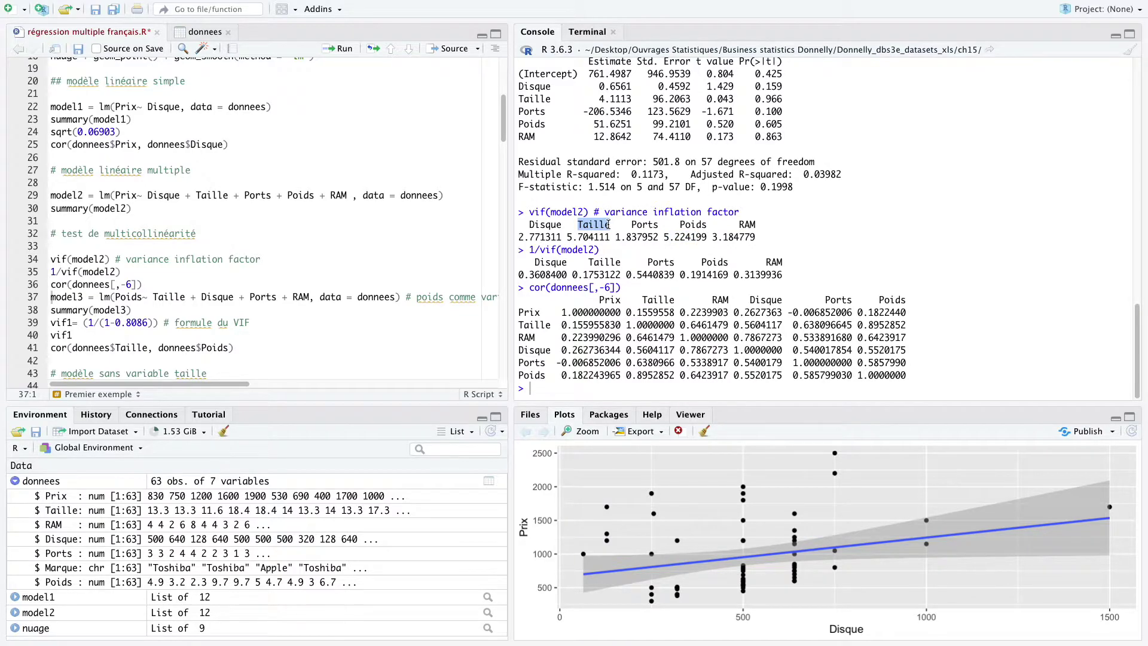
Step: Compare the Poids term in the model2 formula with the model3 formula, which explains Poids by Taille, Disque, Ports and RAM
left_click(72, 259)
scroll(91, 285, "down", 2)
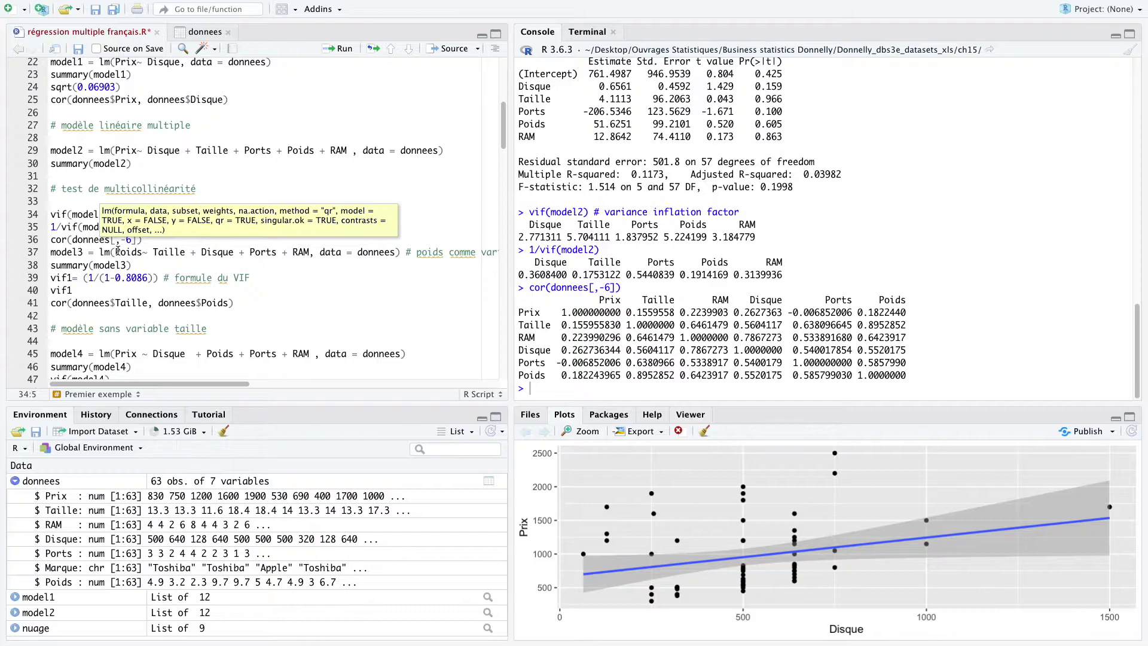
left_click(139, 253)
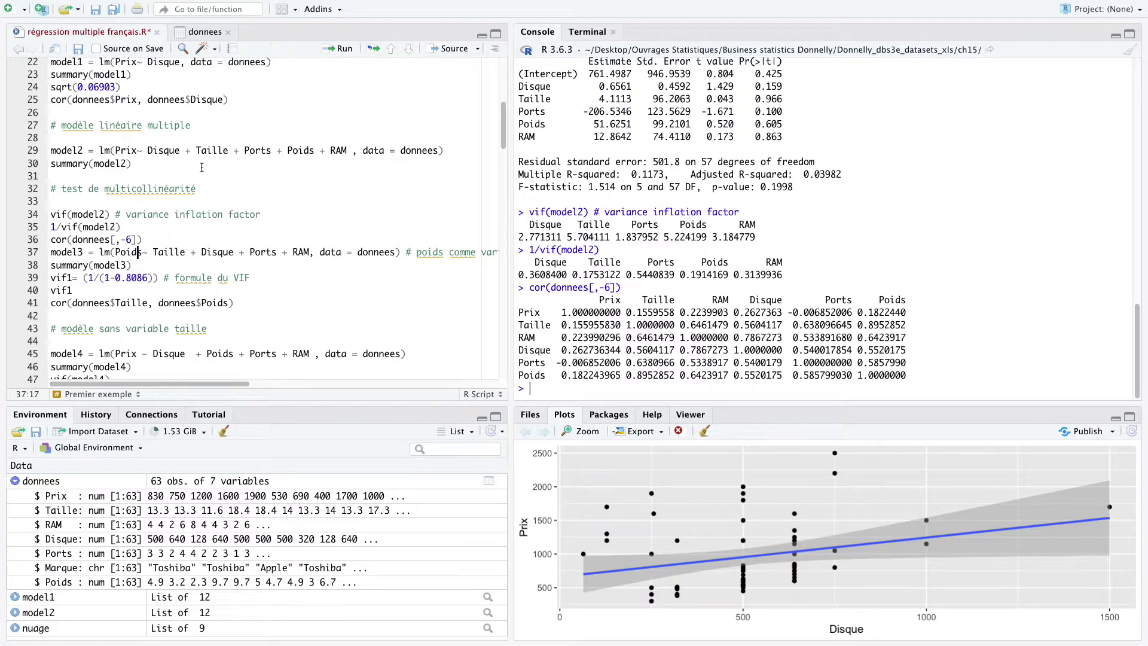
left_click_drag(314, 153, 283, 153)
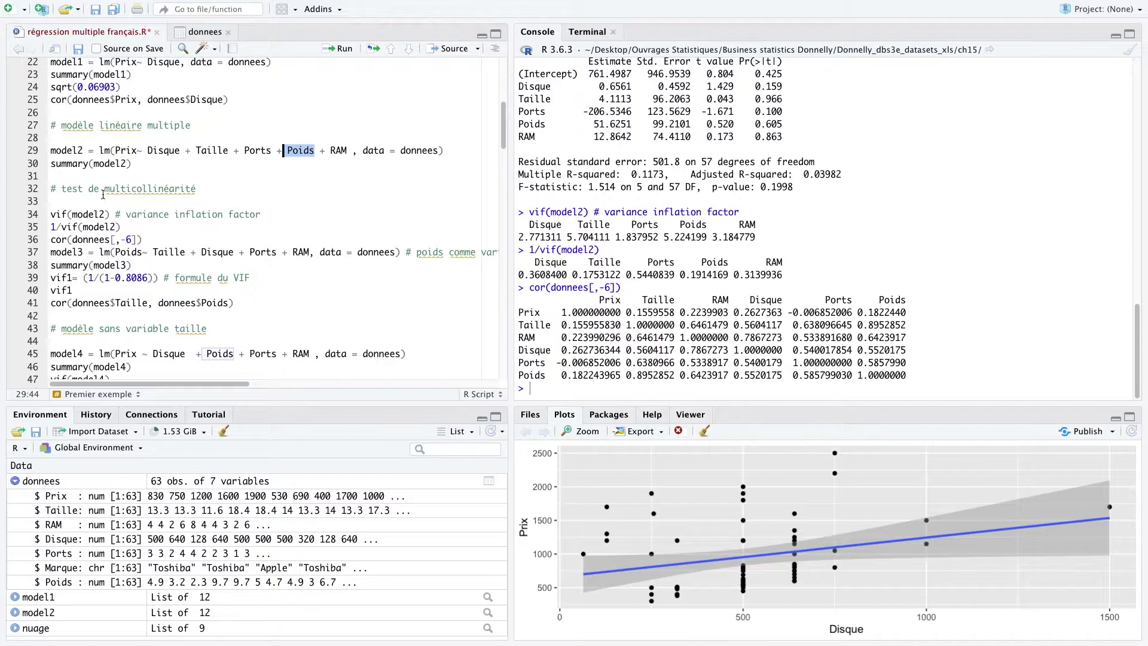
left_click_drag(116, 252, 310, 252)
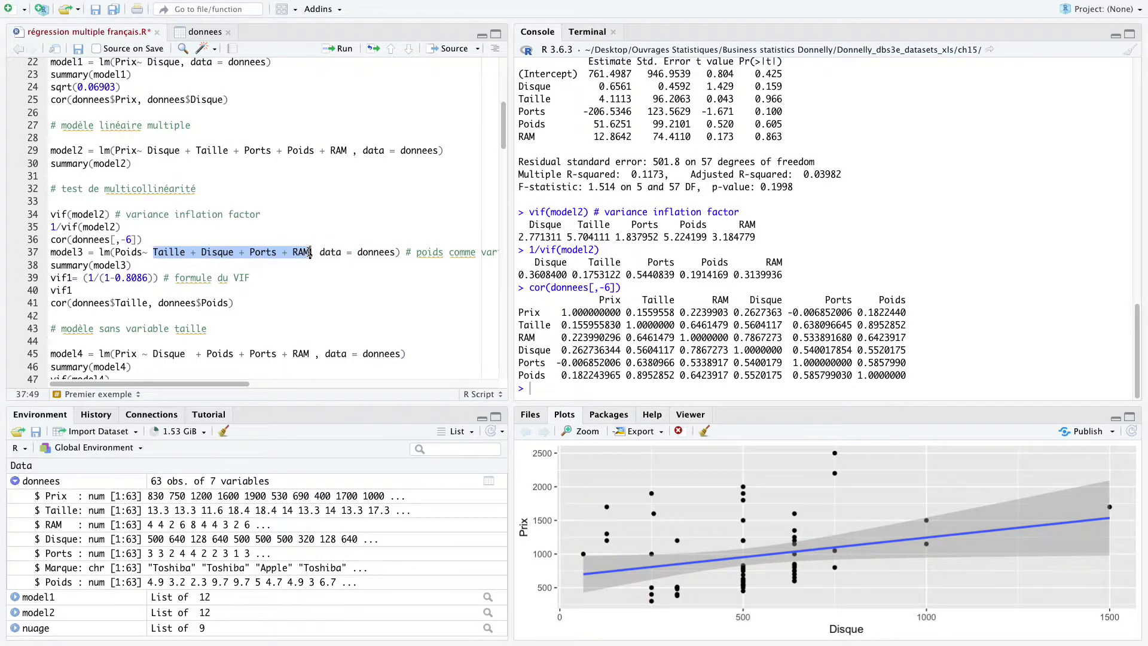
left_click(310, 252)
left_click(257, 252)
left_click(213, 252)
left_click(163, 253)
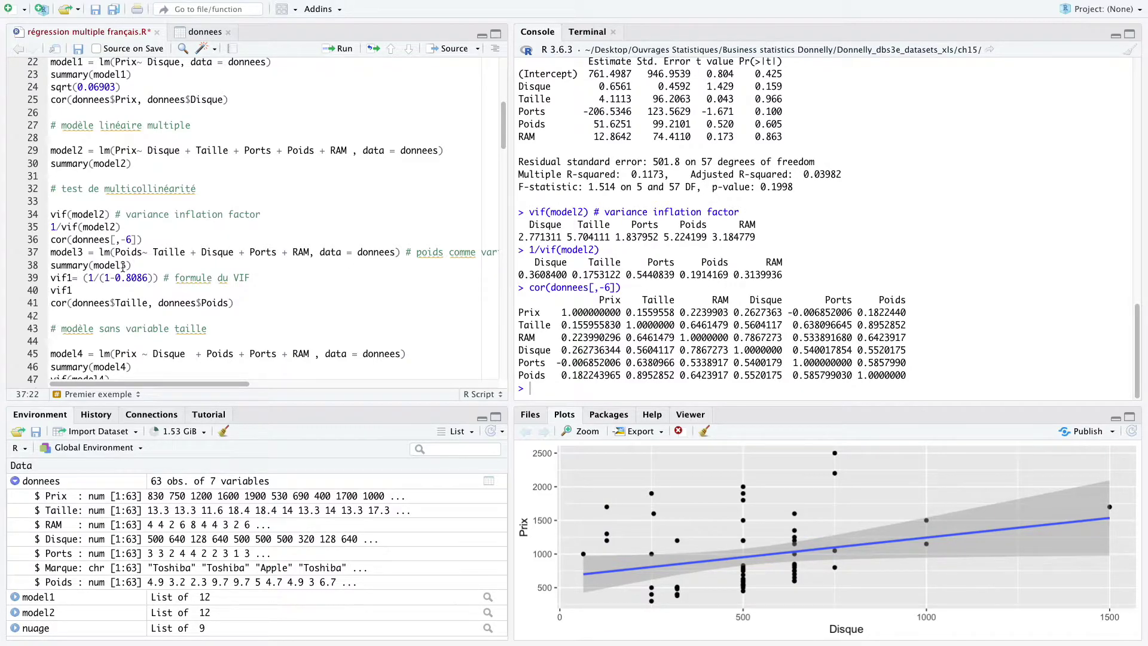
Step: Fit model3 as a regression of Poids on Taille, Disque, Ports and RAM, and output its summary
key("Left")
key("Left")
key("Left")
key("Left")
key("Left")
key("Left")
key("Left")
key("Left")
key("Left")
key("Left")
key("Left")
key("Left")
key("Left")
key("Left")
key("Left")
key("ctrl+Return")
key("ctrl+Return")
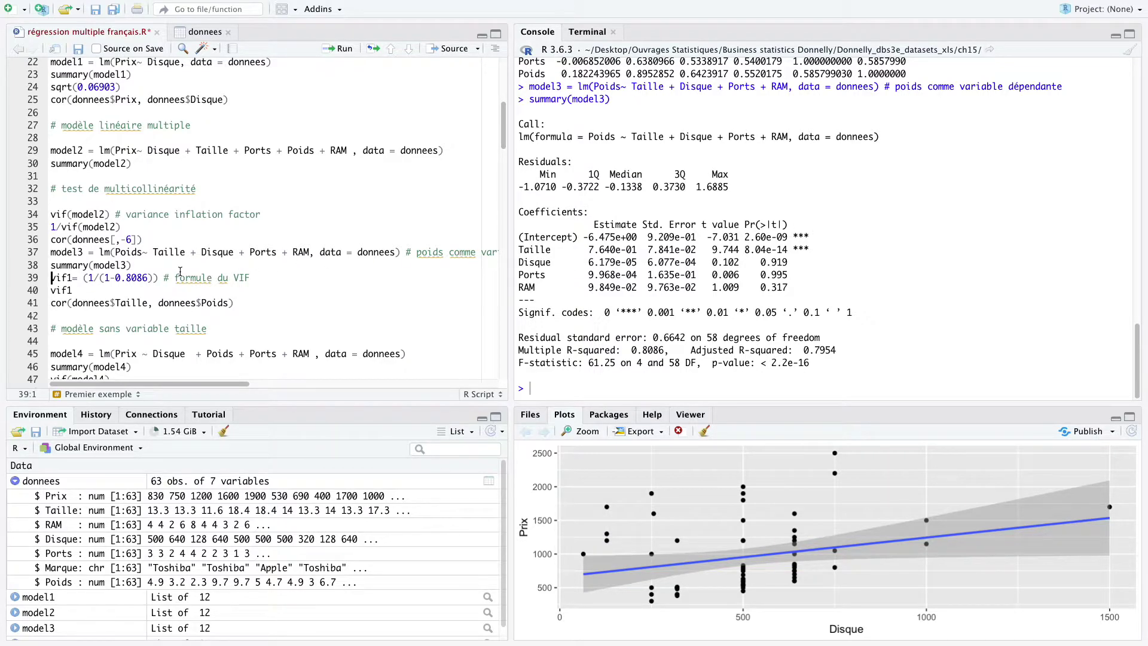
Step: Inspect Taille's p-value and significance code in the model3 summary, along with the multiple R-squared
left_click_drag(828, 253, 794, 249)
left_click(521, 253)
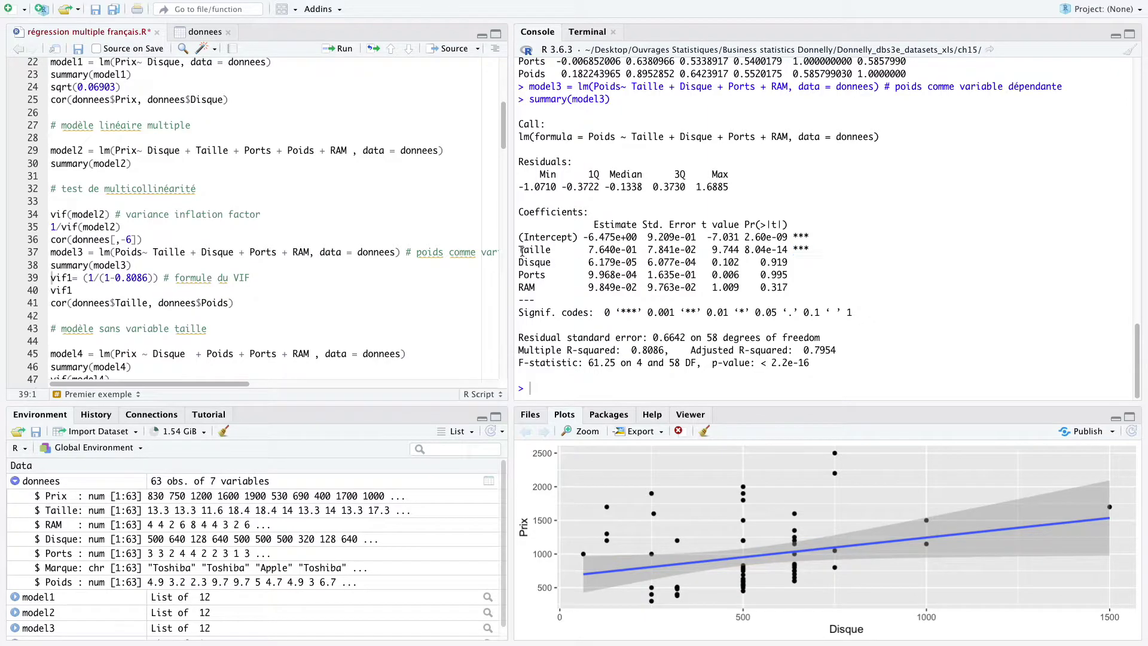
left_click_drag(155, 253, 181, 253)
left_click(132, 253)
left_click_drag(665, 350, 632, 352)
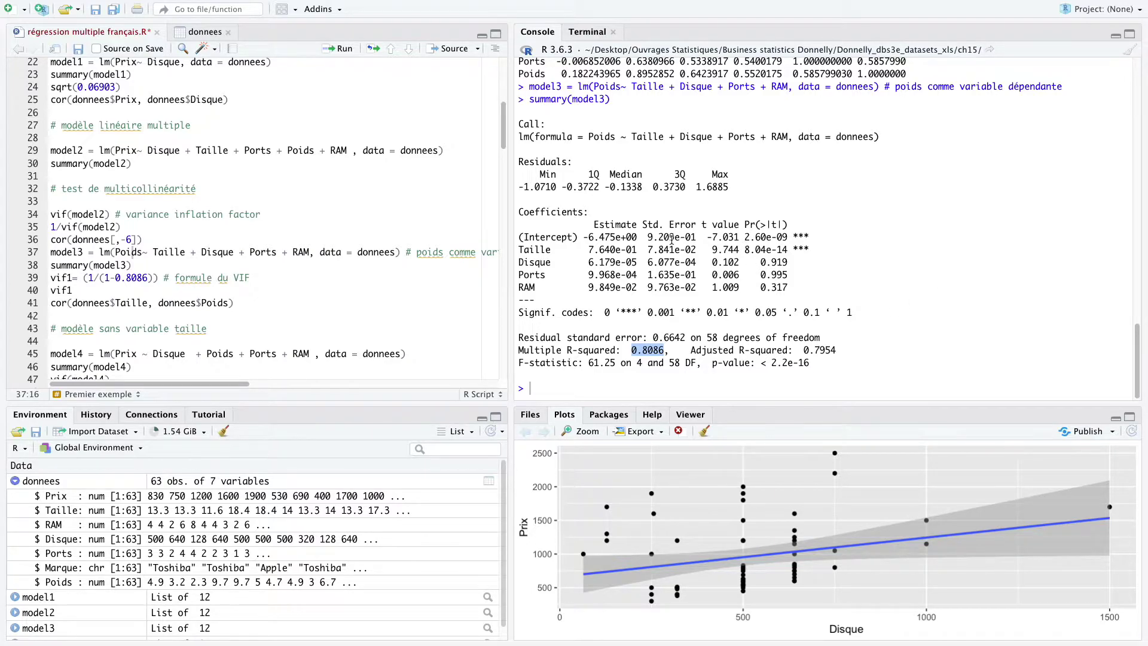
left_click_drag(811, 249, 795, 249)
left_click_drag(744, 250, 780, 250)
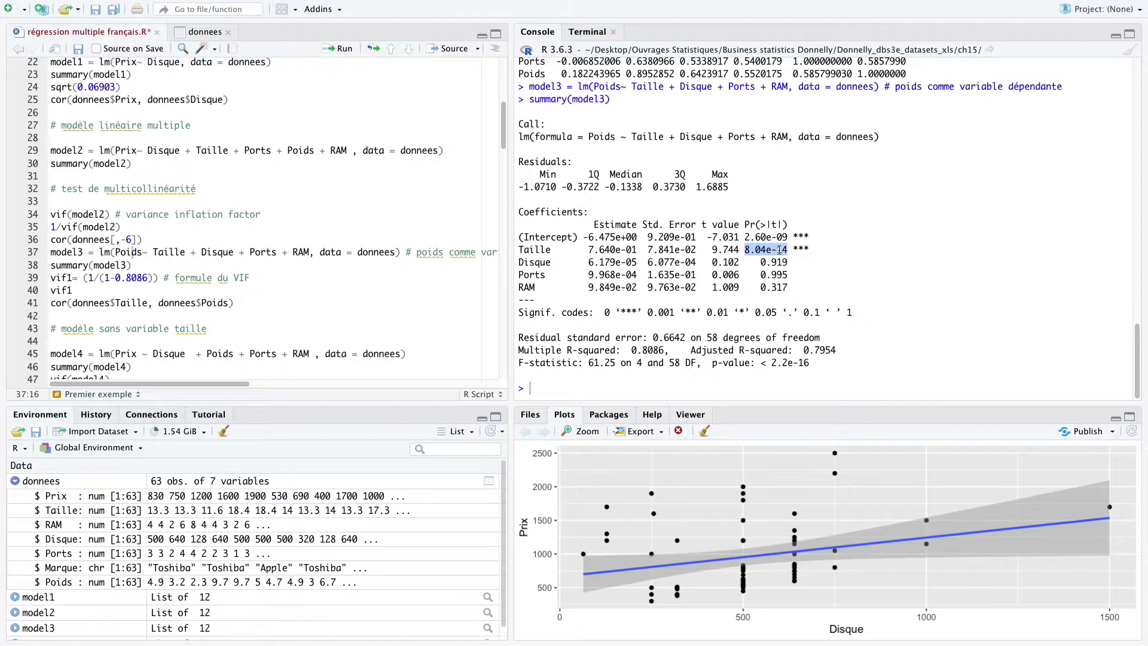
scroll(792, 192, "up", 2)
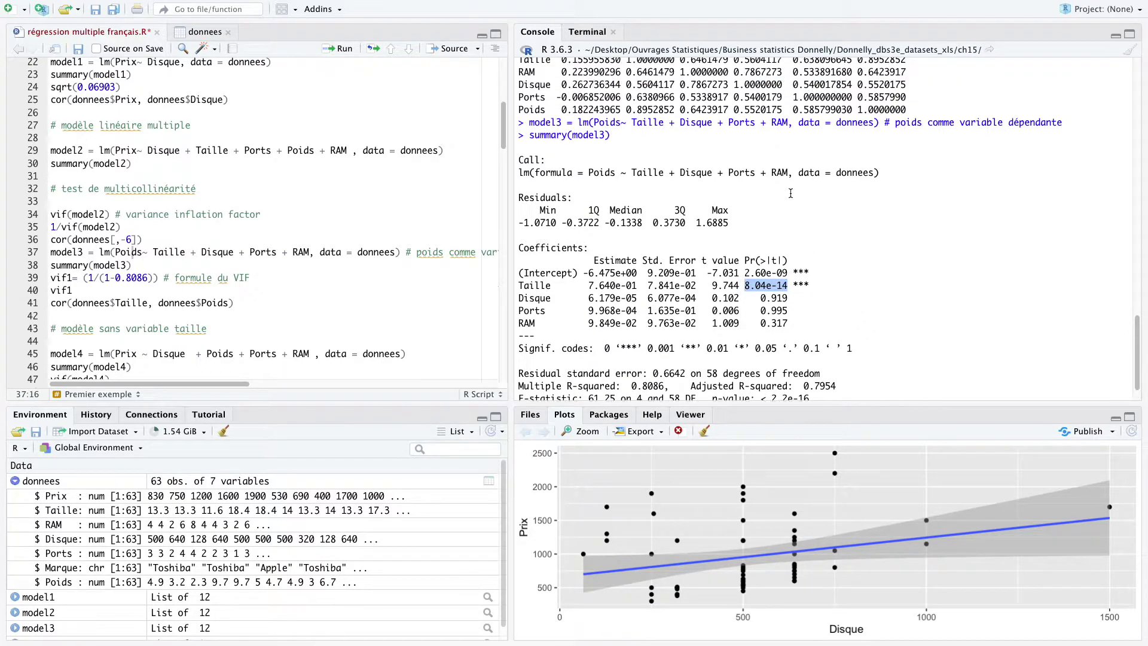
left_click_drag(658, 348, 678, 348)
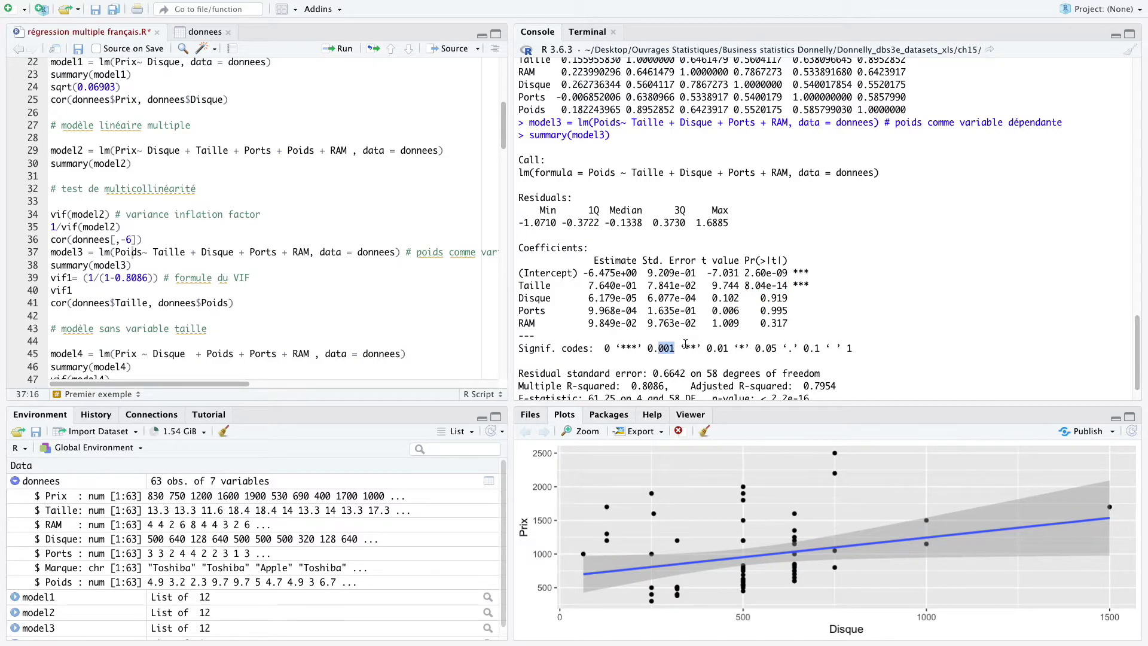
left_click_drag(638, 347, 622, 346)
Step: Check the Poids–Taille correlation in the correlation matrix against model3's multiple R-squared
scroll(877, 263, "up", 3)
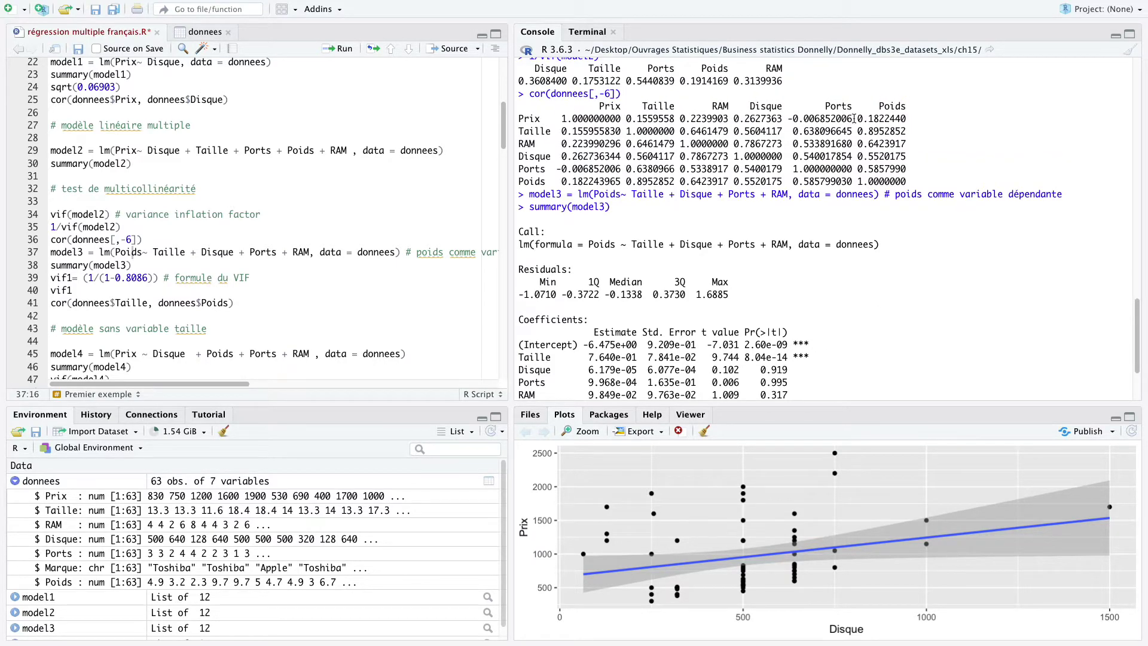
left_click_drag(625, 181, 676, 181)
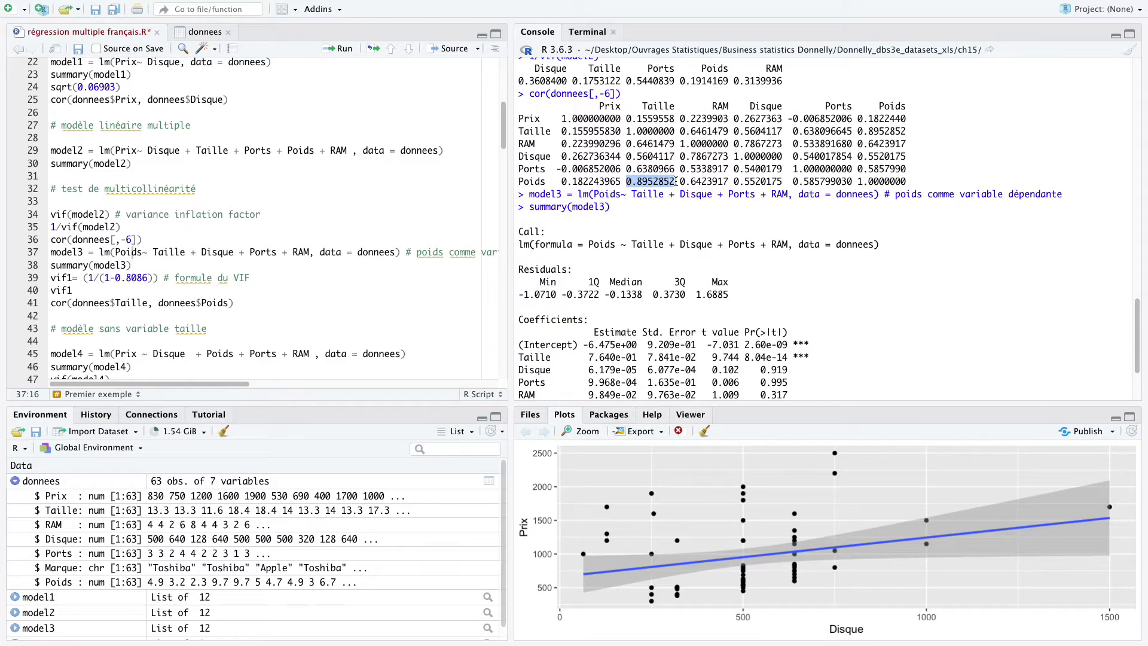
left_click(625, 182)
left_click_drag(625, 182, 649, 181)
scroll(660, 302, "down", 3)
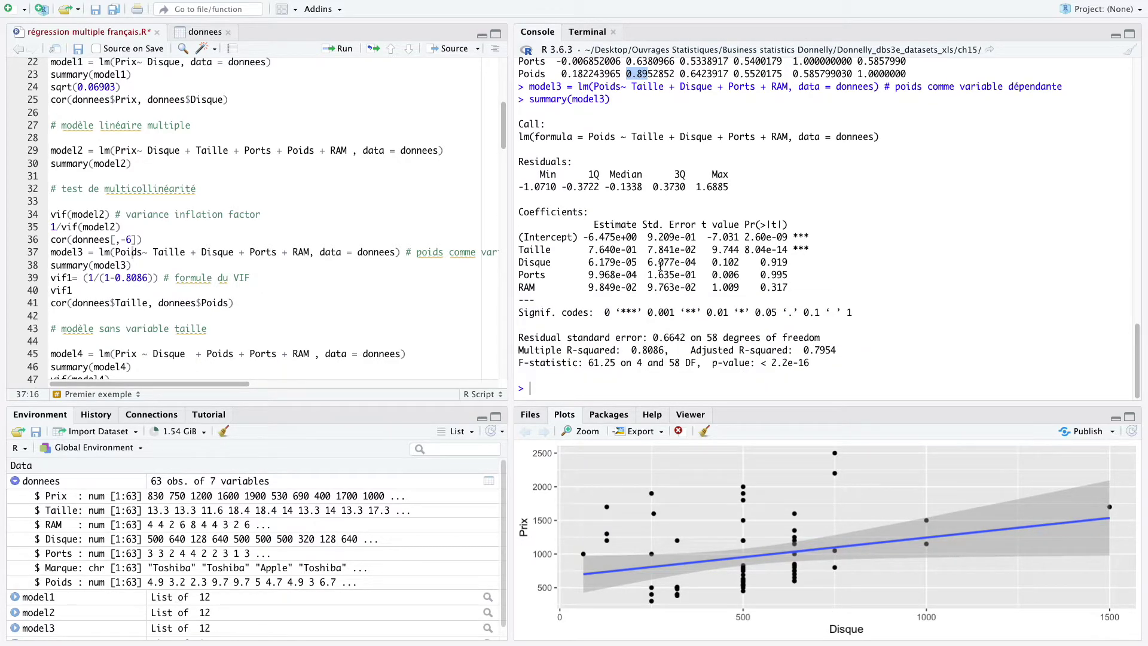
left_click_drag(632, 350, 669, 352)
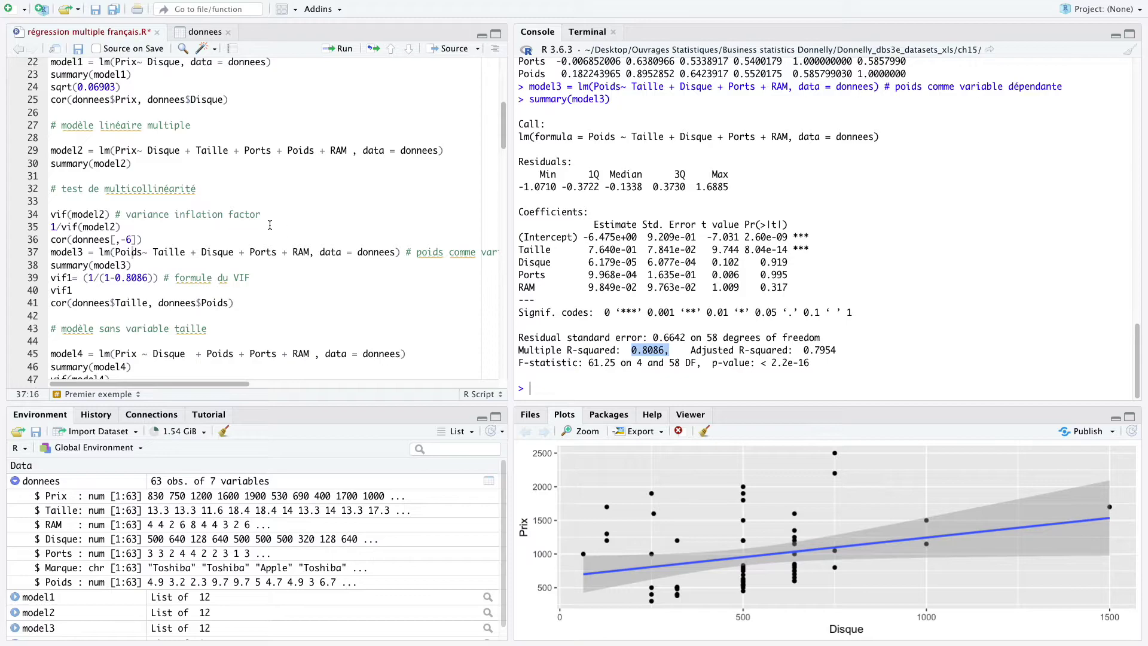
Step: Relate model3's multiple R-squared to the vif1 formula and review the variance inflation factor of Poids in model2
left_click(89, 278)
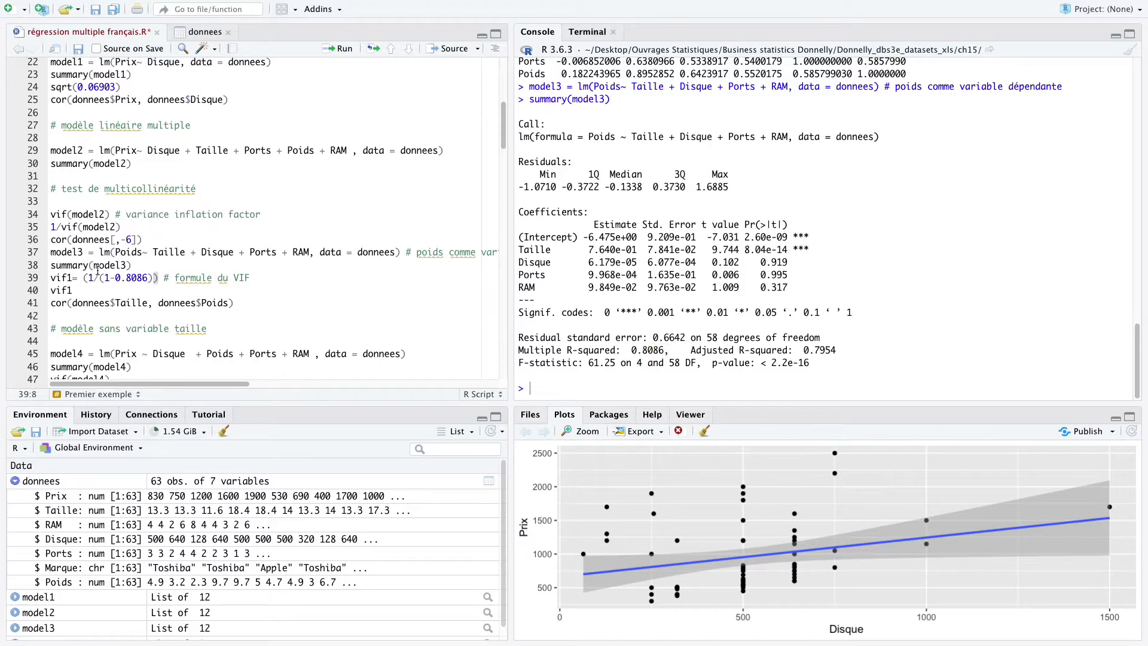
left_click_drag(660, 353, 631, 351)
left_click(126, 252)
triple_click(127, 251)
left_click(126, 252)
left_click(52, 278)
scroll(740, 194, "up", 6)
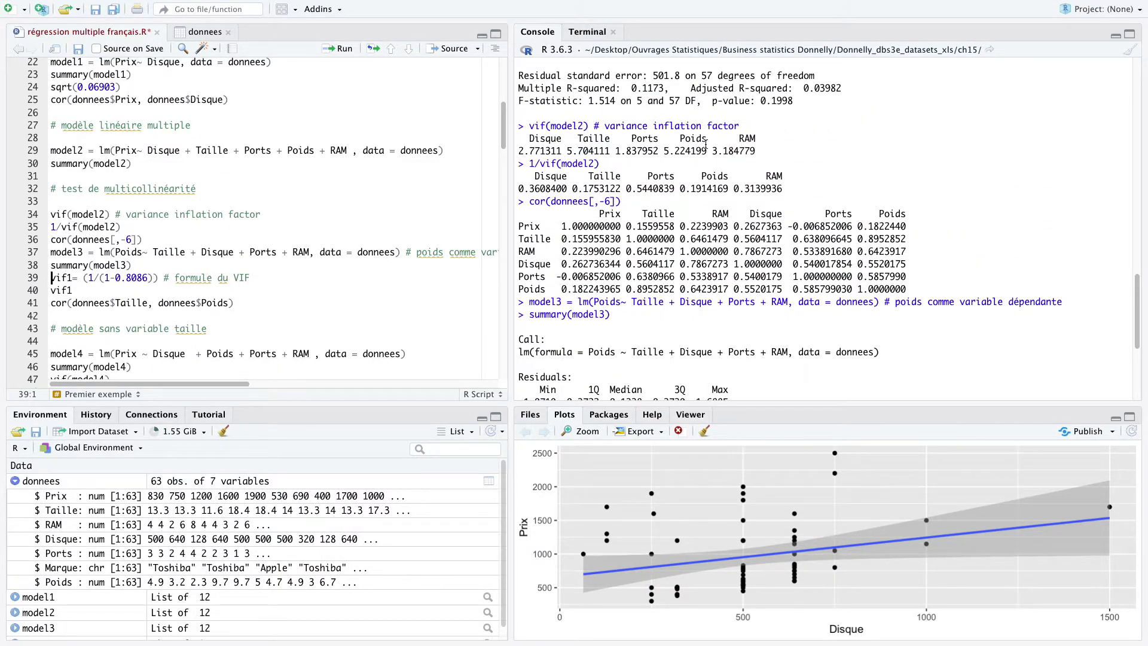
left_click_drag(664, 151, 716, 151)
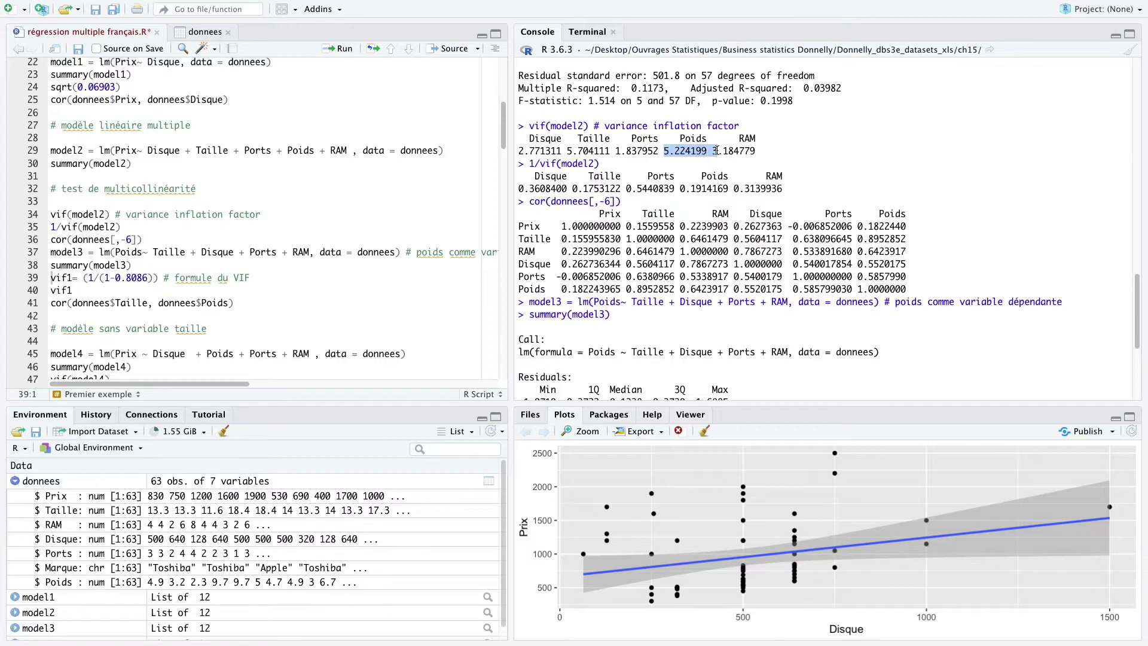
Step: Compute vif1 manually as 1/(1-0.8086) and print its value
left_click(67, 278)
key("ctrl+Return")
key("ctrl+Return")
left_click_drag(579, 375, 553, 375)
left_click(553, 374)
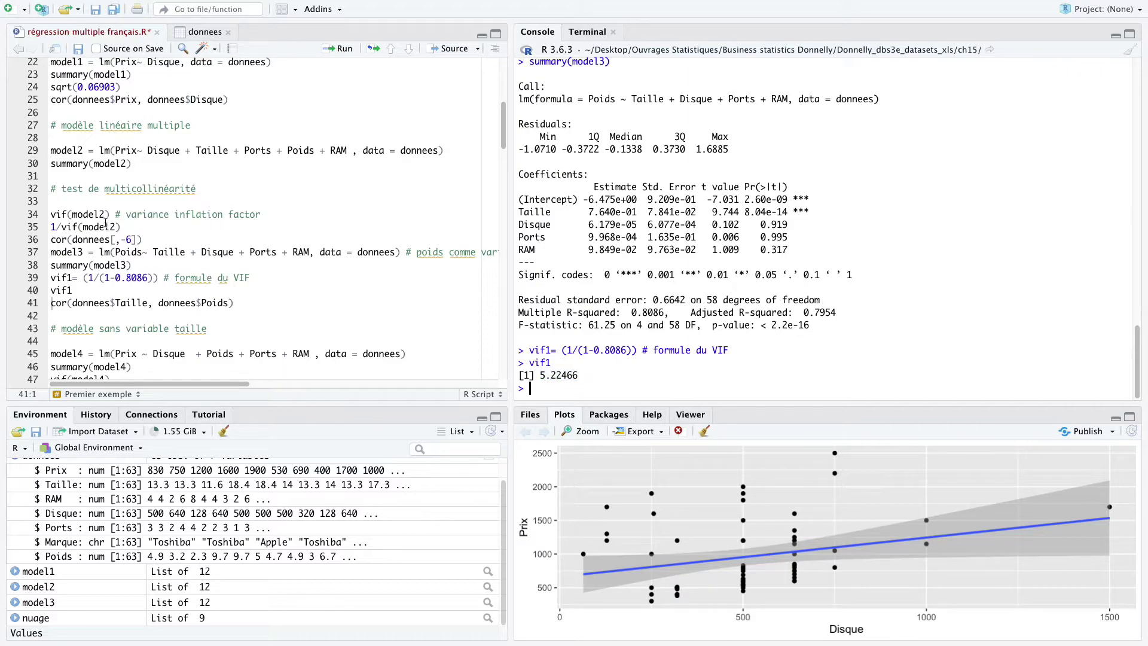
Step: Review the R-squared in the vif1 formula, the predictors of model3, and model2's tolerances and variance inflation factors, especially Poids
left_click_drag(148, 277, 117, 278)
left_click(223, 251)
left_click(289, 251)
scroll(707, 210, "up", 5)
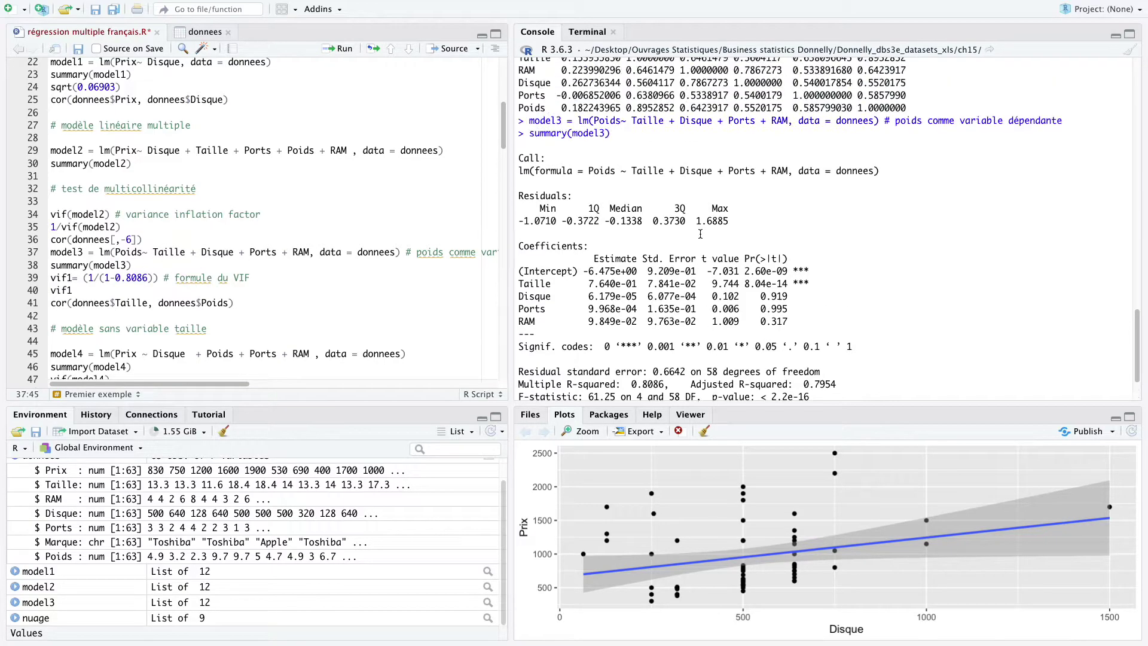
left_click_drag(782, 151, 526, 140)
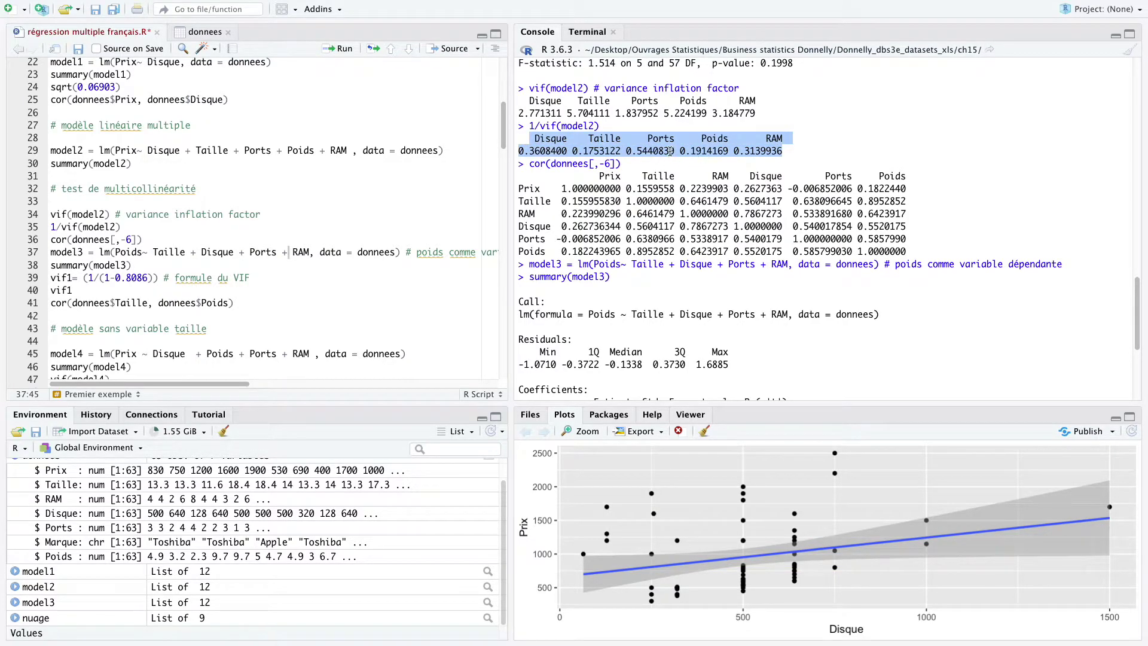
scroll(664, 167, "up", 1)
scroll(663, 168, "down", 1)
left_click_drag(759, 113, 519, 113)
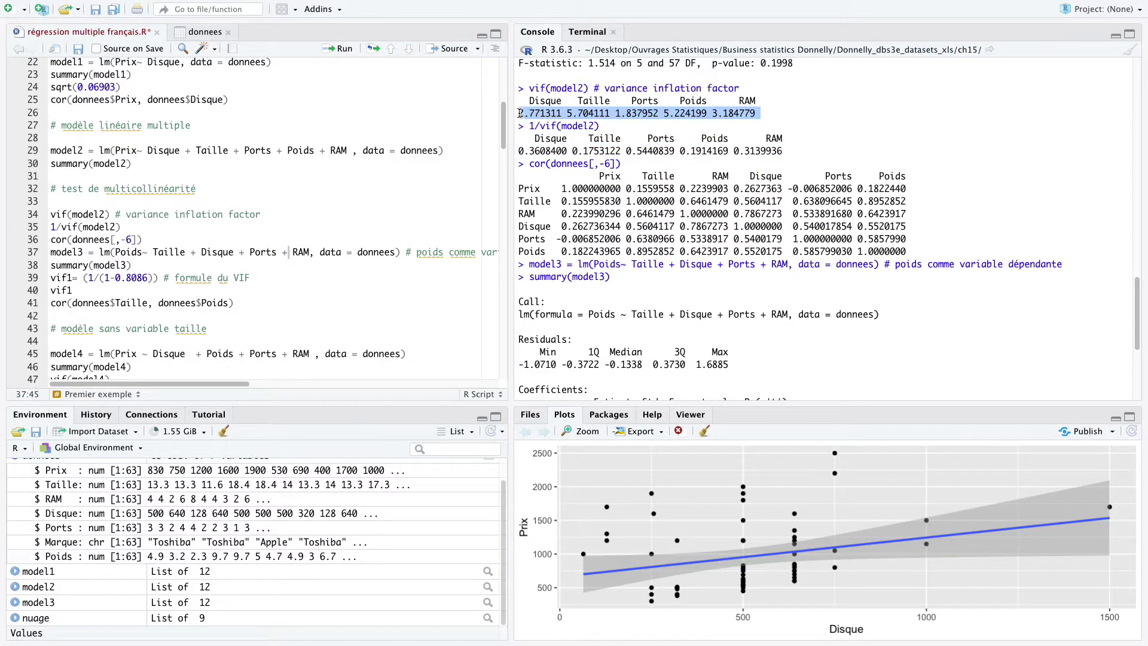
left_click_drag(664, 113, 717, 113)
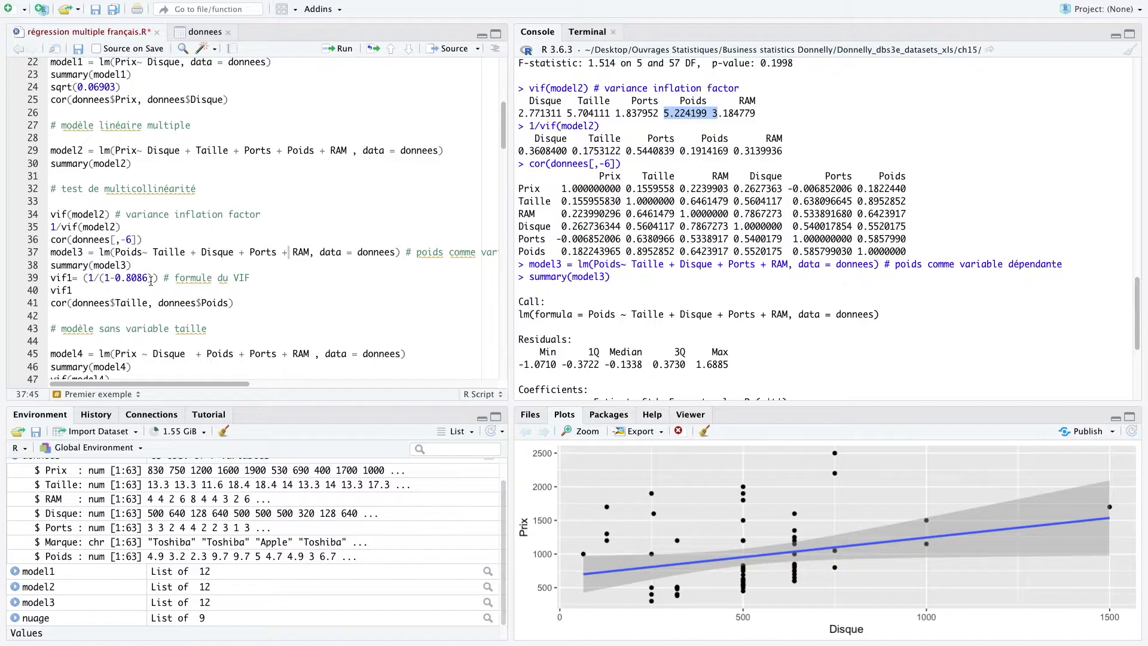
Step: Compute the correlation between donnees$Taille and donnees$Poids
left_click(106, 287)
scroll(66, 296, "down", 2)
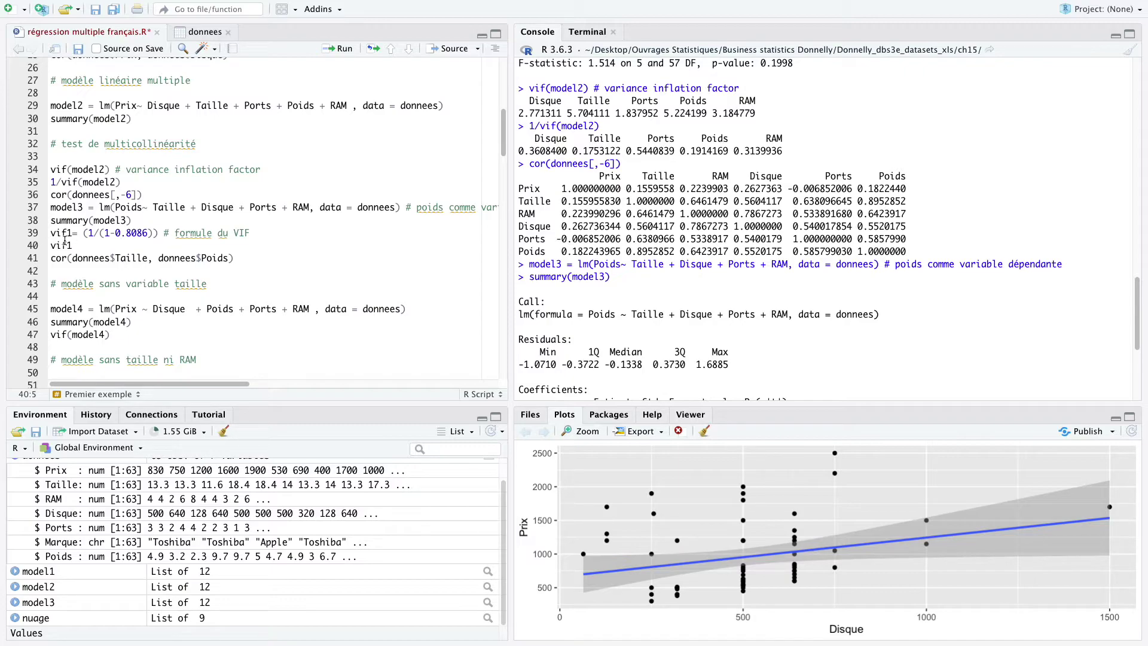
left_click(69, 259)
key("ctrl+Return")
left_click_drag(579, 377, 540, 376)
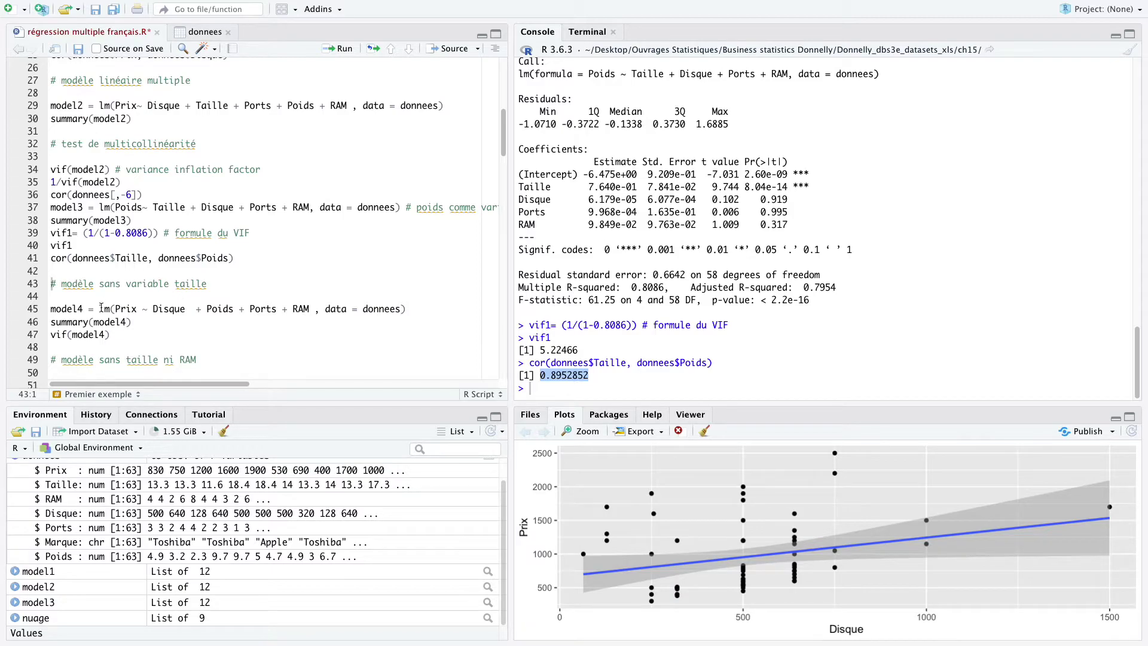
Step: Fit model4 without Taille, regressing Prix on Disque, Poids, Ports and RAM, and output its summary
left_click(72, 284)
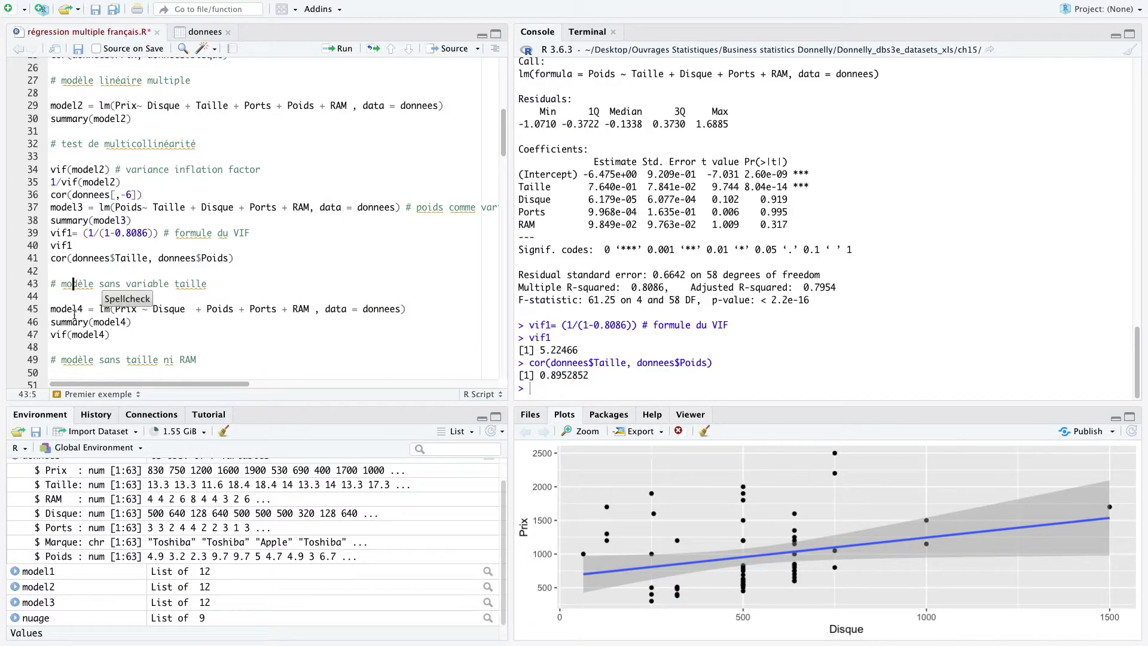
scroll(73, 314, "down", 3)
left_click(143, 239)
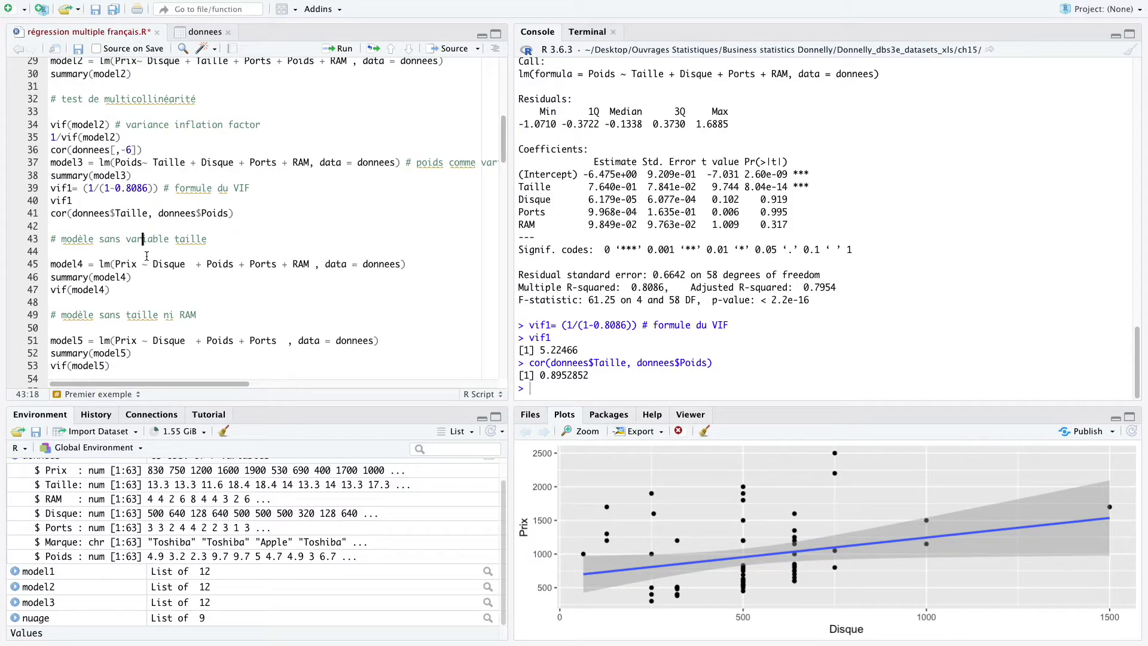
left_click(68, 264)
key("ctrl+Return")
key("ctrl+Return")
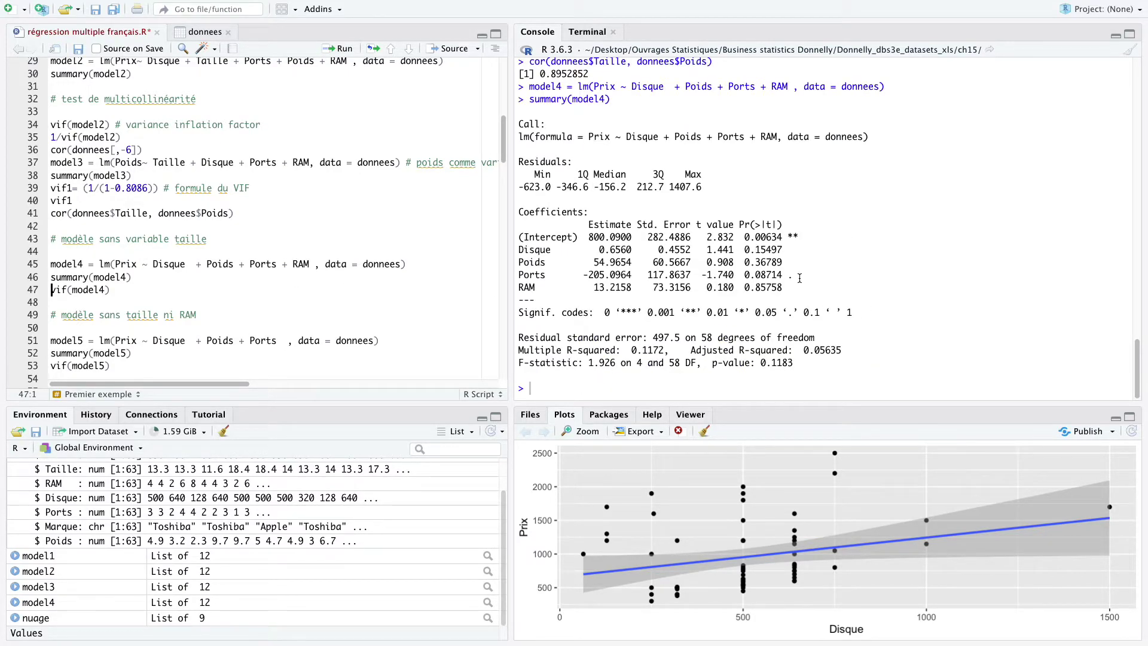
Step: Examine the model4 summary: the significance of Ports and RAM, the multiple R-squared and the overall p-value
left_click_drag(799, 278, 692, 277)
left_click_drag(667, 351, 628, 352)
left_click_drag(794, 362, 703, 362)
left_click(798, 278)
left_click_drag(518, 275, 556, 275)
left_click(556, 275)
mouse_move(783, 311)
left_mouse_down()
mouse_move(819, 310)
mouse_move(788, 314)
left_mouse_up()
left_click(581, 275)
mouse_move(781, 312)
left_mouse_down()
mouse_move(740, 312)
mouse_move(777, 309)
left_mouse_up()
left_click(149, 317)
left_click_drag(786, 287, 746, 289)
Step: Go back to the earlier model2 output and check the variance inflation factor of RAM
scroll(728, 282, "up", 5)
scroll(729, 261, "up", 8)
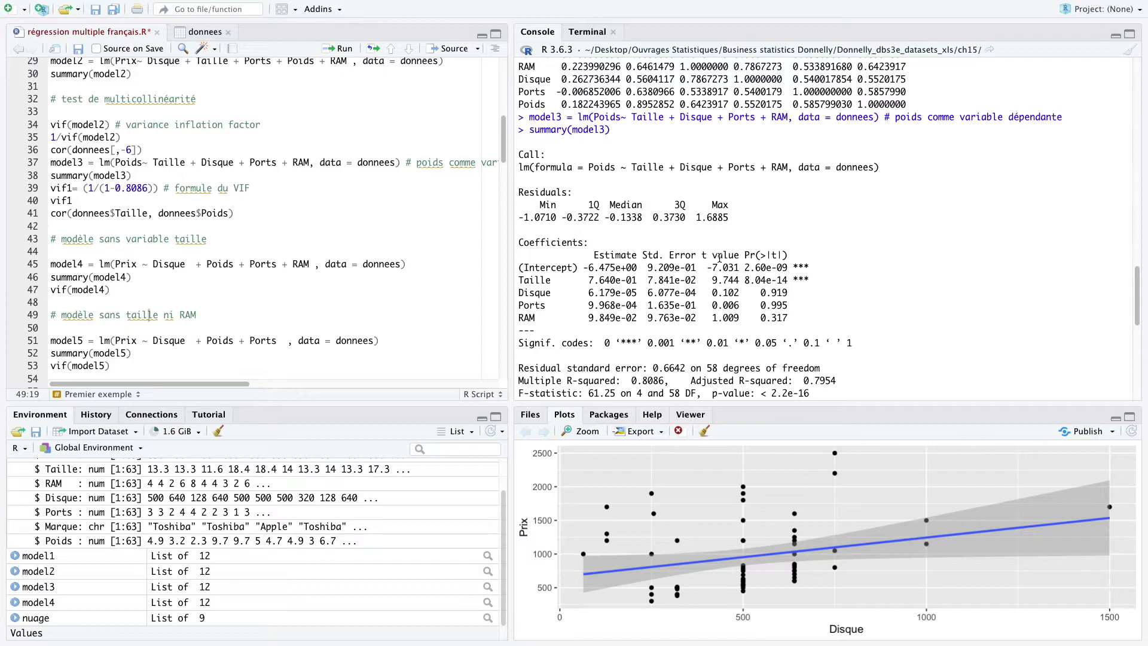
scroll(719, 257, "up", 6)
left_click_drag(755, 147, 713, 145)
left_click(713, 146)
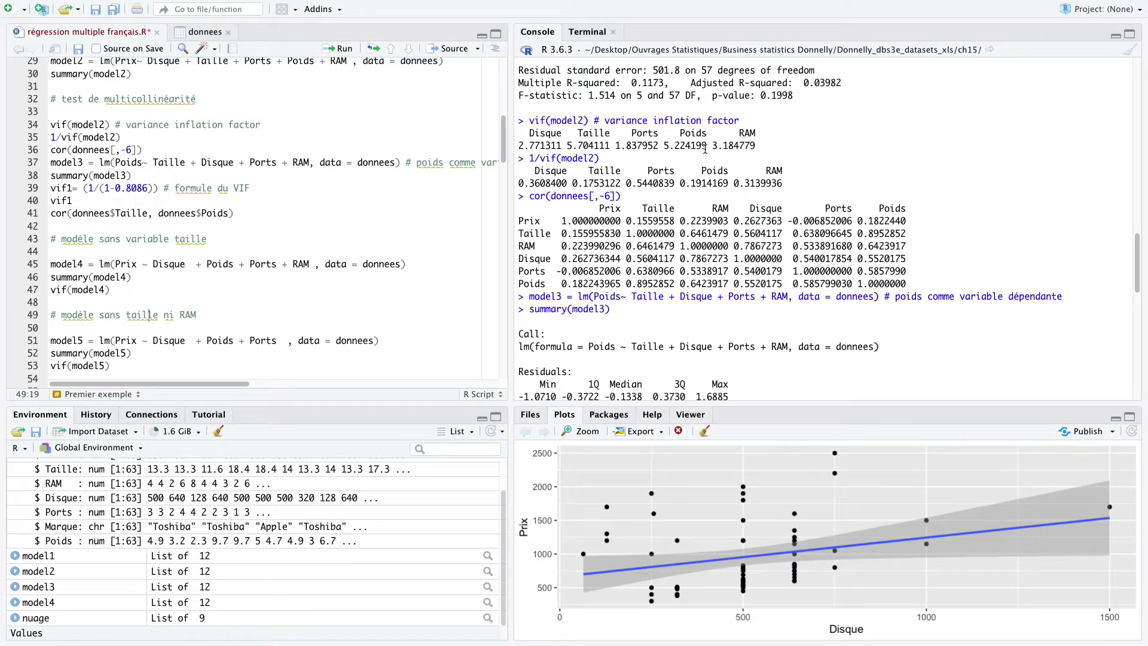
Step: Fit model5 as Prix on Disque, Poids and Ports, output its summary, and inspect Disque's significance and the multiple R-squared
scroll(145, 329, "down", 2)
left_click(88, 295)
key("ctrl+Return")
key("ctrl+Return")
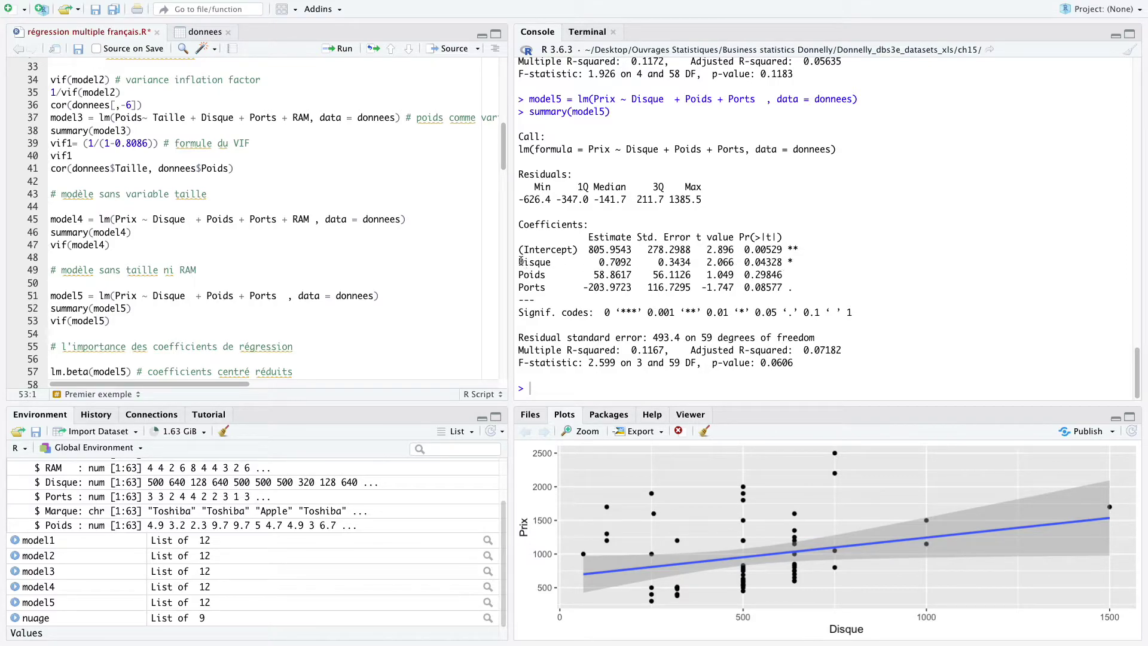
left_click_drag(519, 261, 551, 263)
left_click_drag(801, 263, 792, 263)
left_click_drag(665, 351, 633, 351)
Step: Compute the variance inflation factors of model5 and inspect the values of its three predictors
left_click(126, 295)
scroll(82, 301, "down", 1)
left_click(85, 274)
key("ctrl+Return")
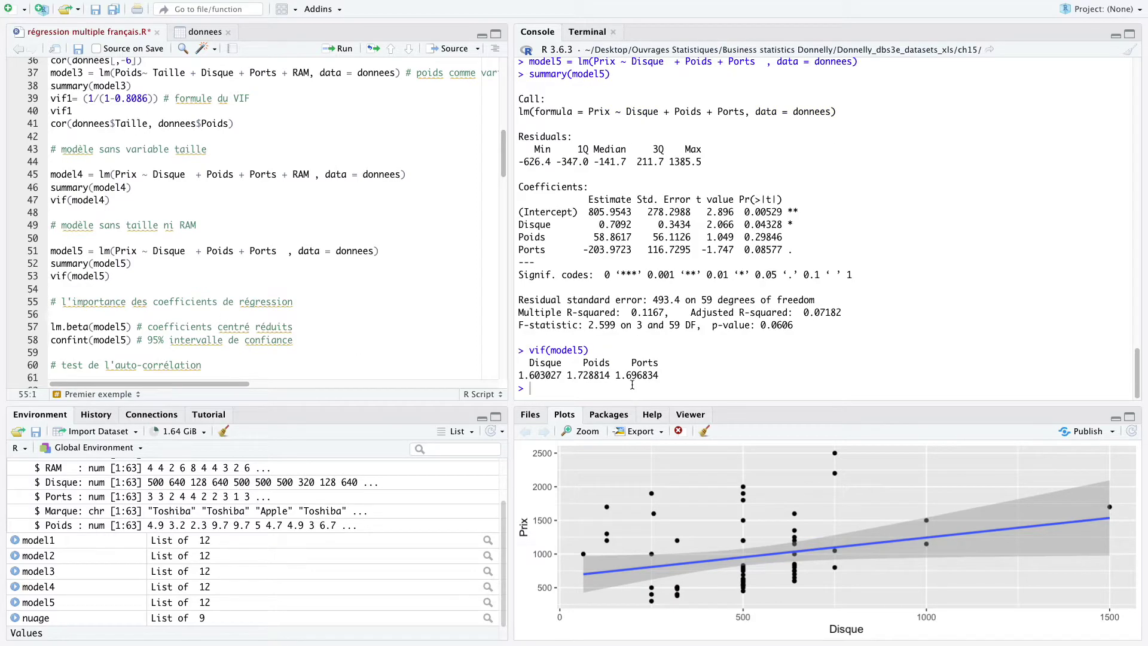
left_click_drag(661, 374, 519, 375)
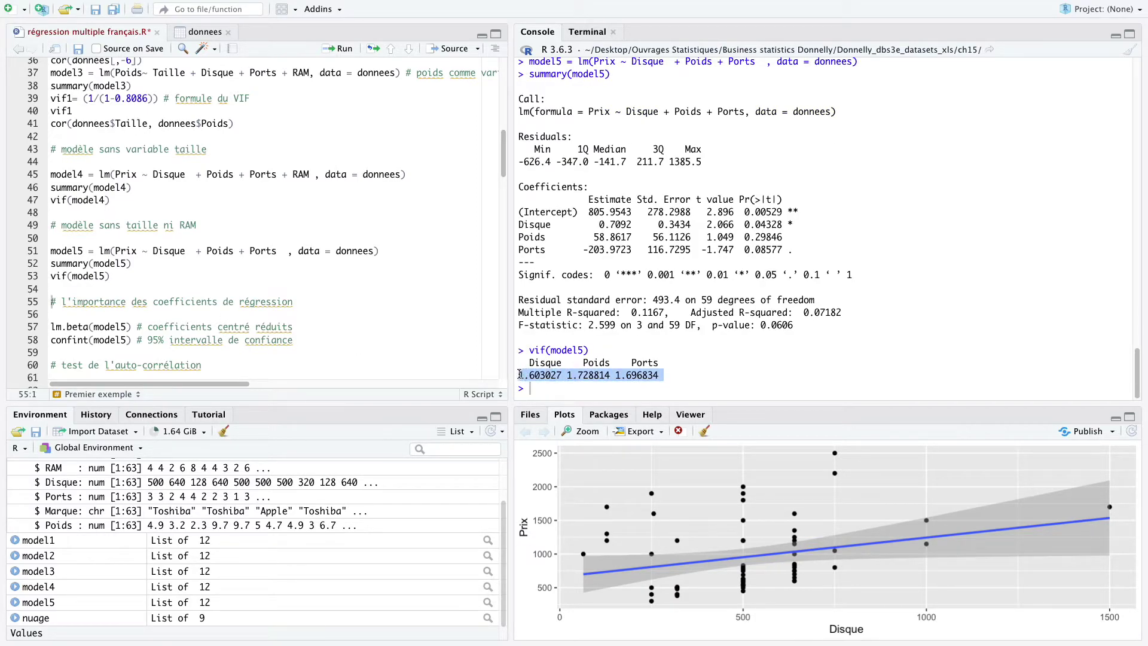
left_click(519, 375)
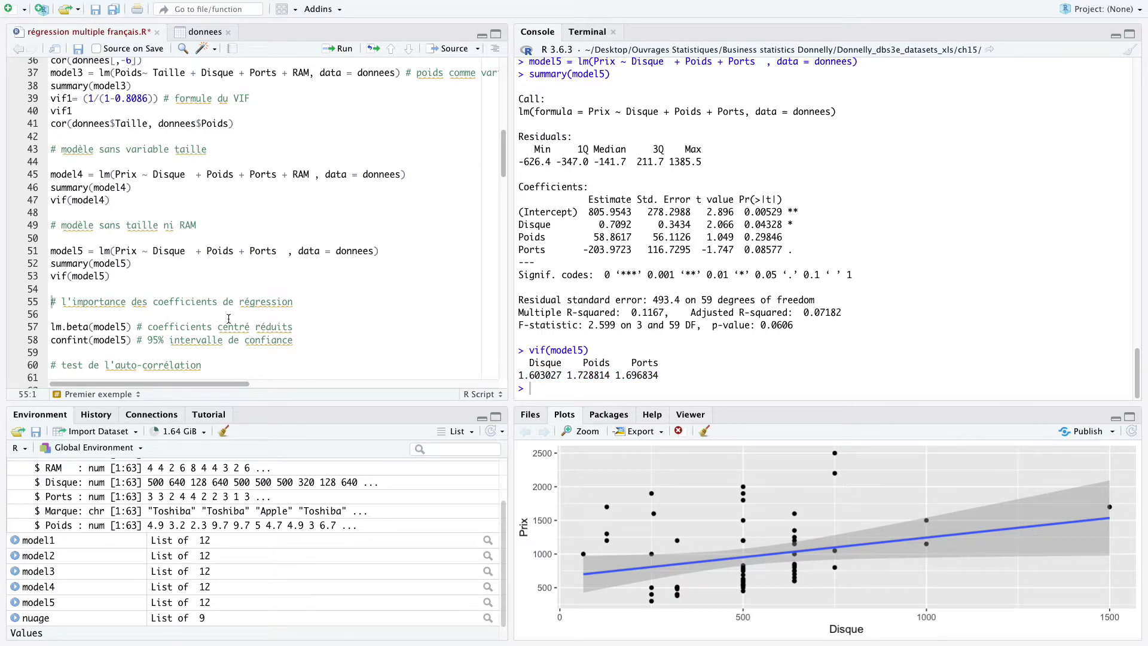
Step: Check which package loaded at the start of the script supplies lm.beta, and return to the lm.beta(model5) line
scroll(122, 333, "down", 2)
left_click(90, 281)
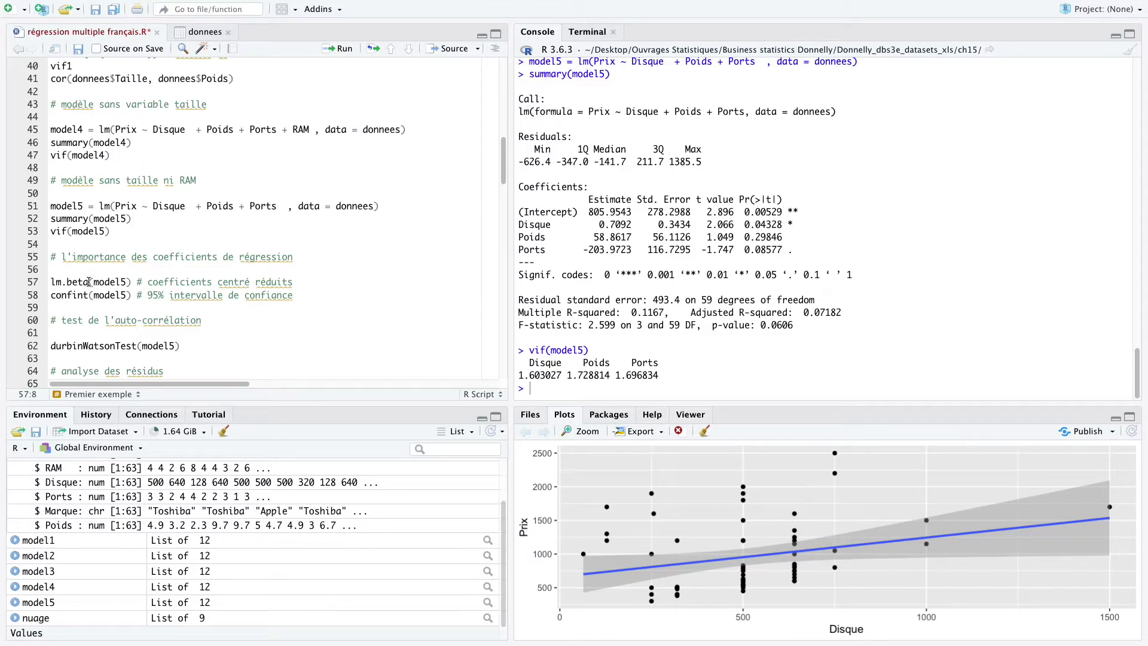
scroll(89, 275, "up", 10)
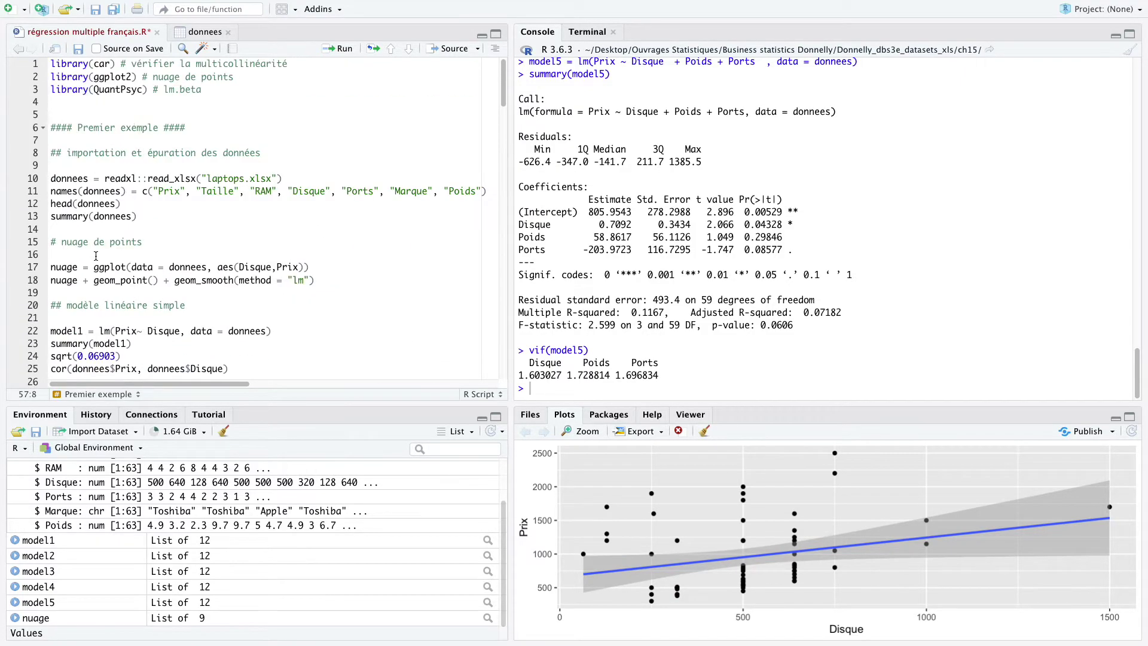
left_click_drag(93, 89, 131, 90)
left_click(133, 90)
scroll(103, 323, "down", 10)
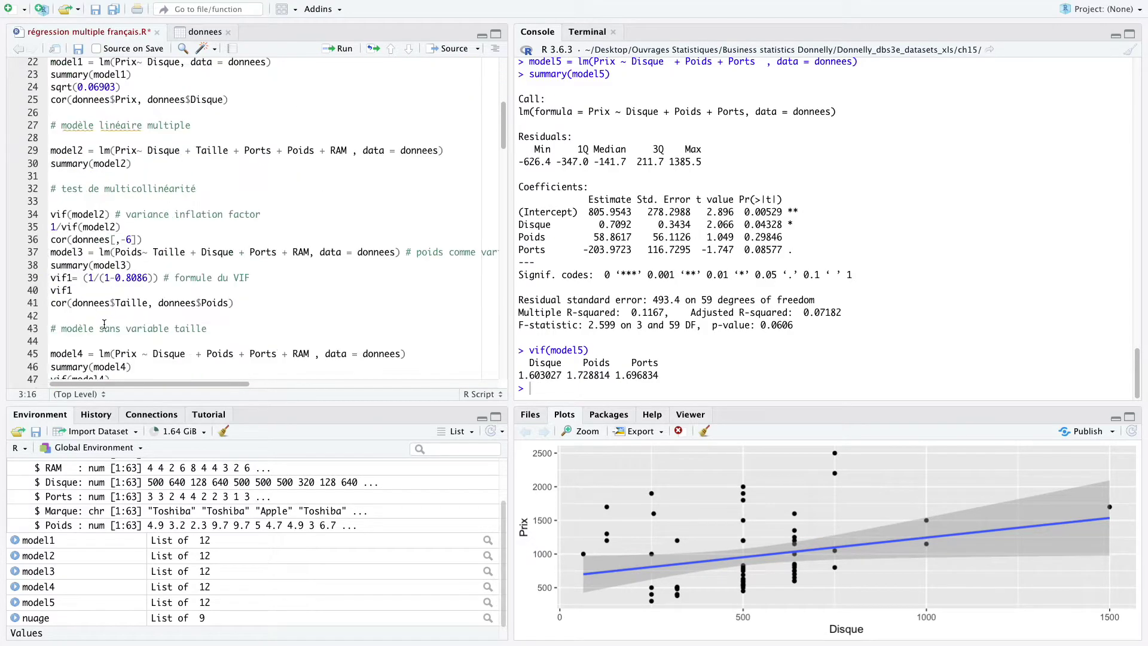
scroll(104, 323, "down", 3)
left_click(78, 281)
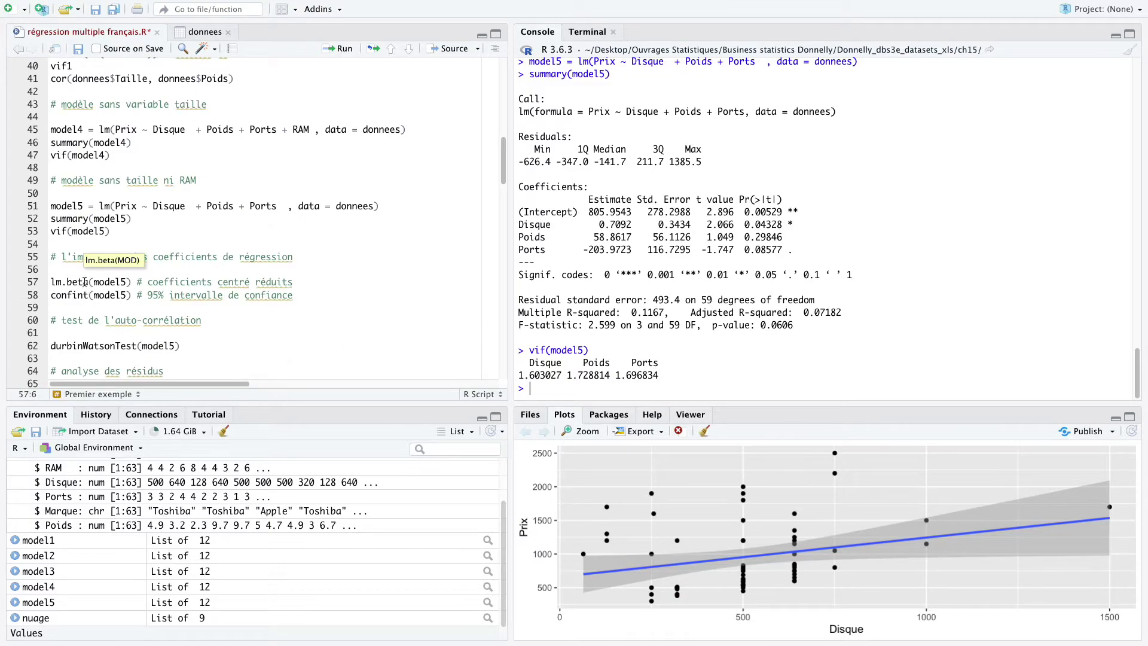
Step: Examine the model5 coefficient estimates of Ports, Poids and Disque, along with Disque's p-value
mouse_move(632, 249)
left_mouse_down()
mouse_move(585, 249)
mouse_move(624, 225)
mouse_move(601, 234)
mouse_move(635, 249)
left_mouse_up()
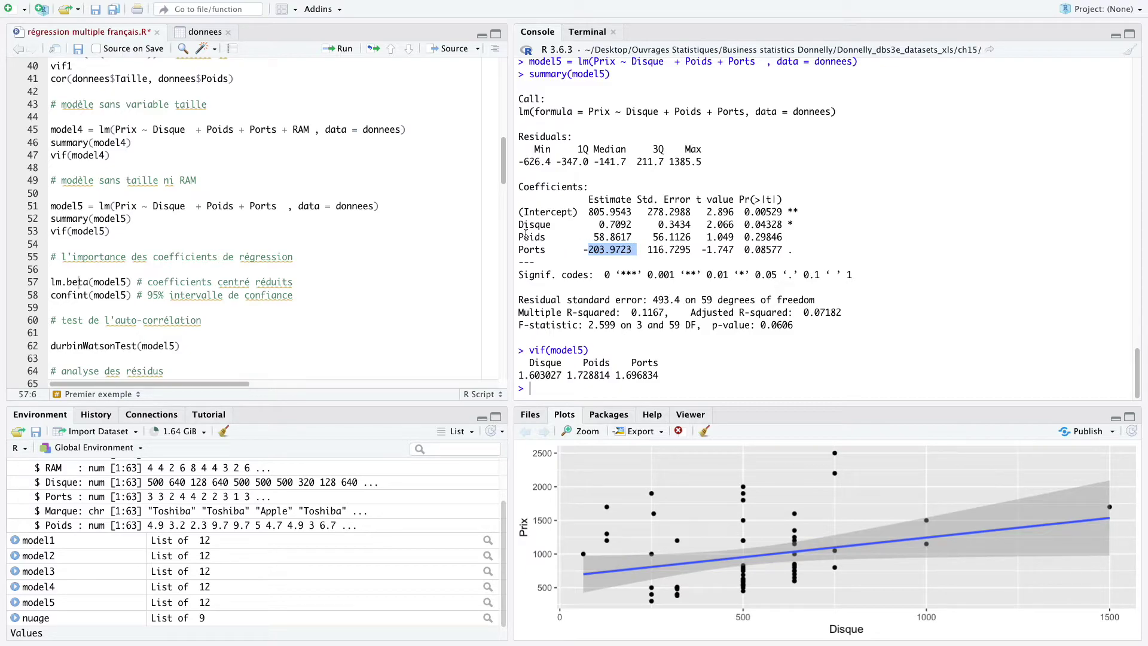
left_click(579, 250)
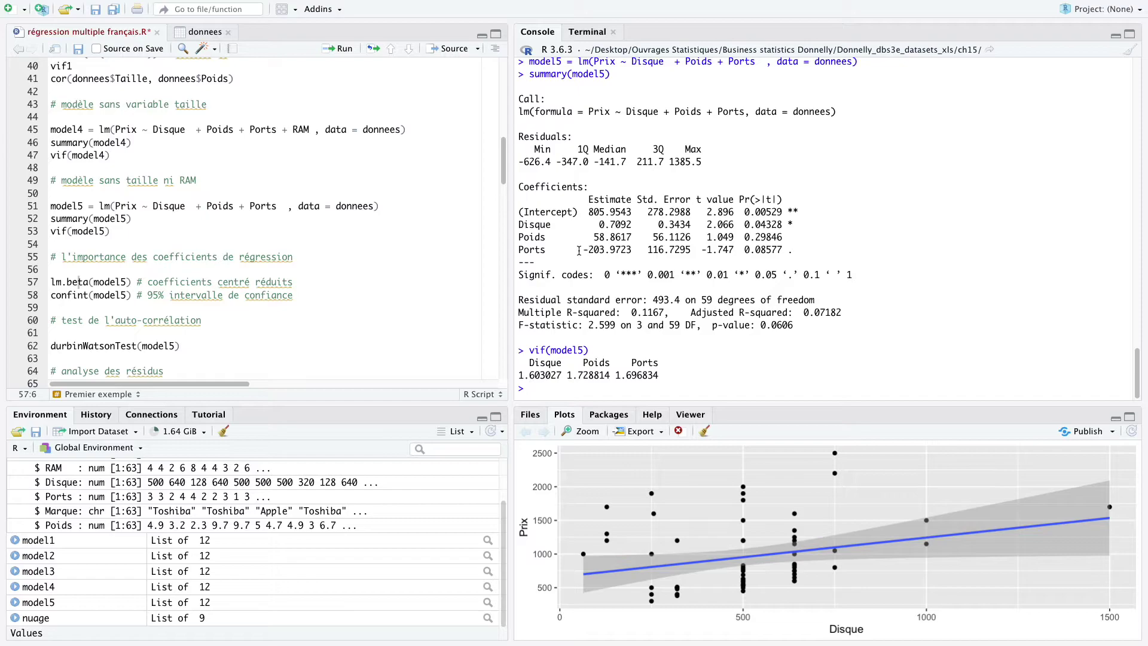
mouse_move(581, 250)
left_mouse_down()
mouse_move(619, 251)
mouse_move(602, 250)
left_mouse_up()
left_click(603, 250)
left_click(587, 235)
left_click_drag(536, 223, 611, 237)
left_click(529, 237)
left_click(90, 282)
left_click_drag(788, 225, 734, 226)
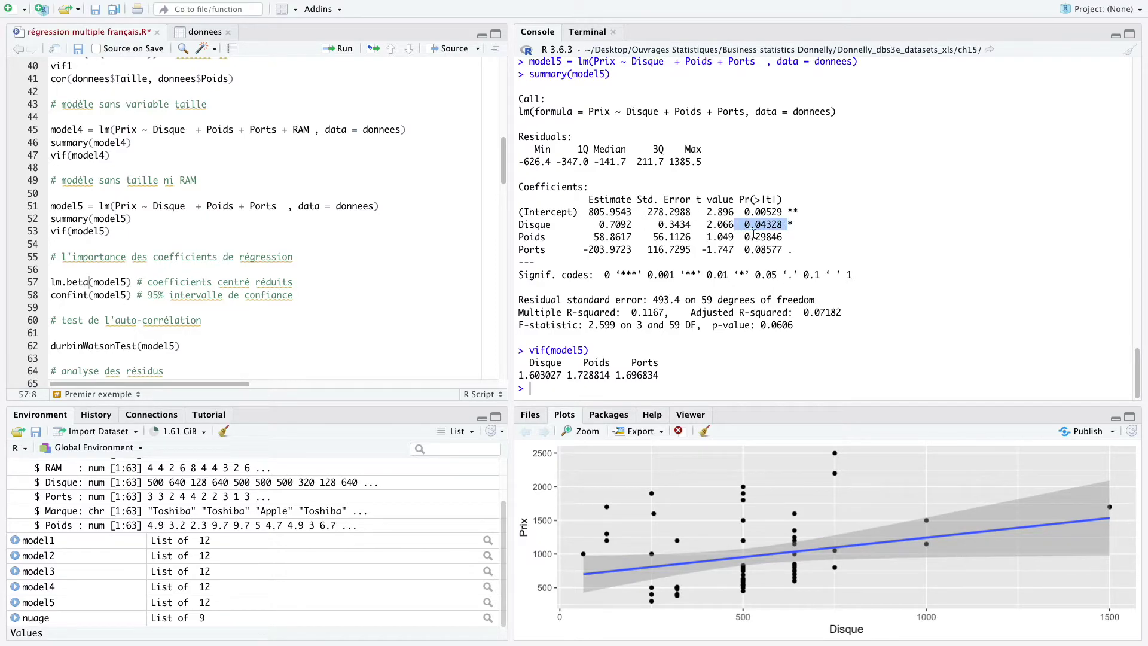
left_click(786, 228)
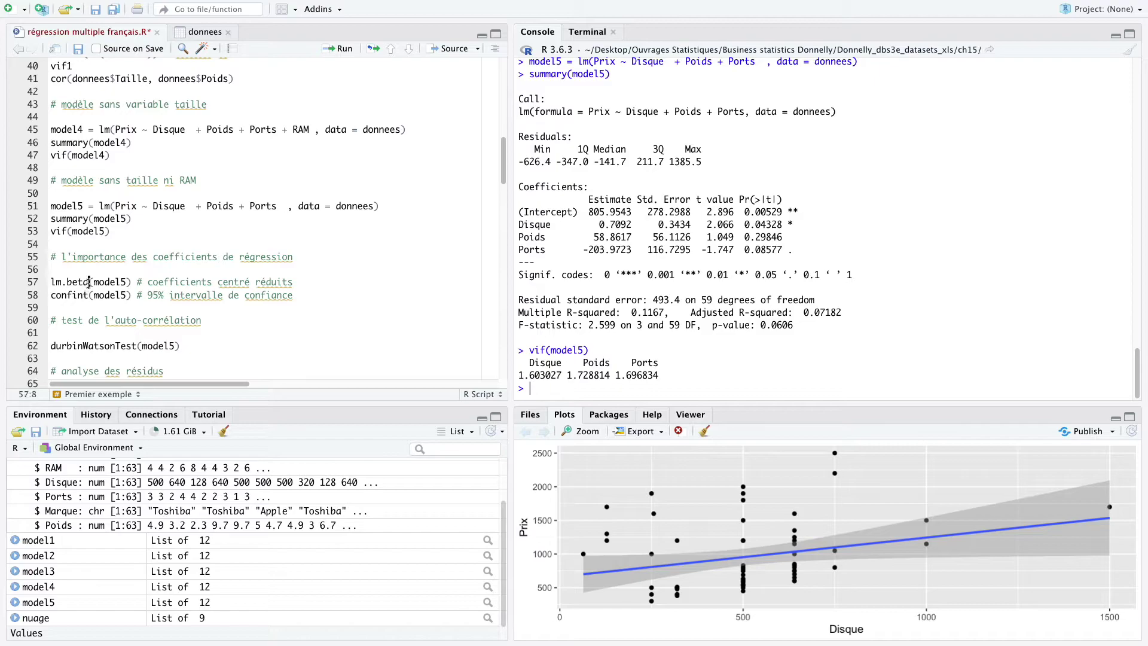
Step: Compute the standardized coefficients of model5 with lm.beta and compare the values of Disque, Poids and Ports
key("ctrl+Return")
mouse_move(575, 373)
left_mouse_down()
mouse_move(524, 375)
mouse_move(570, 372)
left_mouse_up()
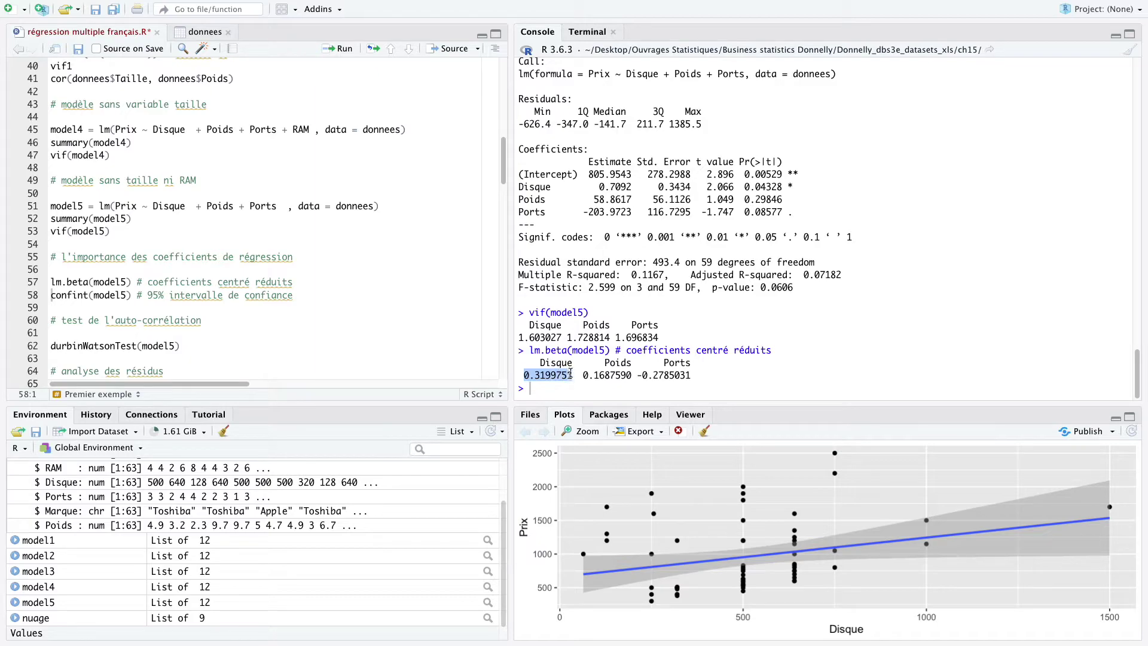
left_click_drag(571, 373, 525, 375)
left_click(526, 376)
left_click_drag(638, 375, 675, 375)
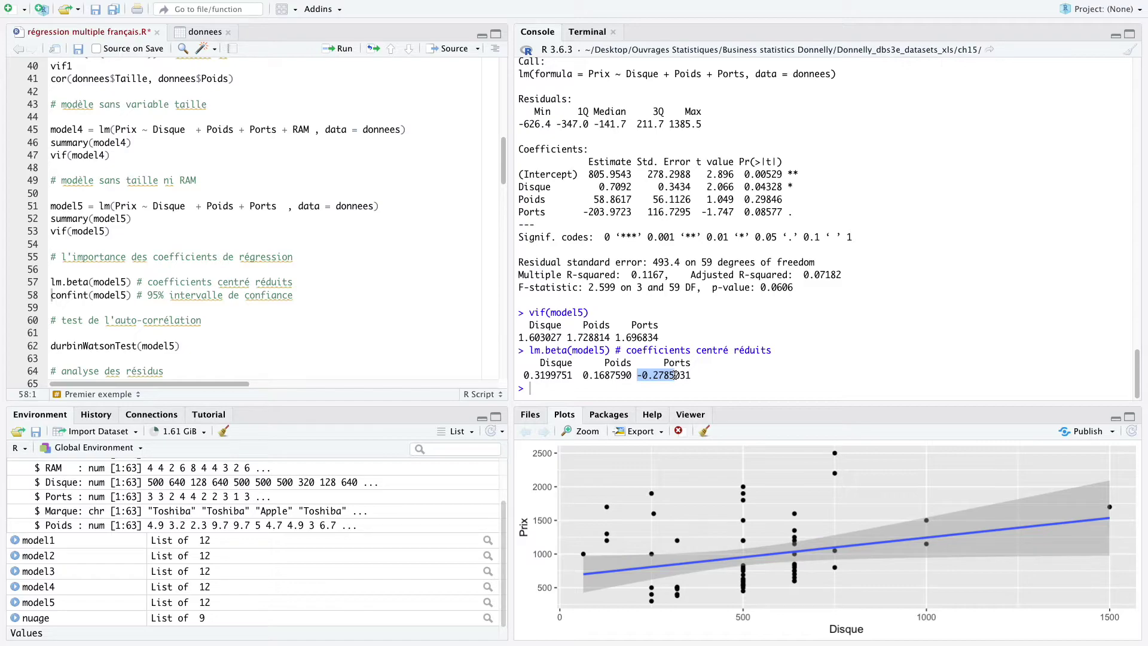
left_click(591, 379)
left_click_drag(583, 377, 613, 377)
left_click(597, 377)
left_click_drag(539, 362, 570, 375)
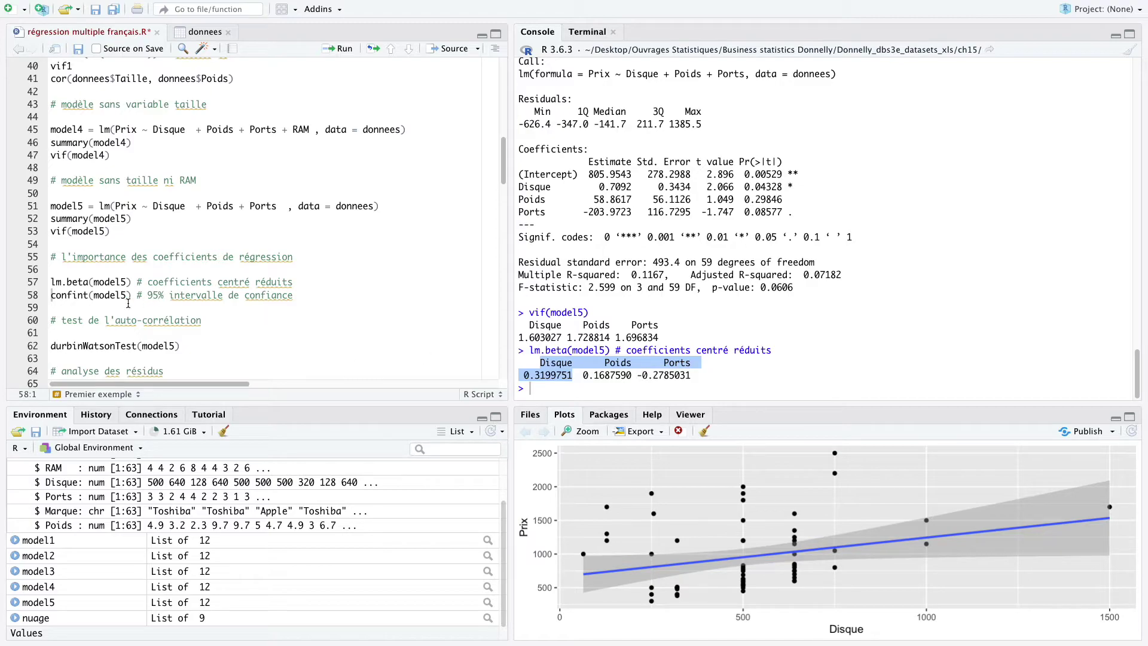
Step: Review Disque's row in the model5 summary and compute the 95% confidence intervals of the model5 coefficients with confint
left_click(73, 295)
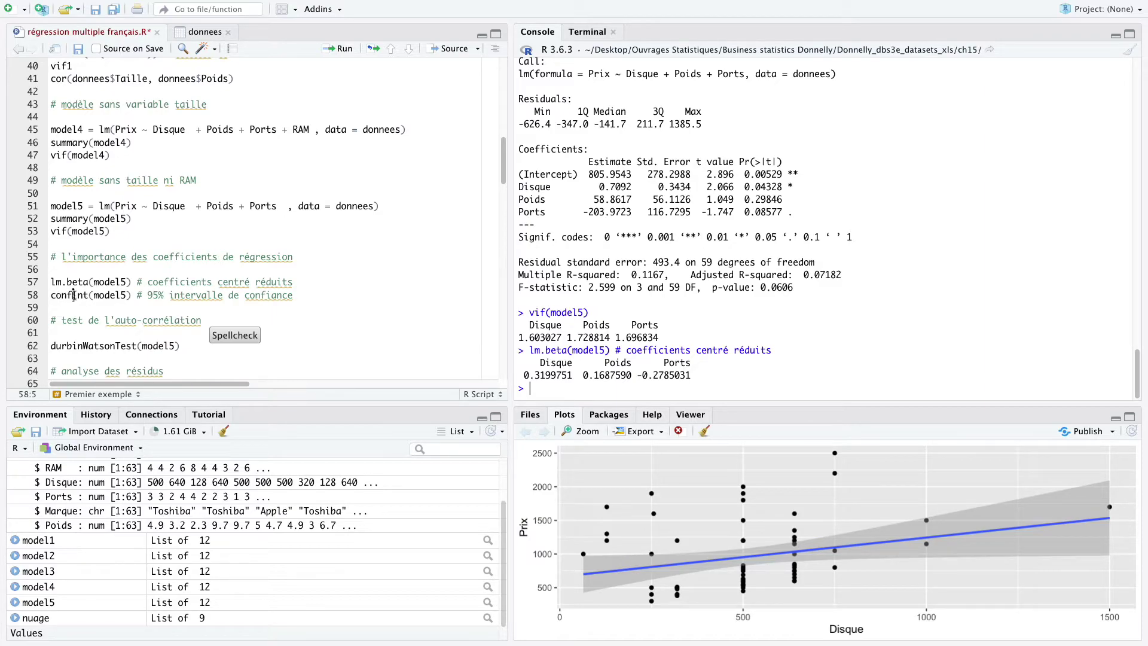
left_click_drag(88, 294, 52, 294)
left_click(51, 295)
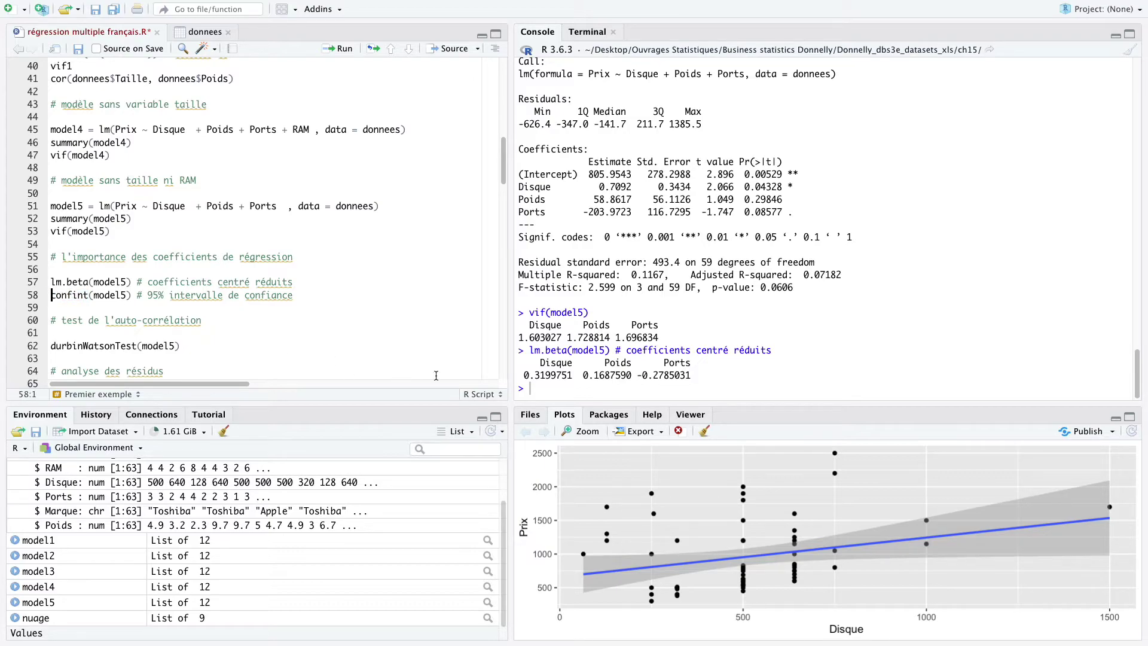
left_click_drag(532, 369, 664, 369)
left_click_drag(795, 186, 556, 187)
left_click_drag(747, 187, 782, 185)
left_click_drag(519, 186, 554, 187)
left_click(554, 187)
key("ctrl+Return")
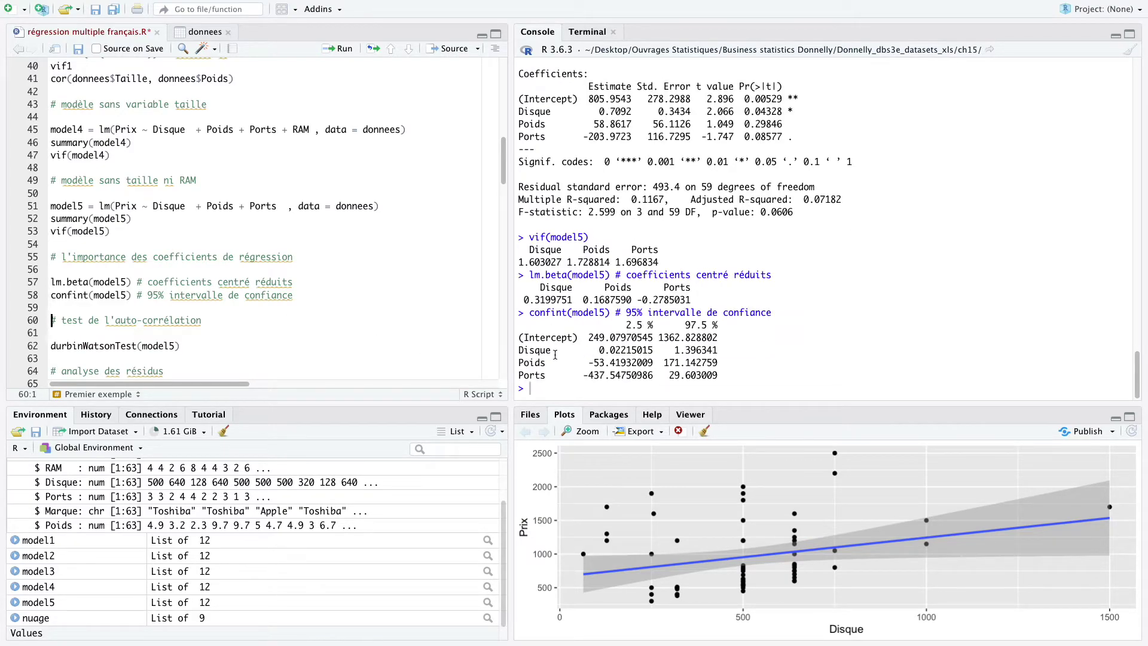
Step: Compare the confidence intervals of Disque, Poids and Ports with their estimates in the model5 summary
left_click_drag(578, 349, 695, 351)
left_click(676, 351)
left_click_drag(599, 111, 633, 114)
left_click(655, 350)
left_click_drag(599, 349, 693, 350)
left_click_drag(593, 124, 604, 125)
left_click(591, 364)
left_click_drag(591, 364, 676, 362)
left_click_drag(572, 136, 615, 137)
left_click_drag(583, 375, 691, 376)
left_click_drag(536, 362, 541, 375)
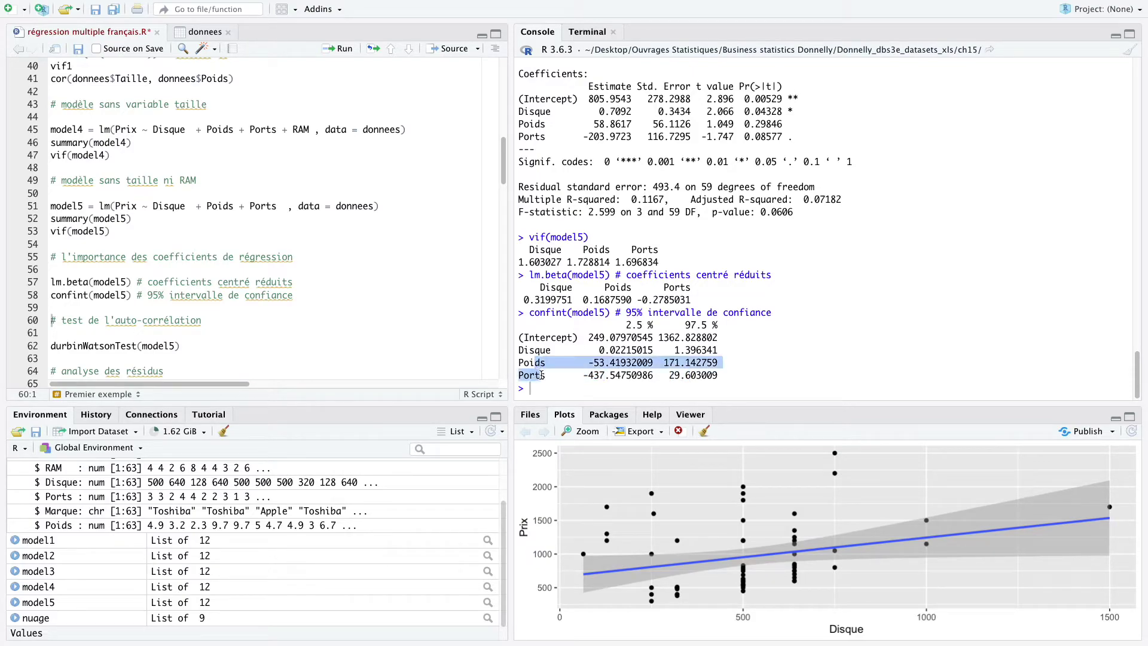
left_click(541, 375)
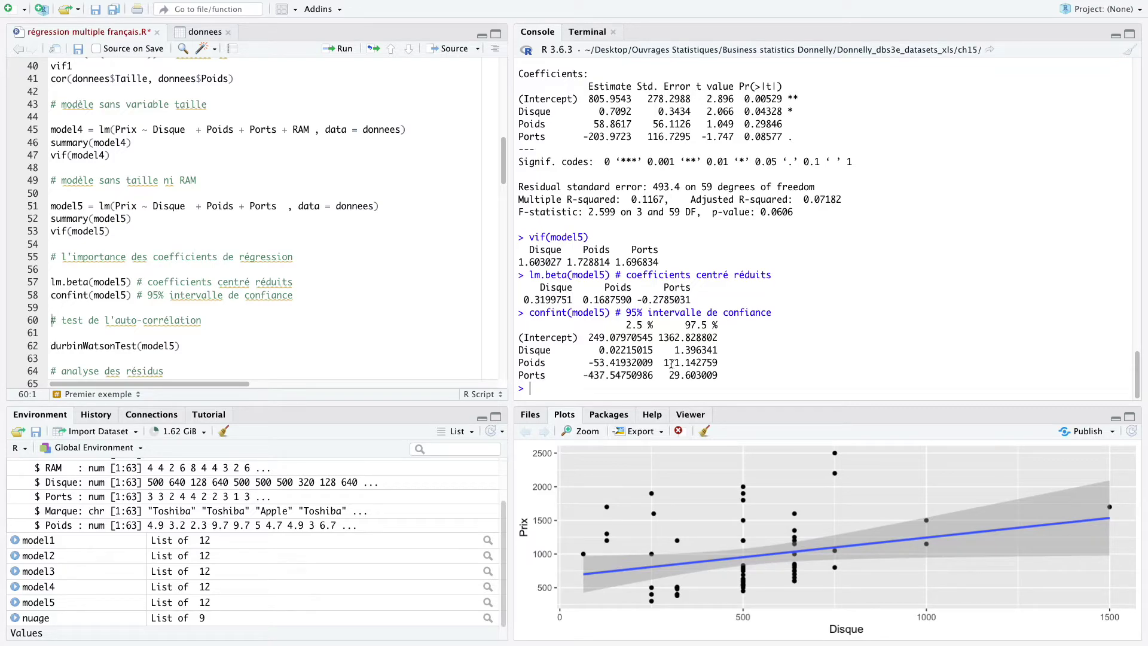
Step: Check whether the intervals of Poids, Ports and Disque span zero and relate them to the p-values
left_click_drag(593, 363, 715, 363)
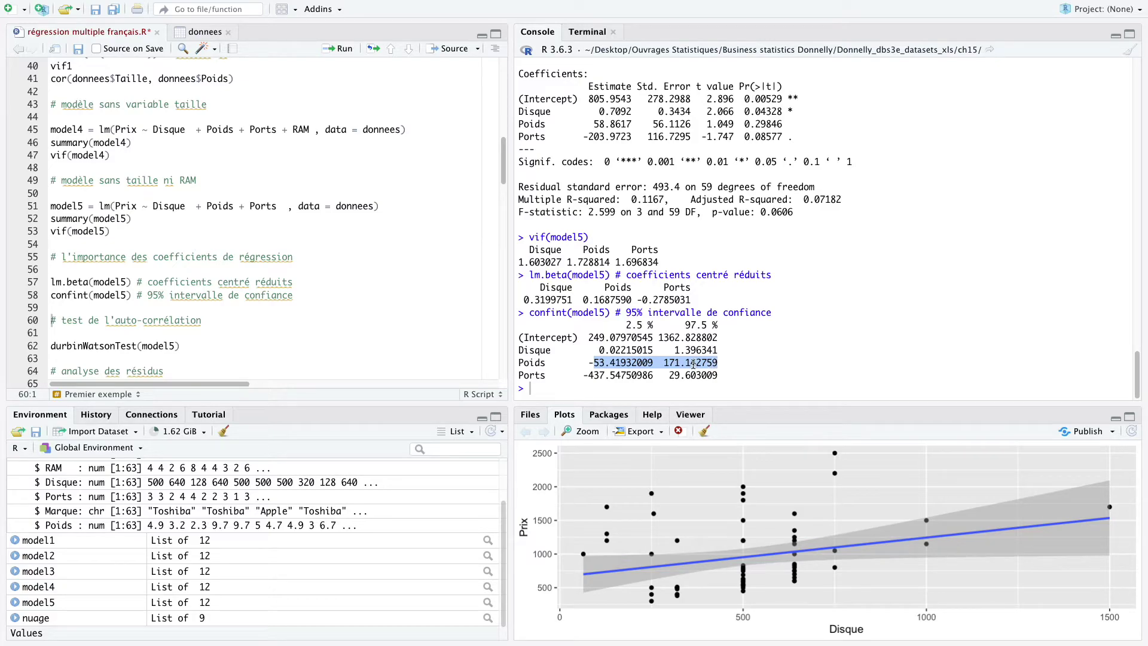
left_click(662, 362)
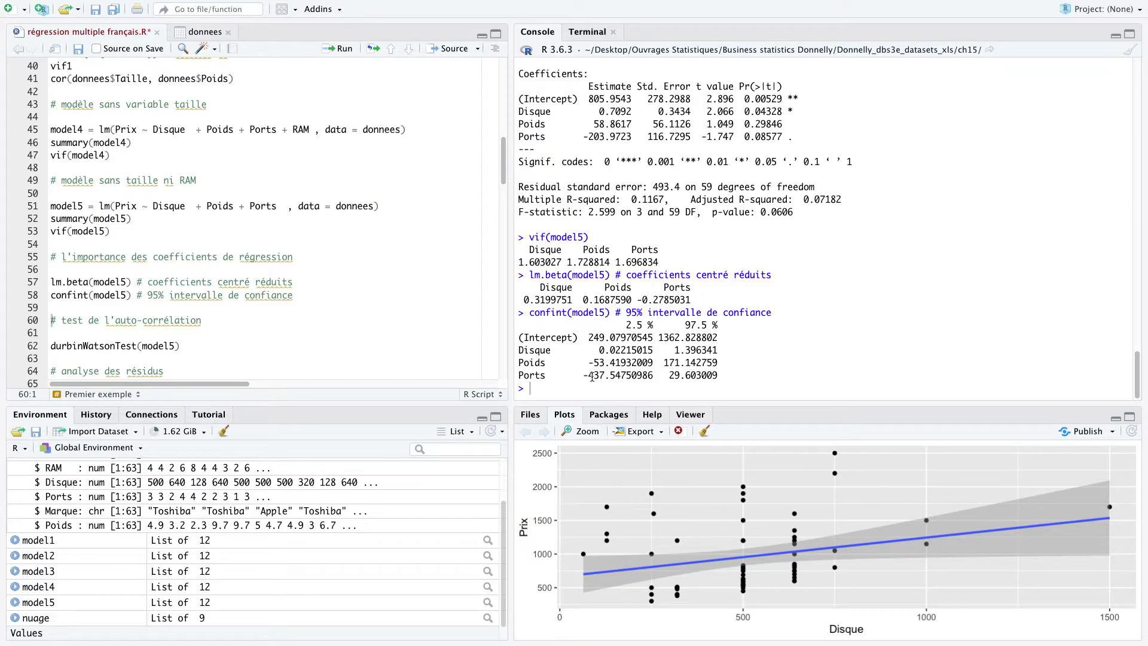
left_click_drag(588, 375, 682, 374)
left_click_drag(594, 351, 685, 350)
left_click(646, 363)
mouse_move(740, 123)
left_mouse_down()
mouse_move(788, 123)
mouse_move(772, 138)
mouse_move(790, 138)
mouse_move(747, 123)
mouse_move(763, 124)
left_mouse_up()
left_click_drag(594, 350, 700, 349)
left_click(682, 350)
Step: Review Disque's significance, confidence interval and standardized coefficient, and read the significance codes of the model5 summary
scroll(159, 291, "down", 3)
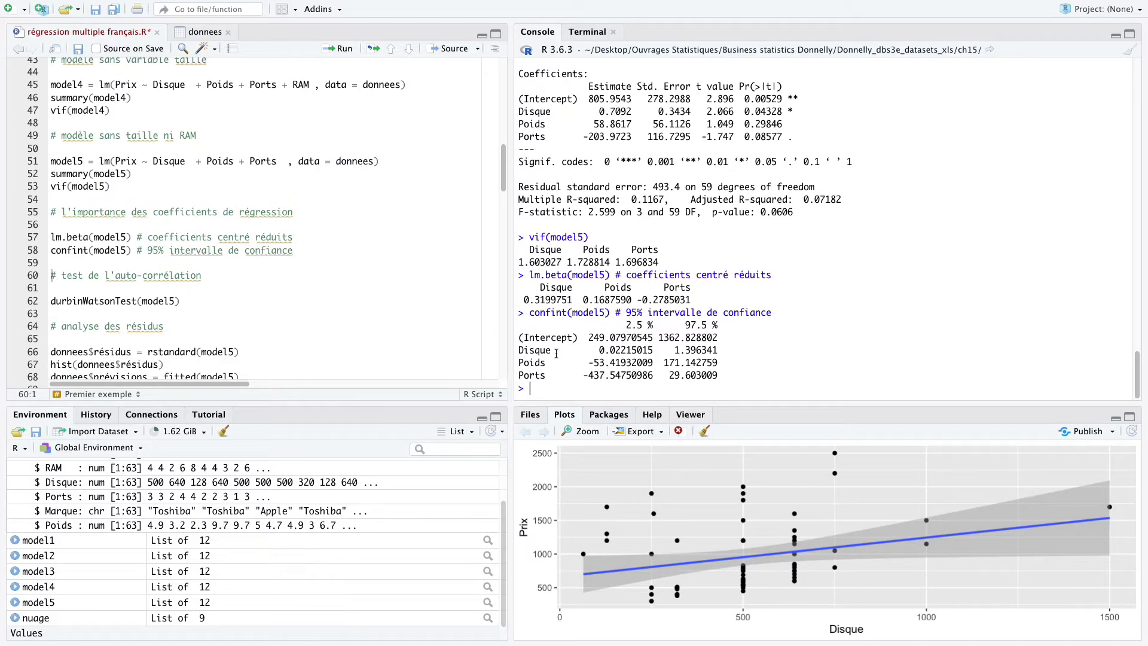
left_click_drag(554, 351, 520, 346)
left_click(792, 111)
left_click_drag(600, 350, 714, 350)
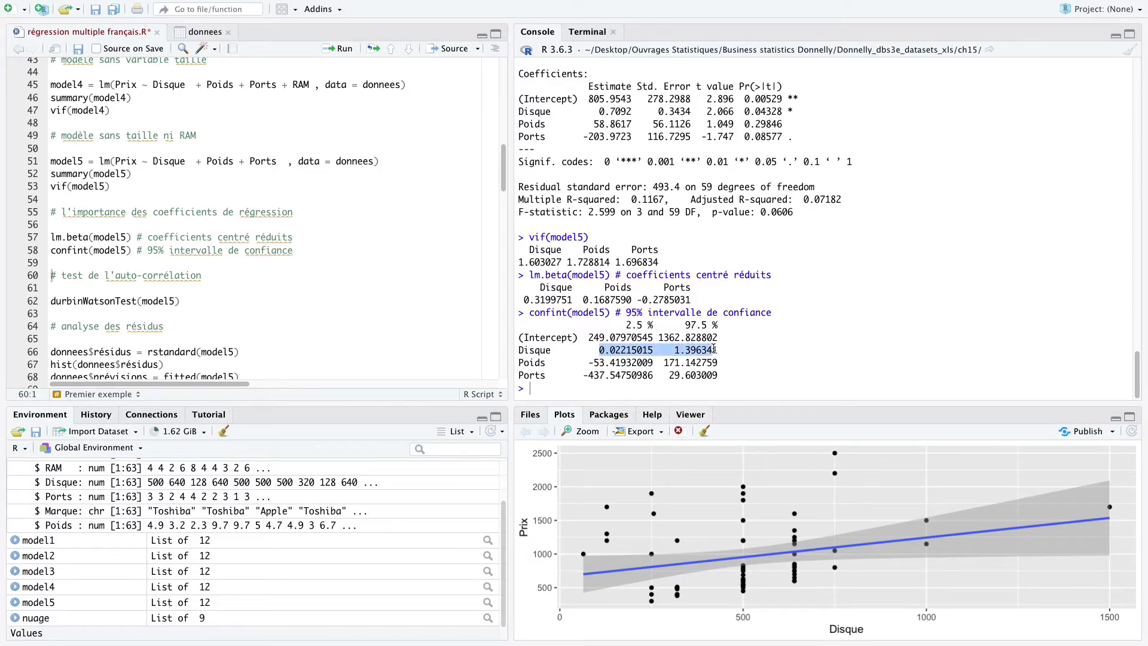
mouse_move(572, 300)
left_mouse_down()
mouse_move(524, 298)
mouse_move(584, 301)
mouse_move(574, 300)
left_mouse_up()
left_click(530, 295)
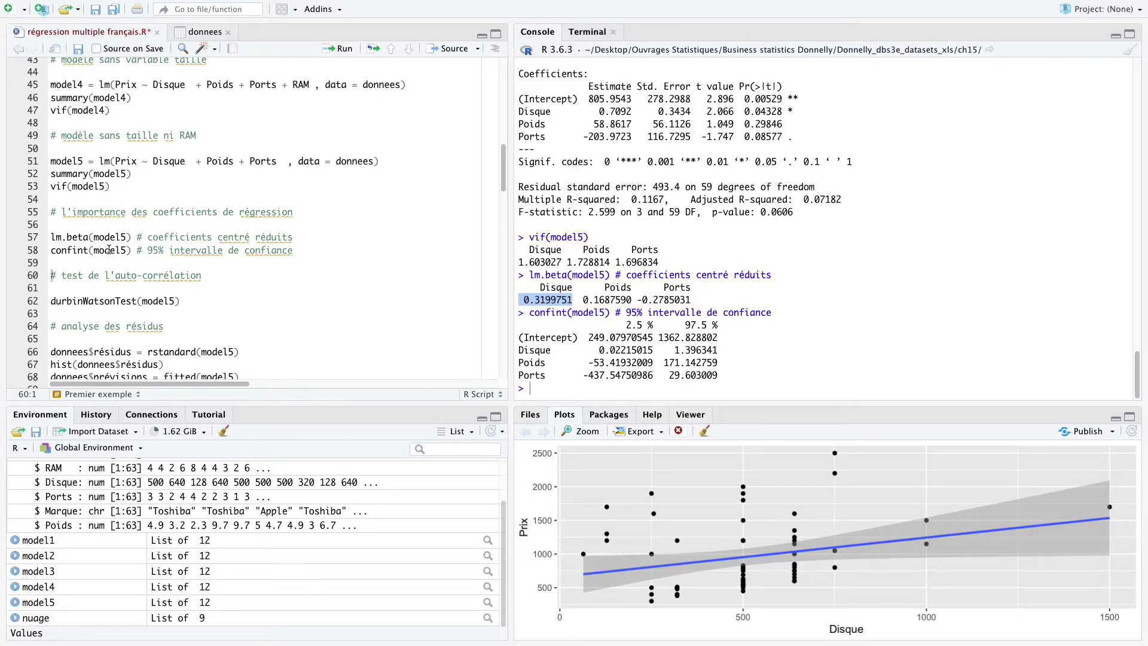
scroll(110, 249, "down", 2)
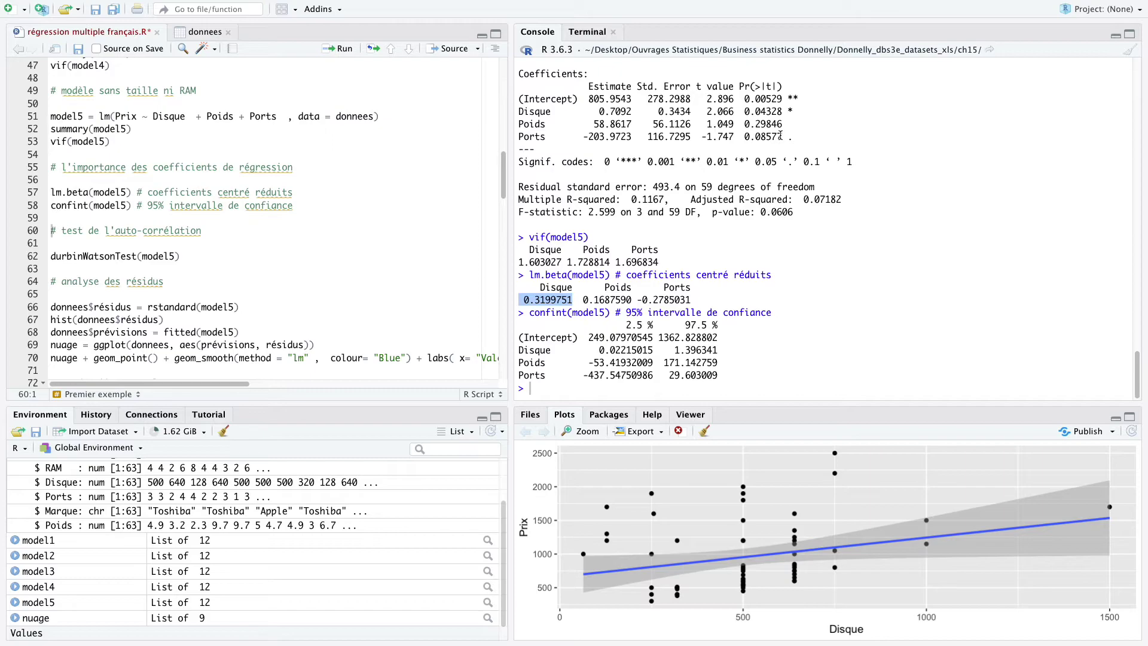
left_click_drag(831, 161, 804, 162)
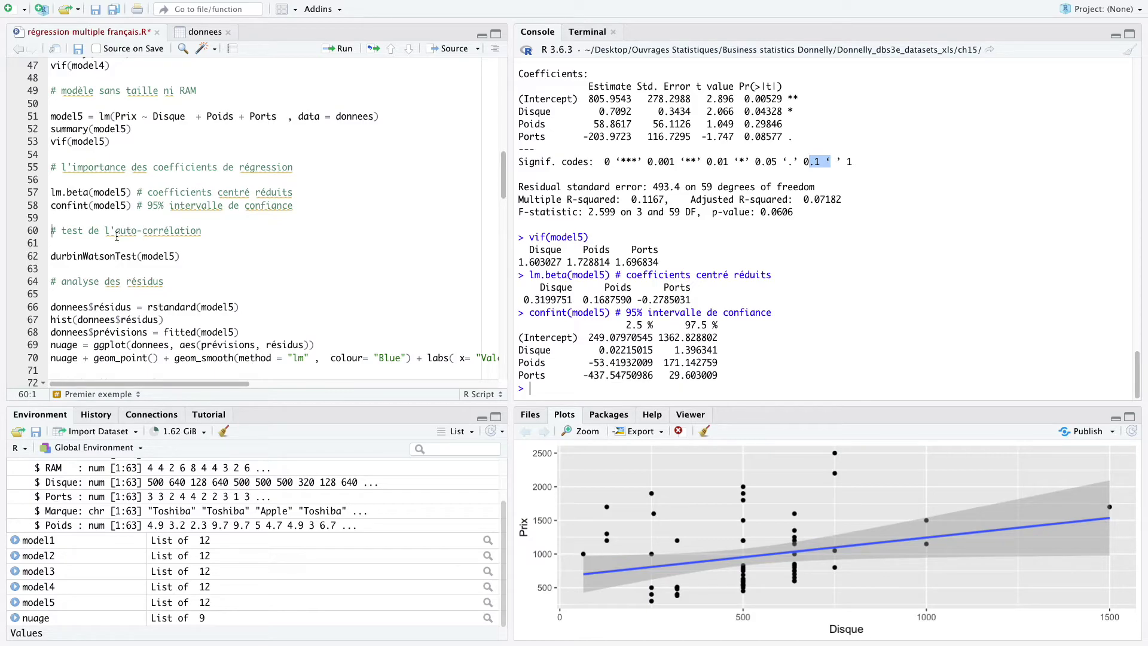
Step: Test model5 for autocorrelation of the residuals with durbinWatsonTest
left_click_drag(104, 230, 192, 231)
left_click(192, 231)
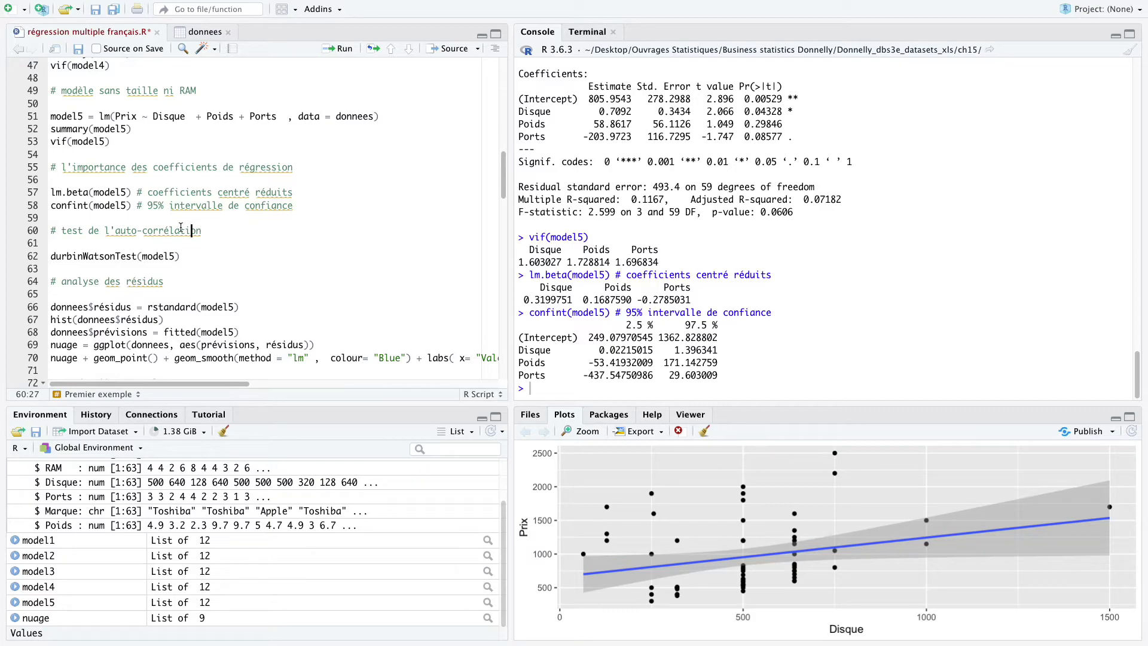
left_click_drag(51, 255, 116, 258)
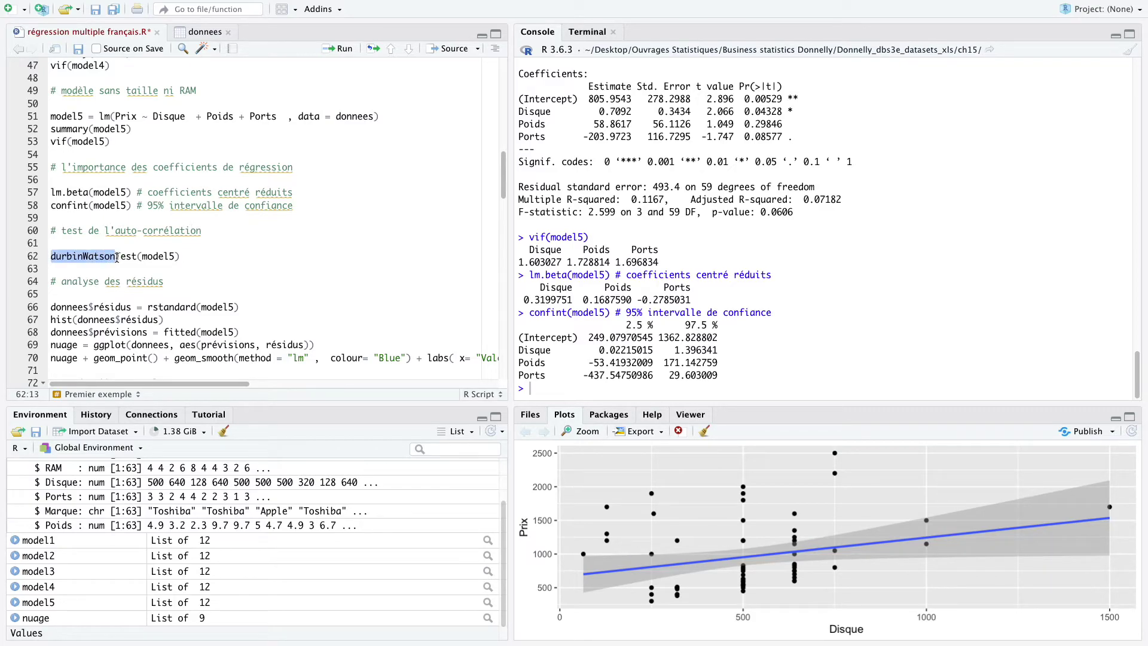
left_click(116, 257)
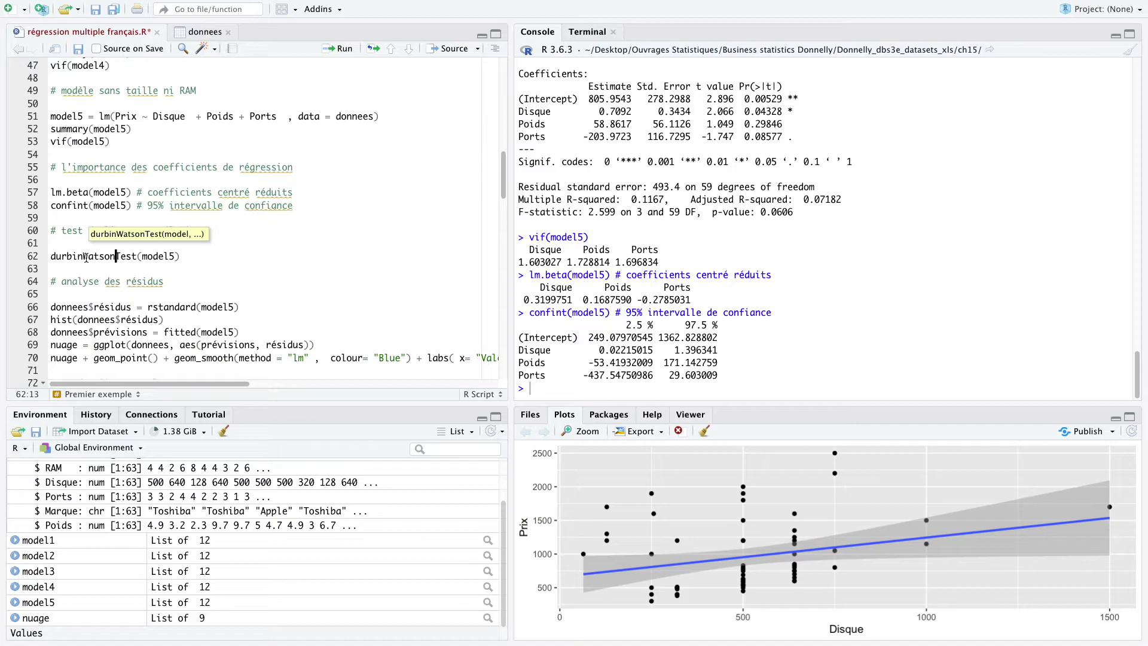
key("ctrl+Return")
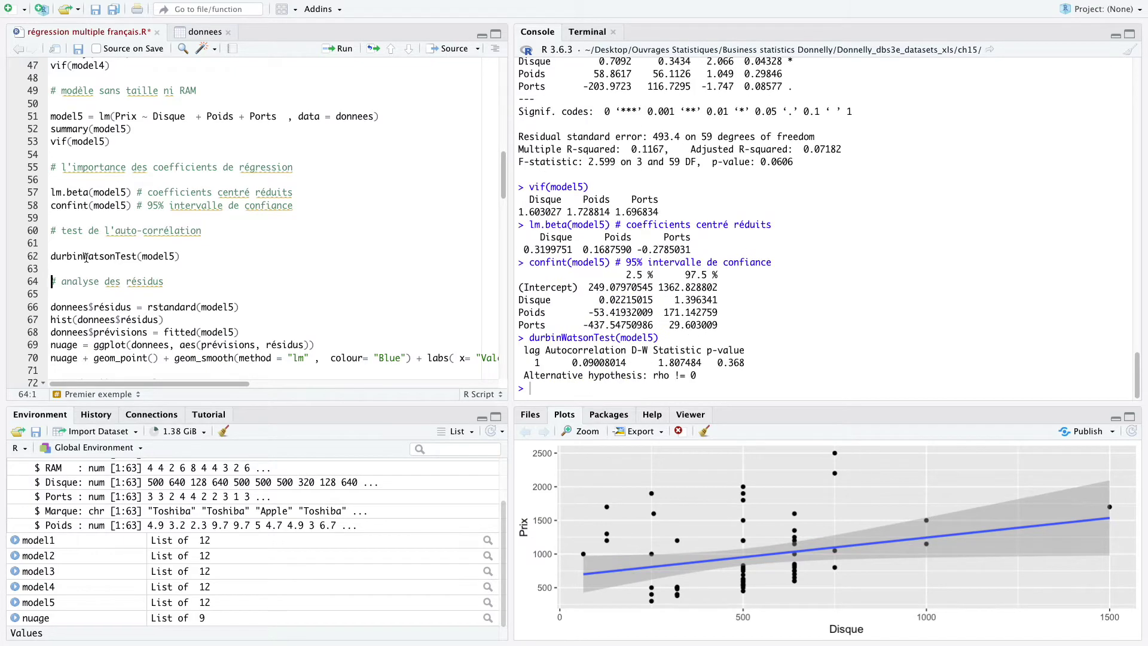
Step: Inspect the p-value and D-W statistic in the Durbin-Watson test output for model5
left_click_drag(747, 363, 718, 365)
left_click(718, 365)
left_click_drag(657, 363, 700, 364)
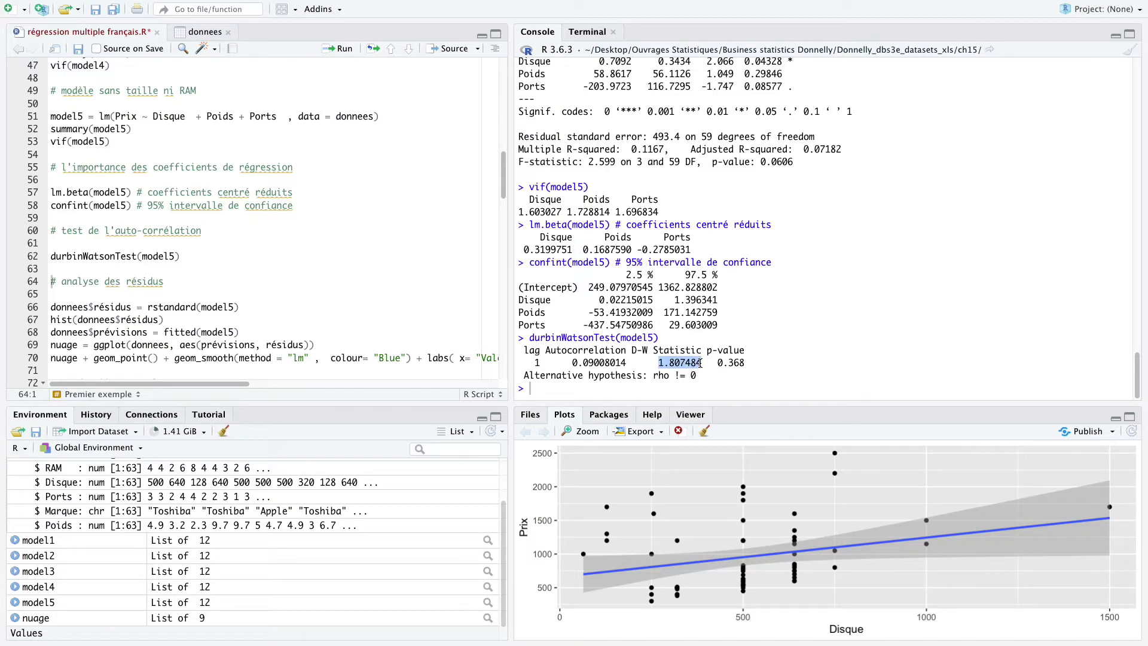
left_click_drag(631, 350, 708, 362)
left_click(667, 365)
left_click_drag(658, 362, 693, 356)
left_click(693, 357)
left_click_drag(709, 362, 674, 362)
left_click(675, 364)
scroll(187, 279, "down", 3)
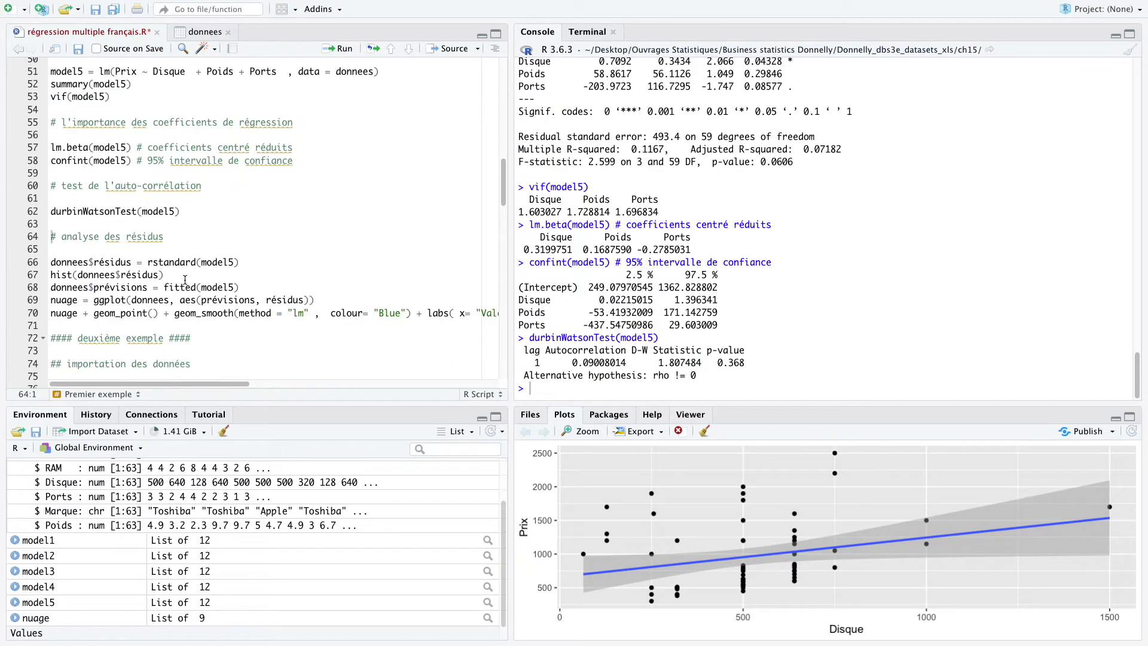
left_click_drag(182, 211, 43, 213)
left_click(89, 212)
Step: Store the standardized residuals of model5 in donnees as the variable résidus, using rstandard
scroll(113, 215, "down", 3)
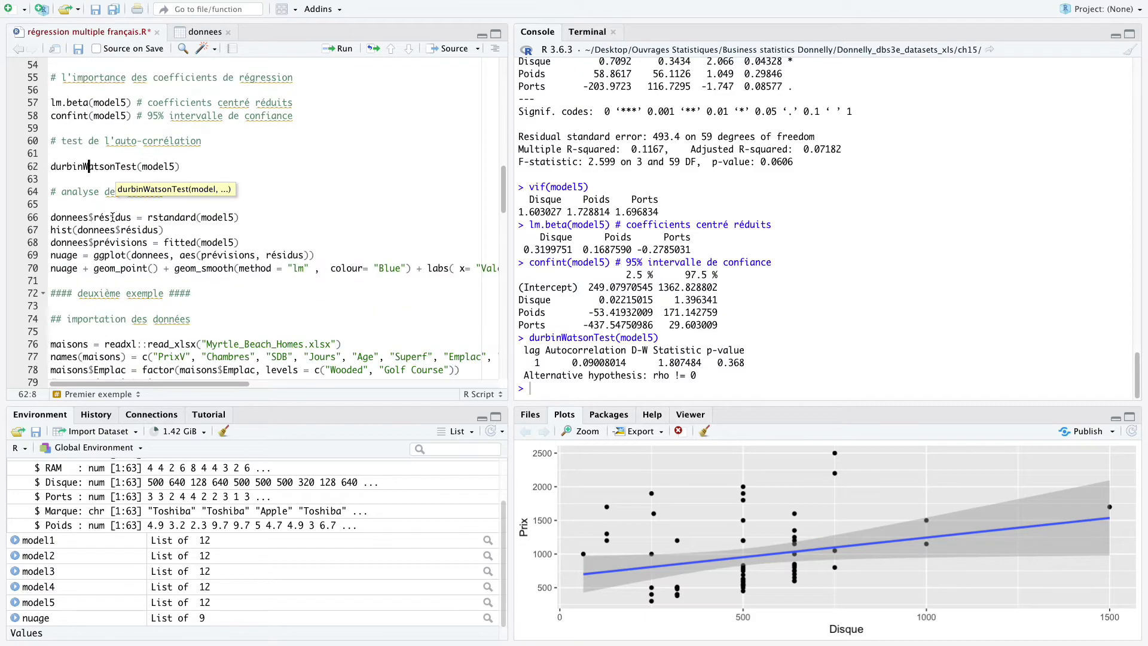
left_click(121, 192)
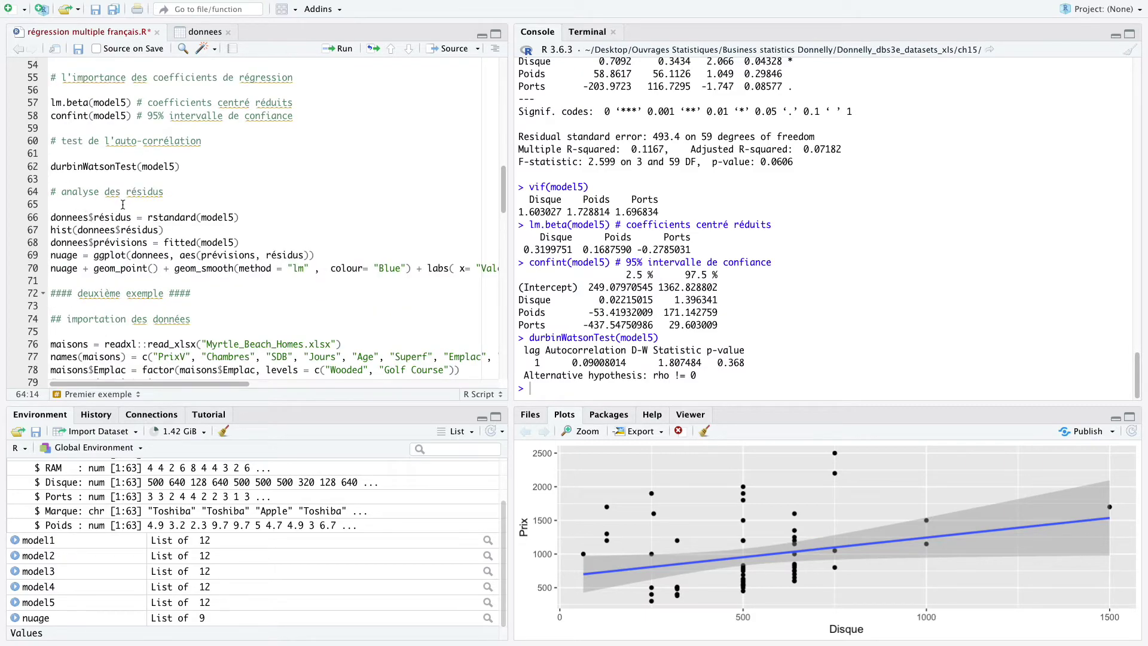
left_click(102, 216)
left_click(88, 217)
left_click_drag(96, 219, 197, 220)
left_click(149, 217)
left_click(169, 217)
left_click(153, 218)
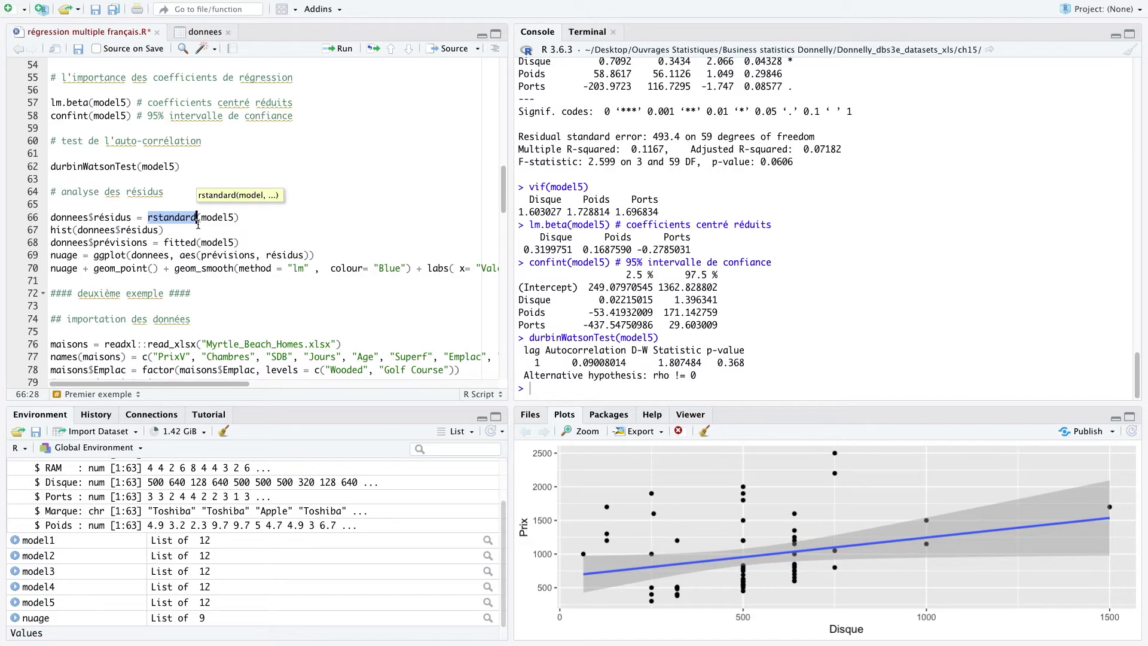
left_click_drag(234, 217, 201, 216)
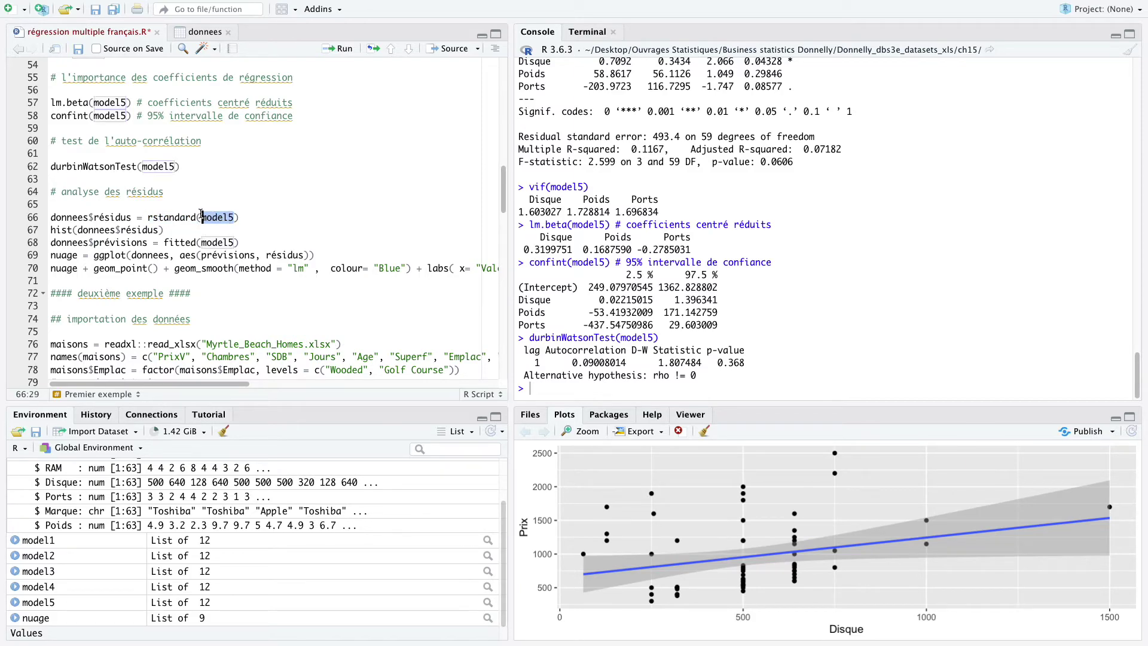
left_click(154, 218)
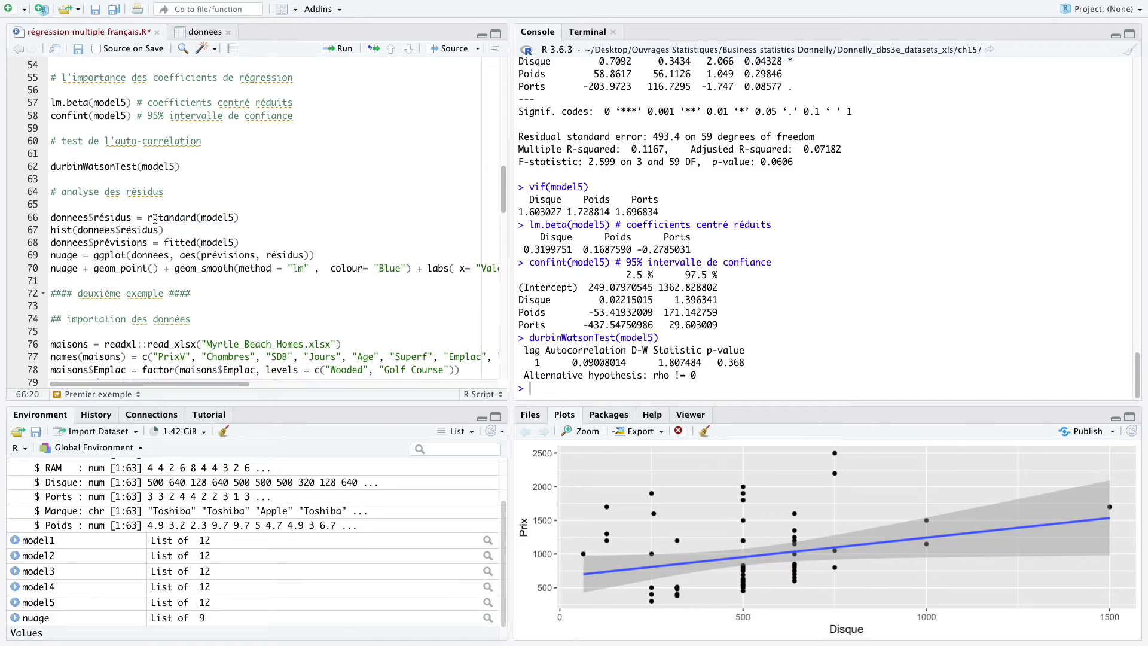
key("ctrl+Return")
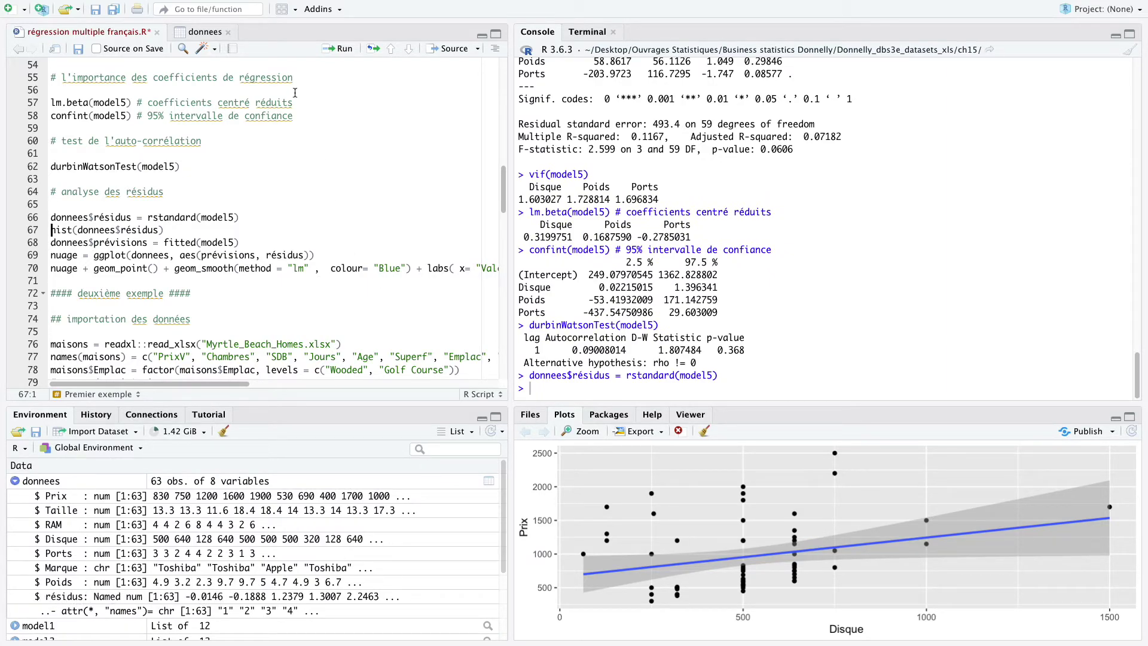
Step: Examine the résidus column in the donnees table, relating the first laptop's residual to its values and the model5 formula
left_click(205, 32)
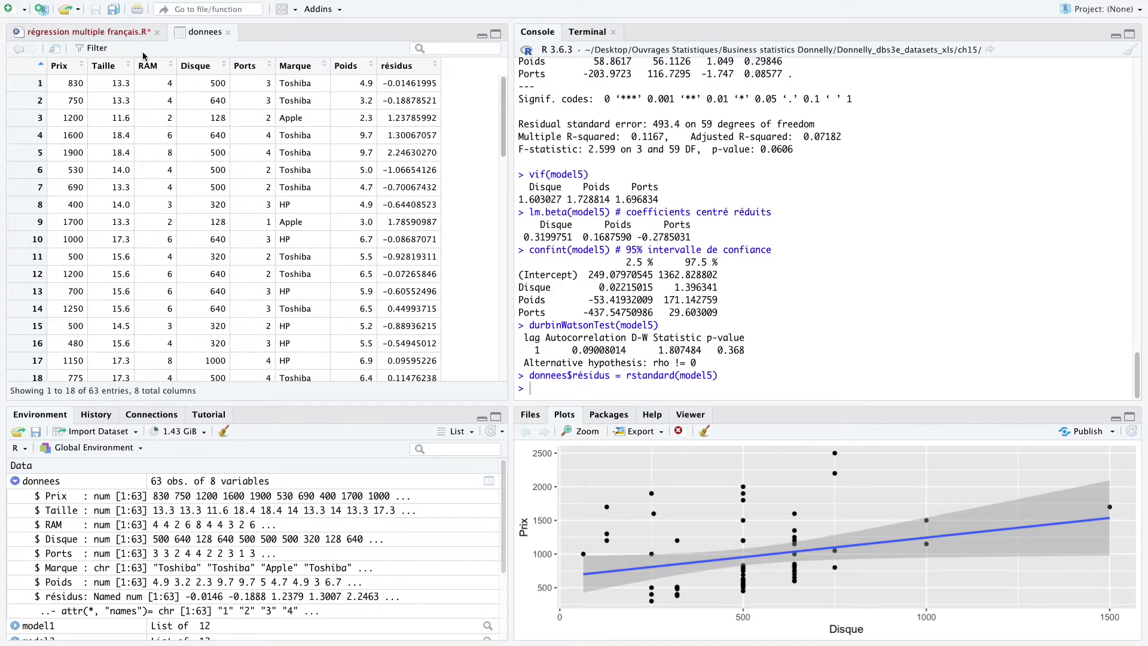
left_click(120, 33)
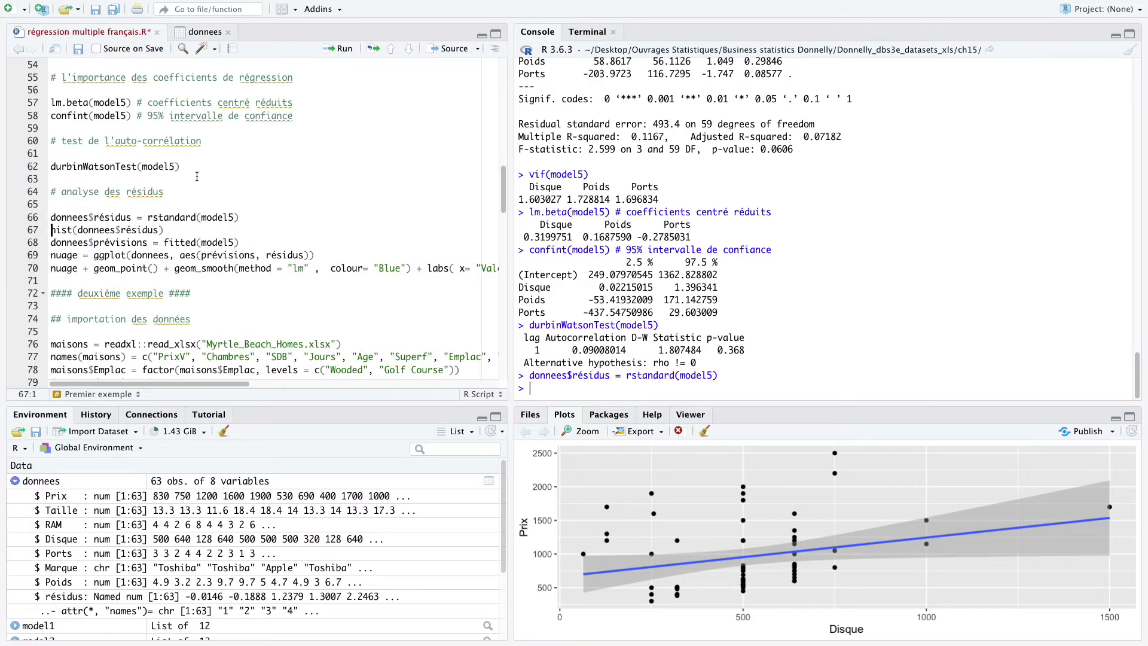
scroll(196, 164, "up", 2)
scroll(196, 163, "up", 5)
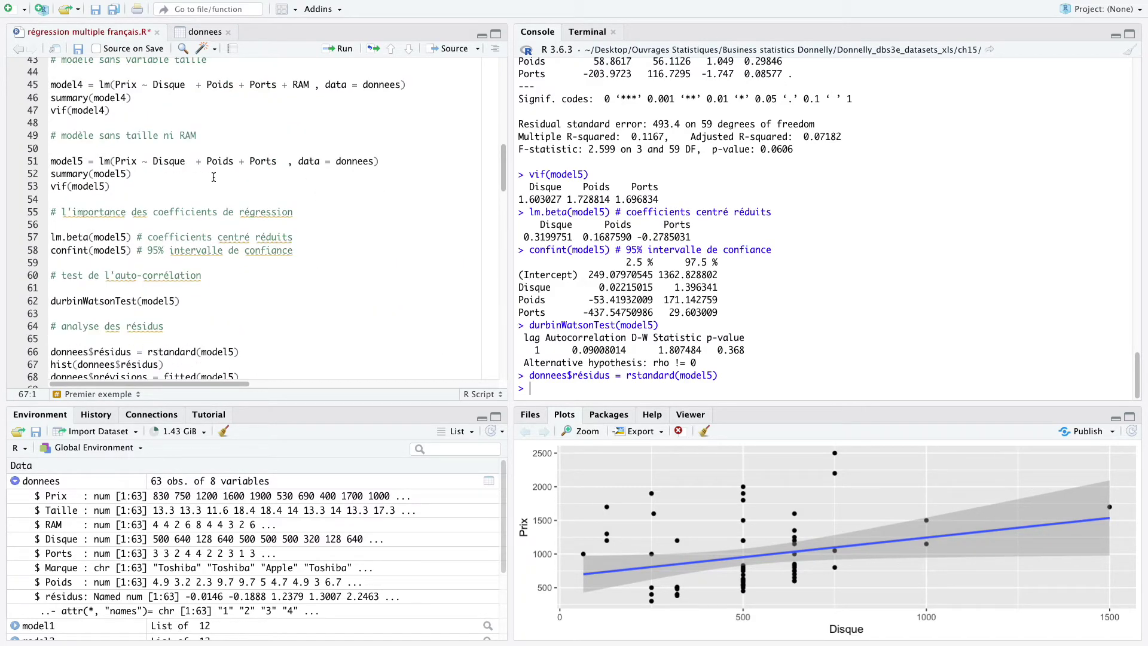
scroll(197, 177, "up", 2)
left_click(256, 250)
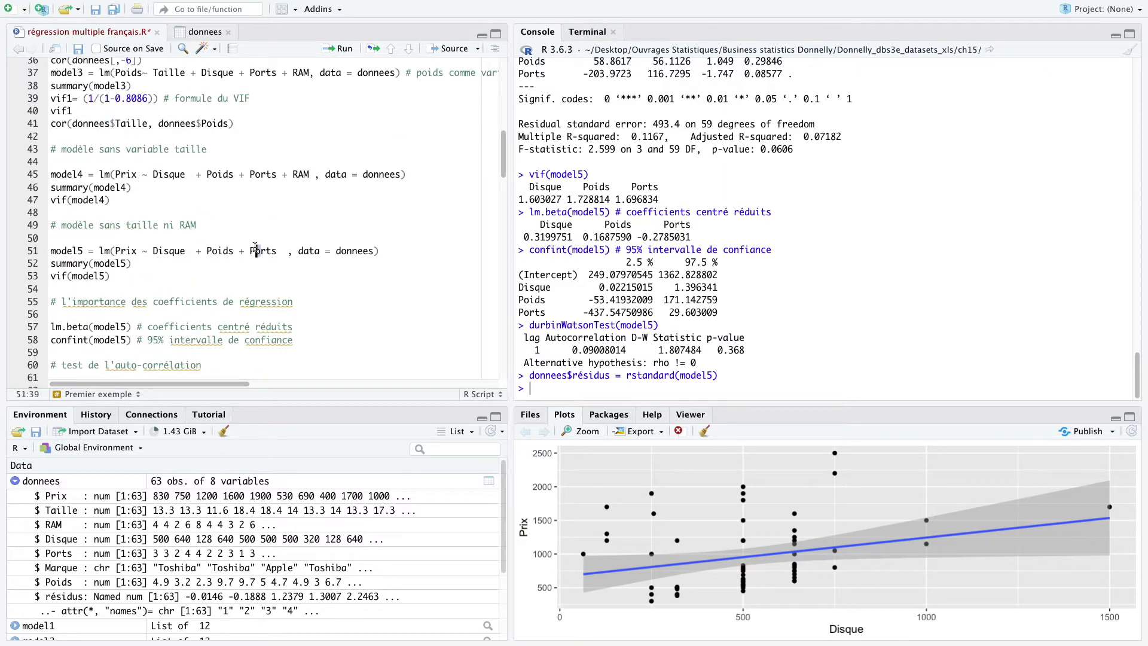
left_click(203, 33)
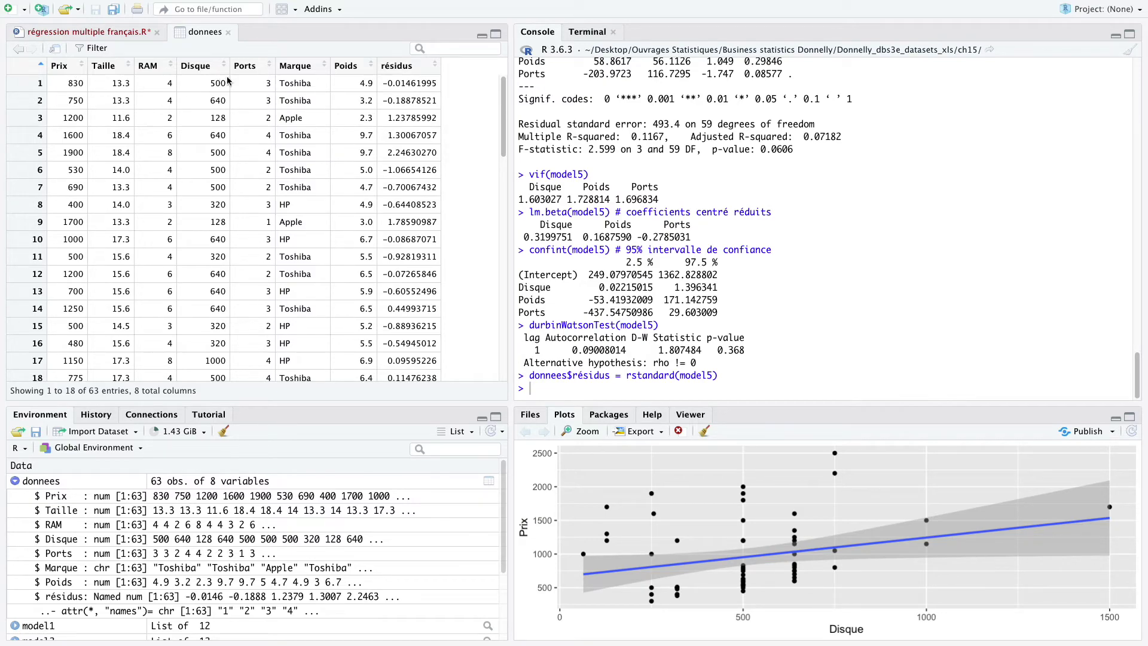
left_click_drag(360, 82, 371, 80)
left_click(206, 83)
left_click_drag(380, 83, 435, 83)
left_click(113, 35)
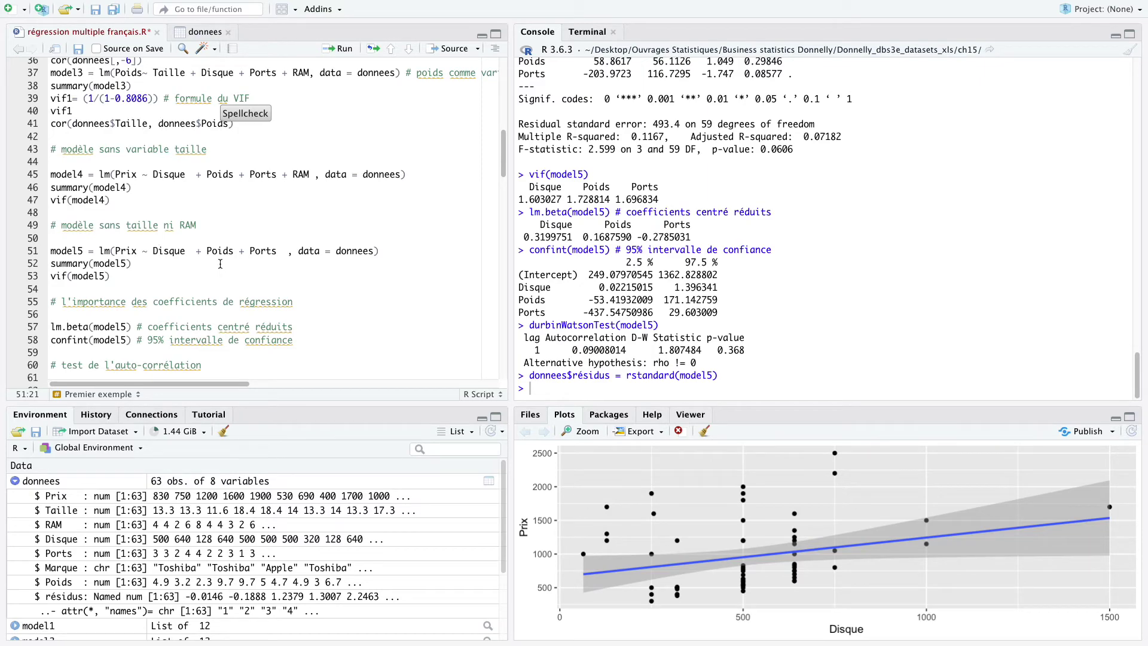
Step: Plot a histogram of the standardized residuals with hist(donnees$résidus)
scroll(144, 266, "down", 5)
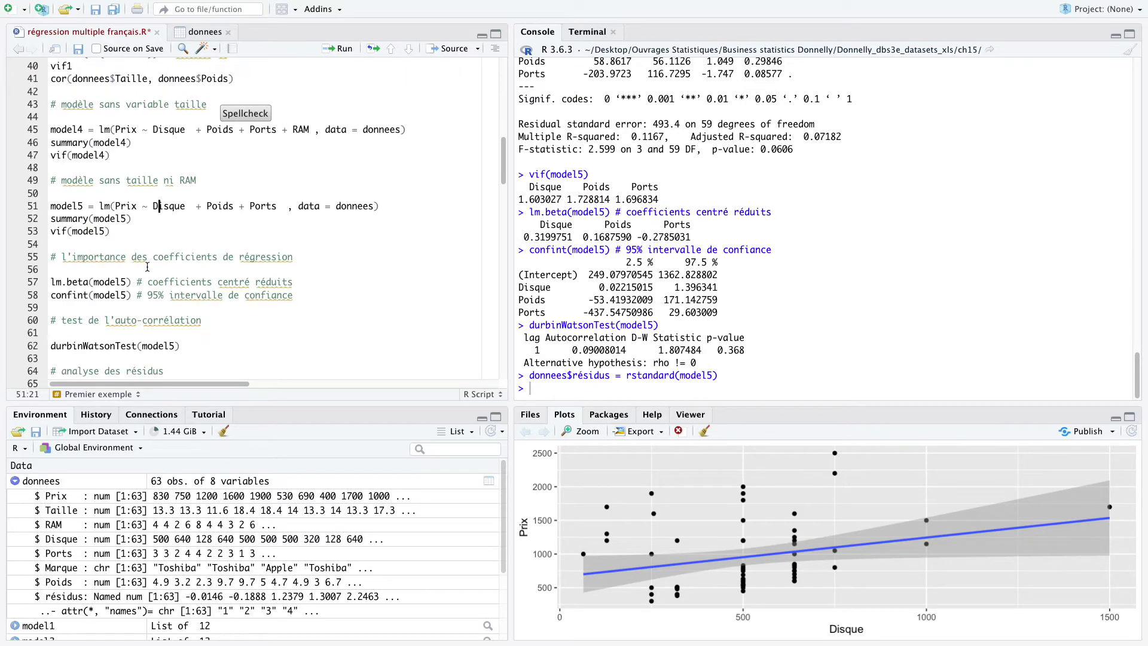
scroll(164, 267, "down", 2)
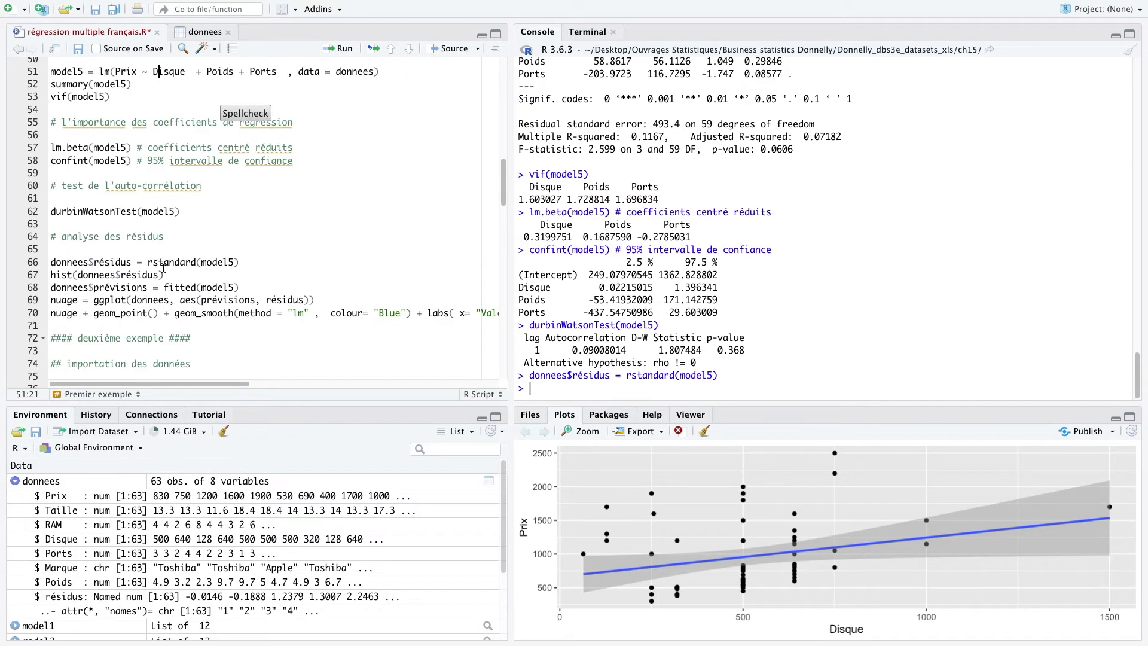
left_click(160, 263)
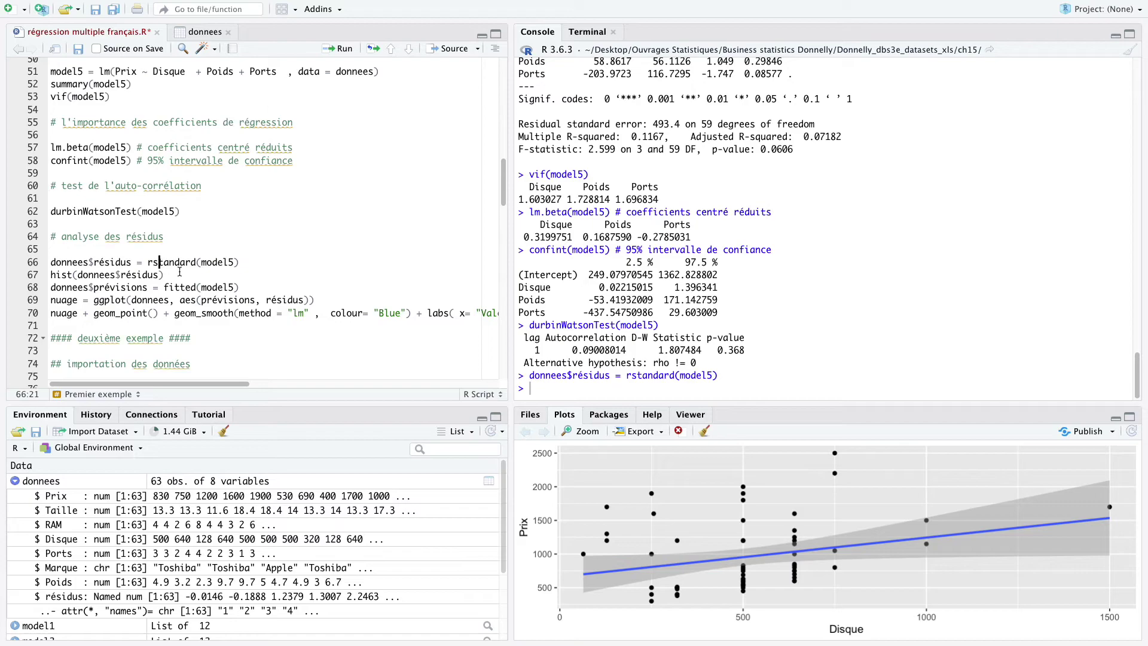
left_click(81, 275)
left_click_drag(82, 275, 50, 276)
left_click_drag(52, 275, 155, 274)
left_click(154, 273)
key("ctrl+Return")
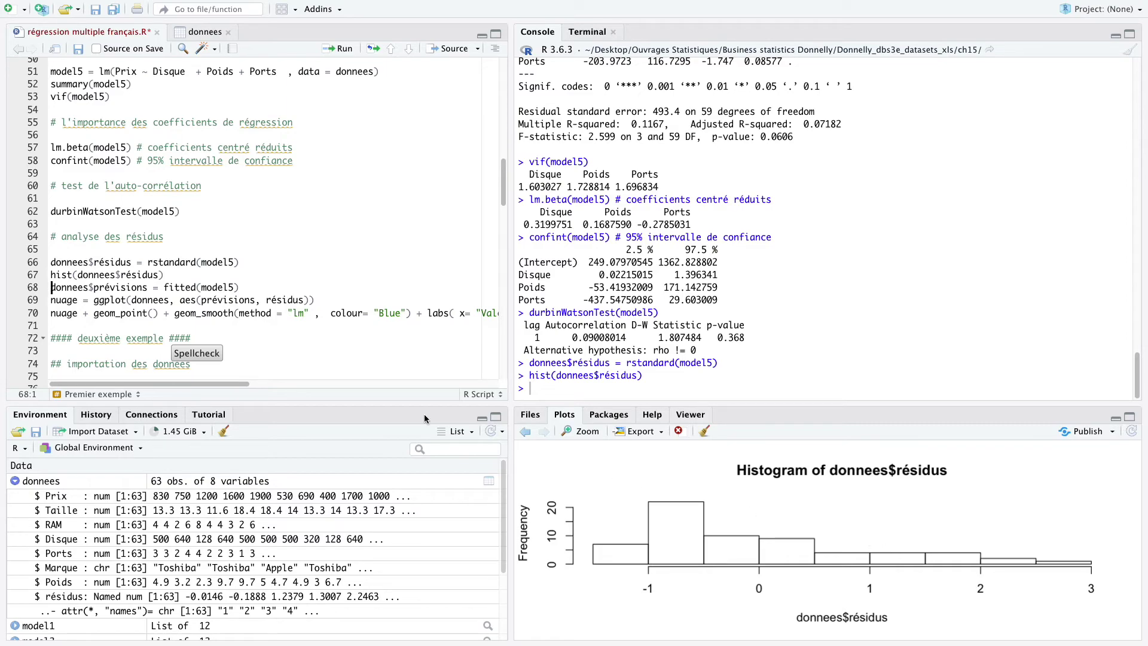
Step: Store the fitted values of model5 in donnees as the variable prévisions, using fitted
left_click(105, 288)
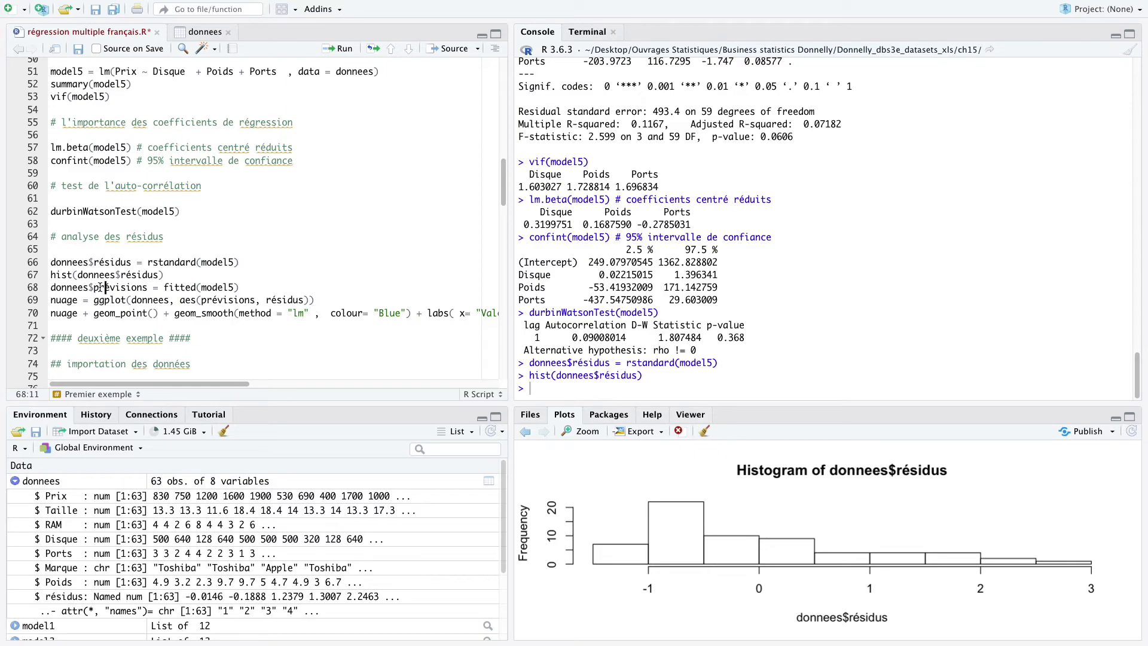
left_click(98, 289)
left_click_drag(98, 288, 167, 289)
left_click(172, 288)
double_click(178, 288)
left_click(186, 288)
key("ctrl+Return")
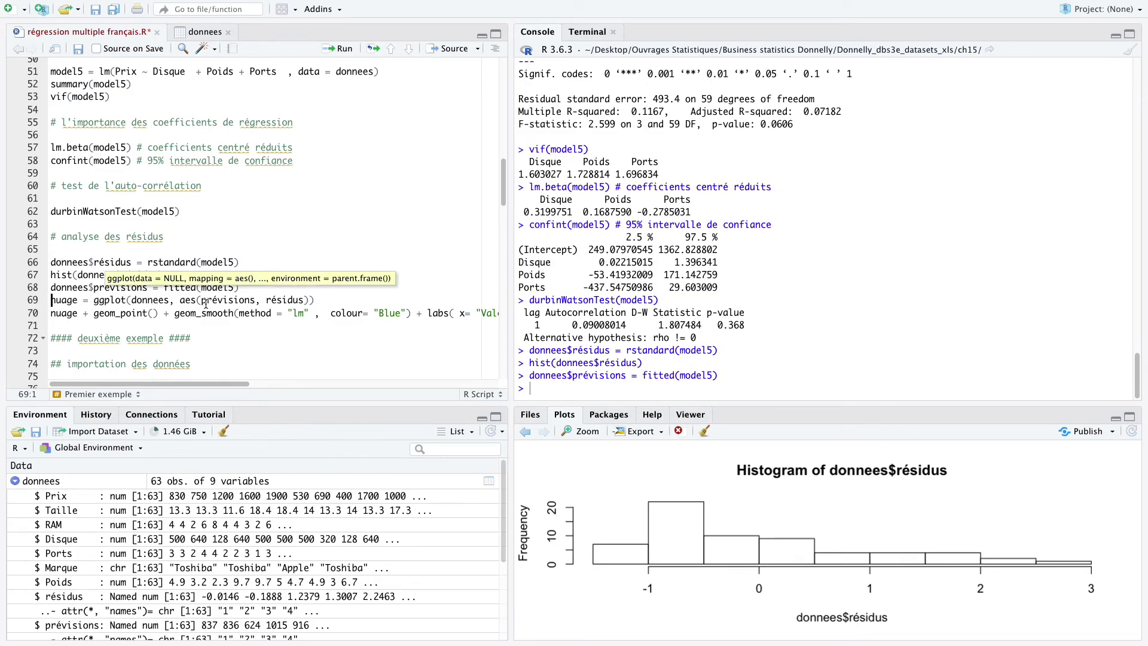
Step: Compare the actual Prix with the prévisions value for the first two laptops in the donnees table
left_click_drag(201, 301, 290, 300)
left_click(132, 261)
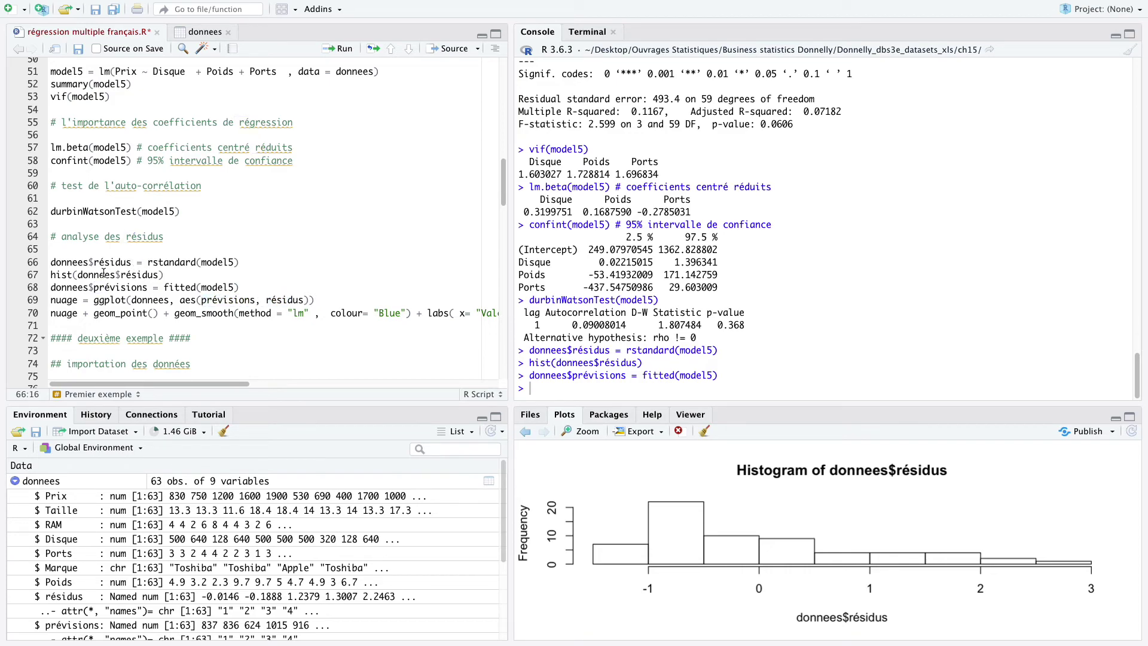
left_click(197, 30)
left_click_drag(449, 82, 468, 83)
left_click(468, 83)
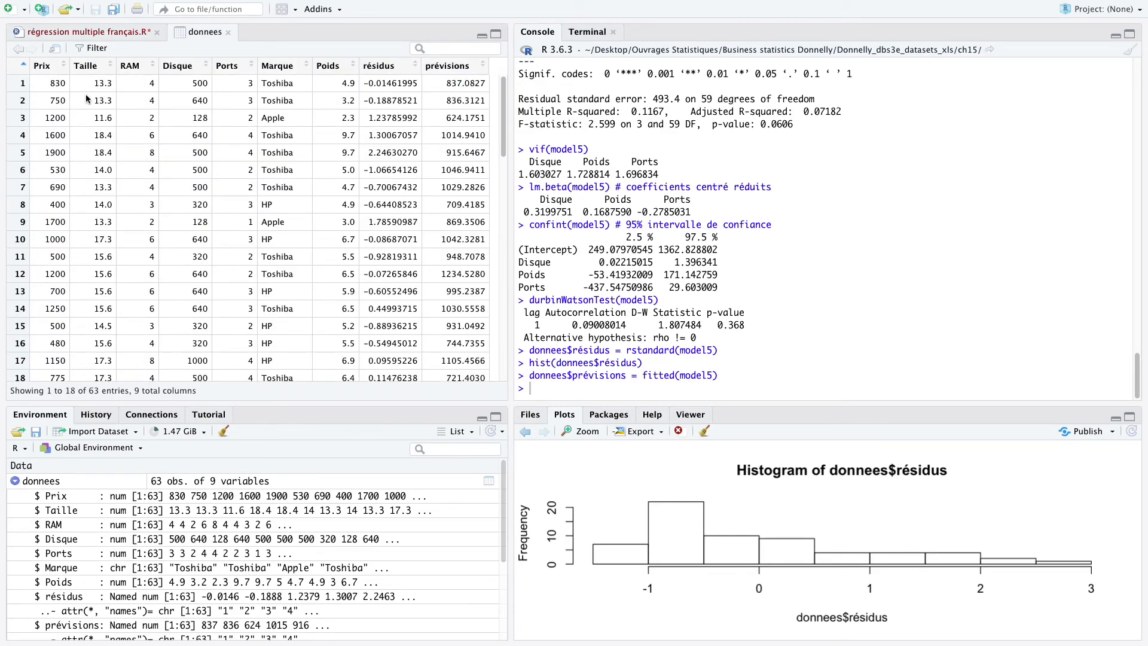
left_click_drag(68, 85, 50, 87)
left_click_drag(445, 83, 480, 84)
left_click(472, 84)
left_click_drag(66, 101, 58, 101)
left_click_drag(441, 101, 468, 100)
left_click(466, 100)
Step: Plot résidus against prévisions as a ggplot scatter with a blue lm line, labelling the axes "Valeurs prédites" and "Résidus normalisés"
left_click(97, 33)
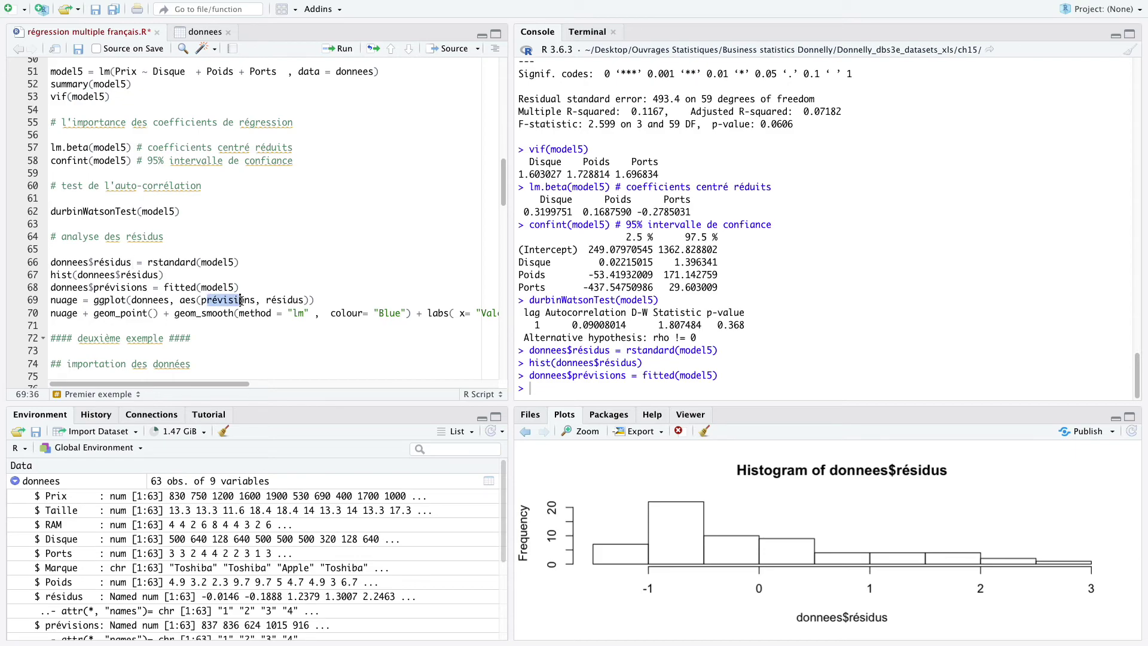
left_click(290, 300)
left_click_drag(99, 313, 155, 313)
left_click(214, 312)
mouse_move(235, 383)
left_mouse_down()
mouse_move(317, 385)
mouse_move(227, 384)
left_mouse_up()
left_click(84, 299)
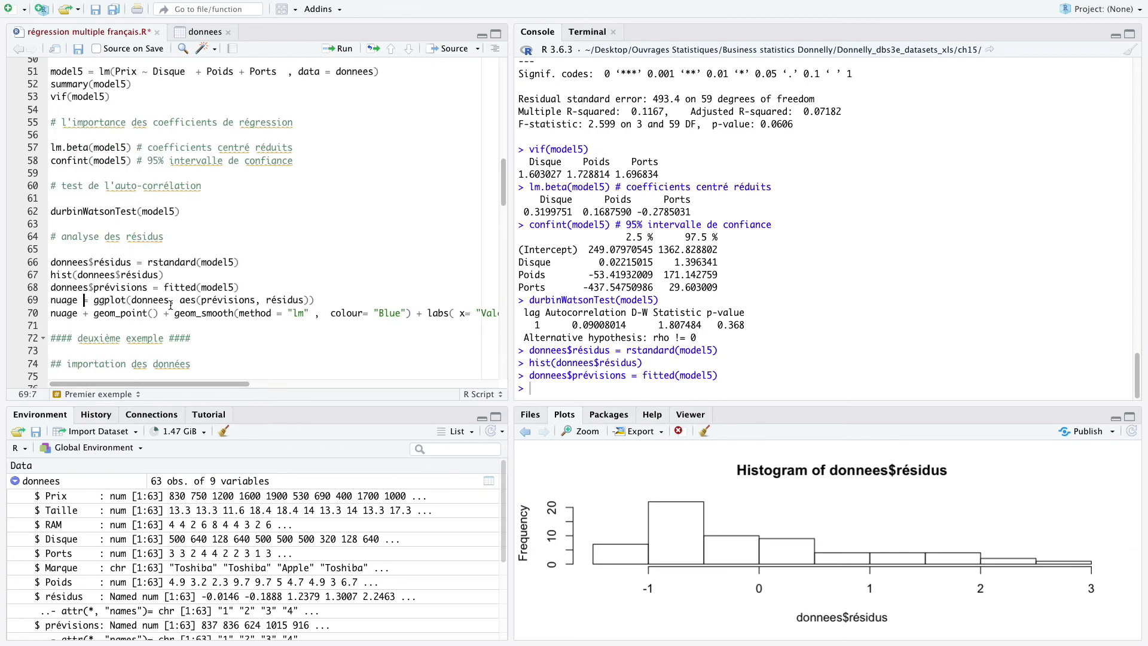
key("ctrl+Return")
key("ctrl+Return")
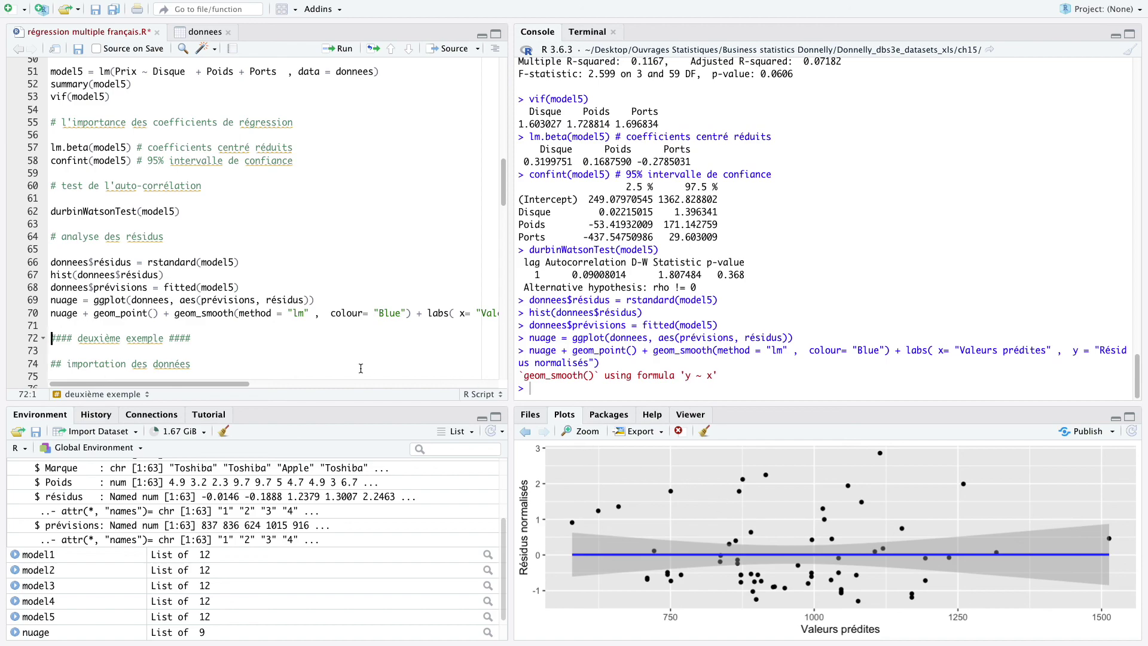
Step: Go back in the script from the residual plot code to the model5 definition
left_click(144, 313)
mouse_move(189, 319)
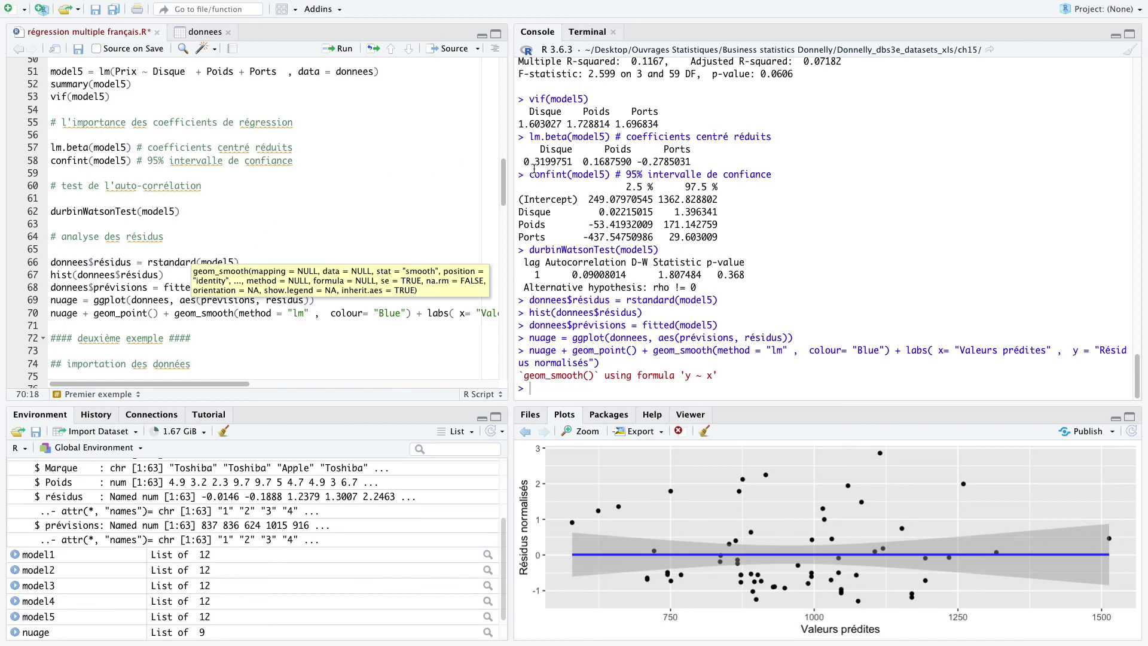
left_click_drag(506, 186, 505, 170)
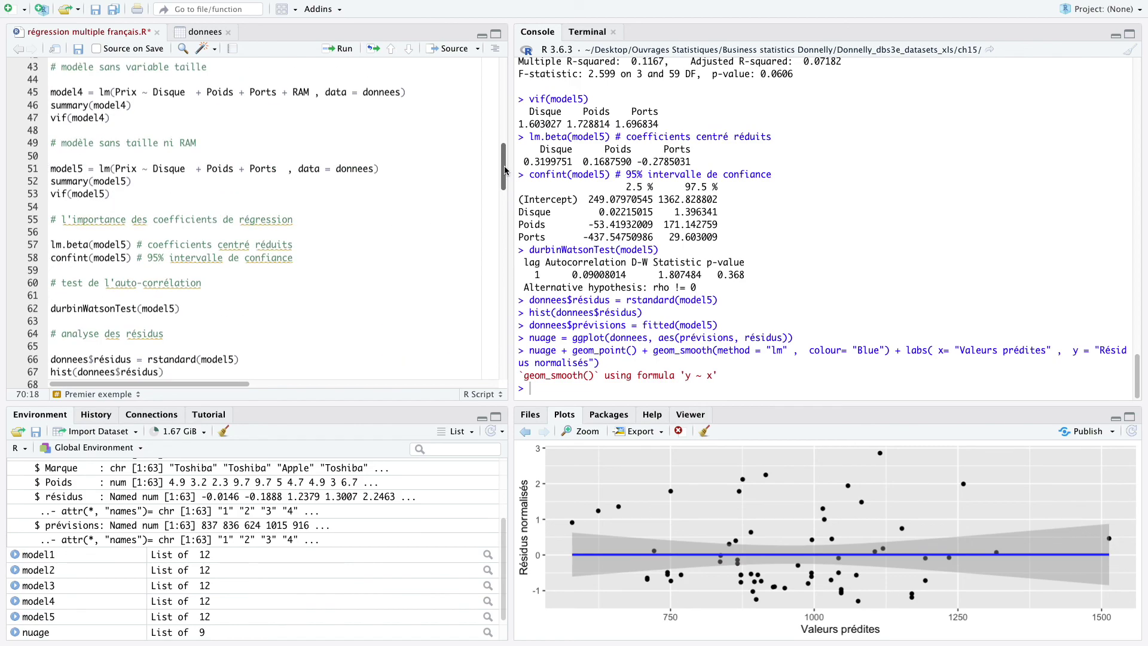